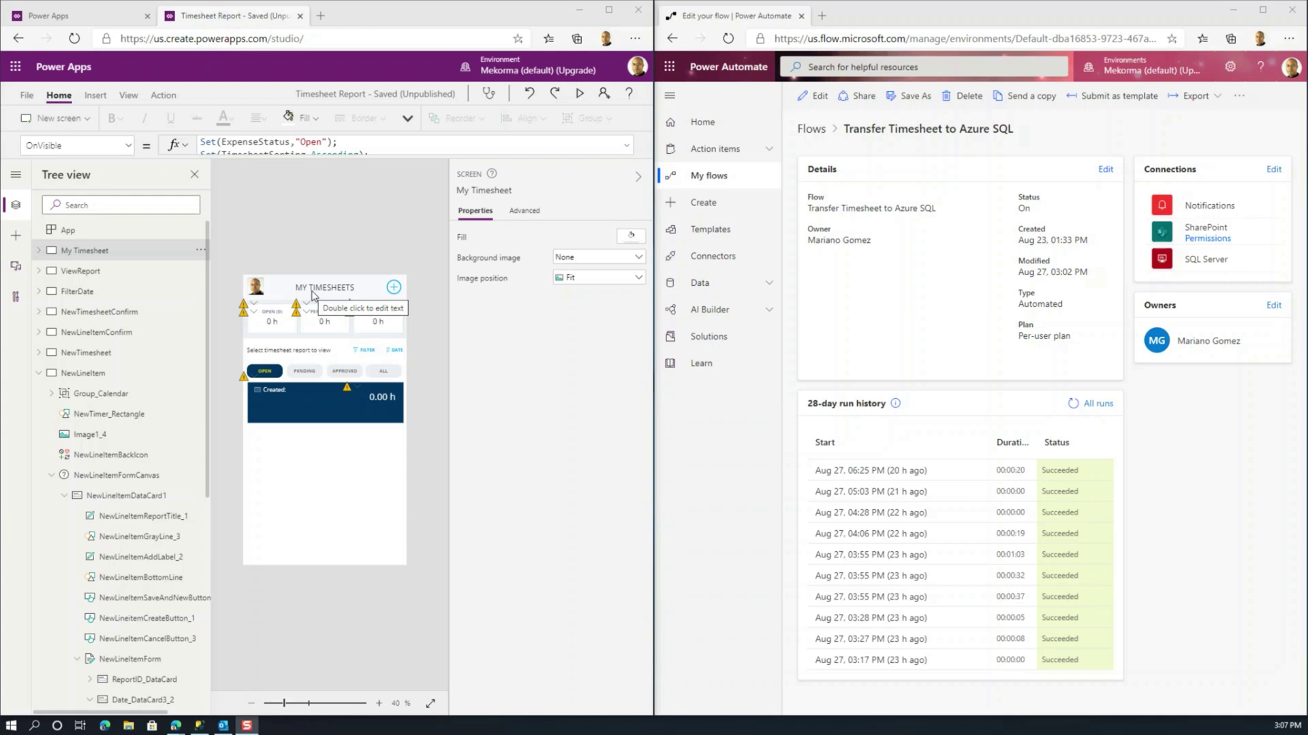
Step: Browse the Power Apps template gallery, then return to the Timesheet Report app editor
{"action": "left_click", "coordinate": [100, 17]}
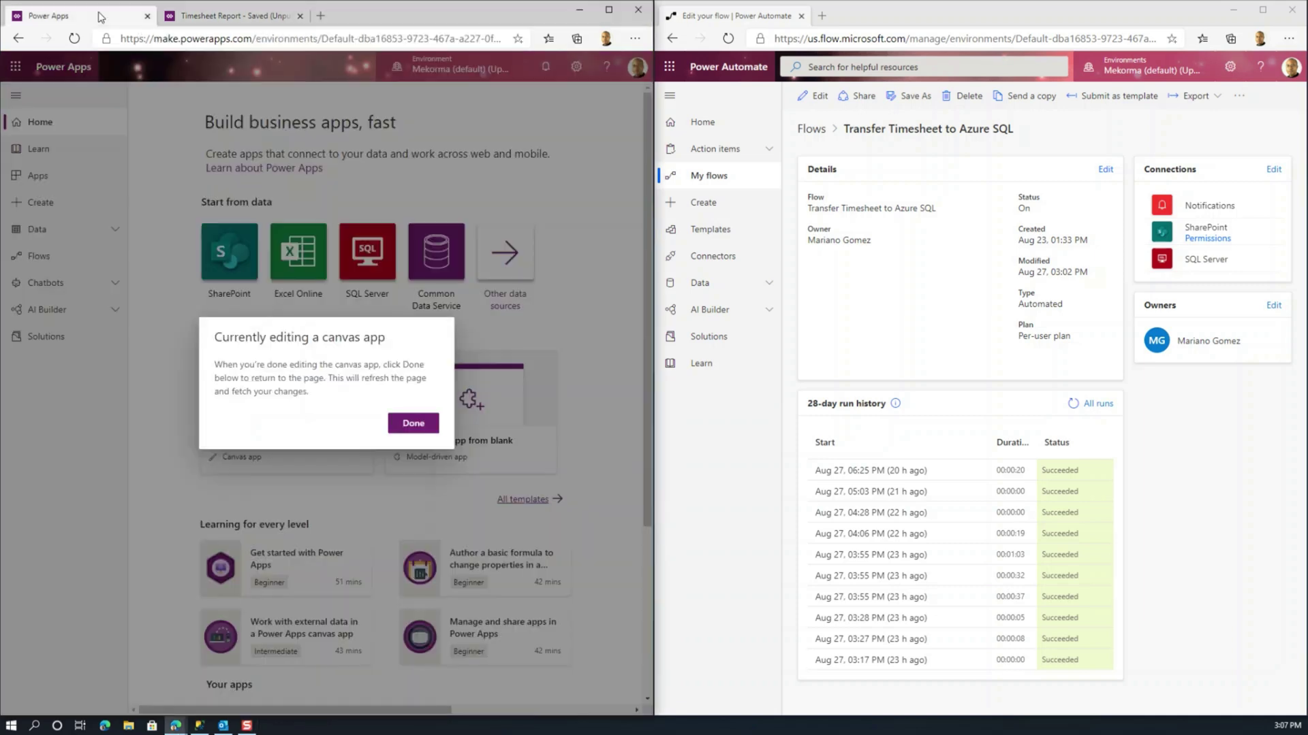
{"action": "left_click", "coordinate": [412, 423]}
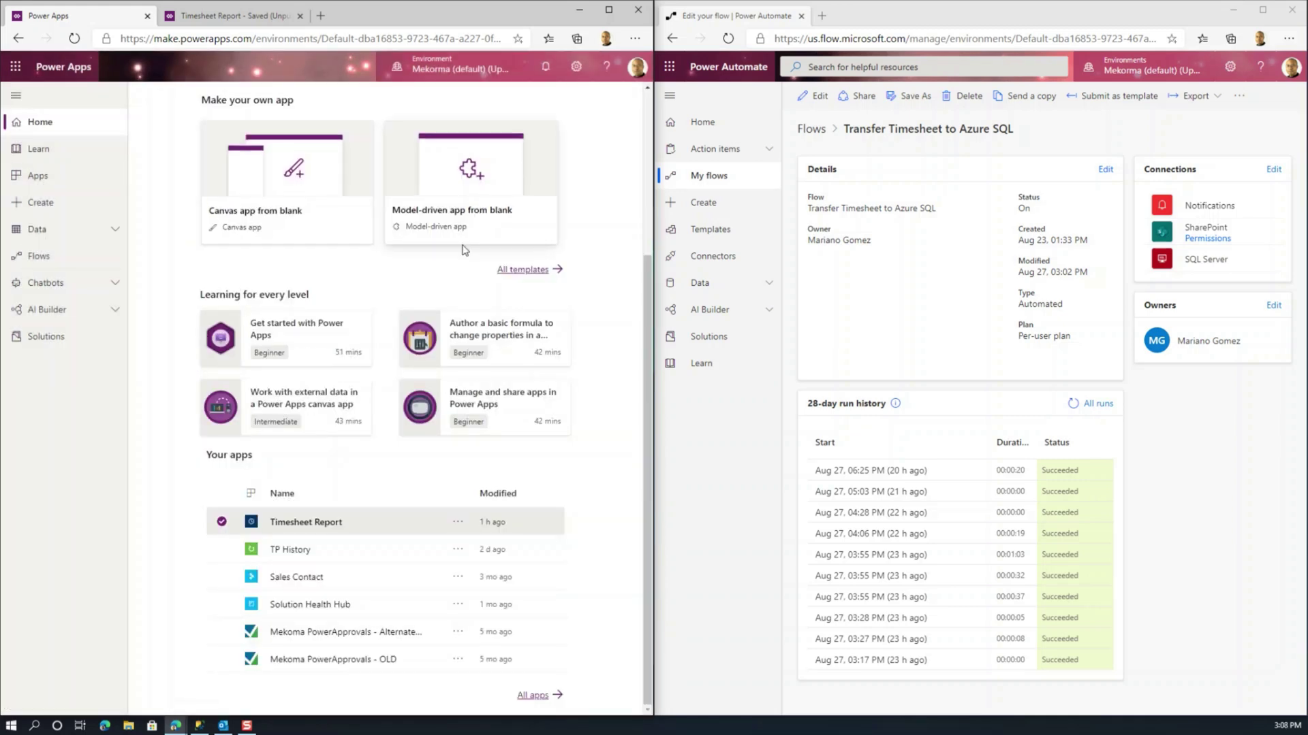
{"action": "left_click", "coordinate": [513, 271]}
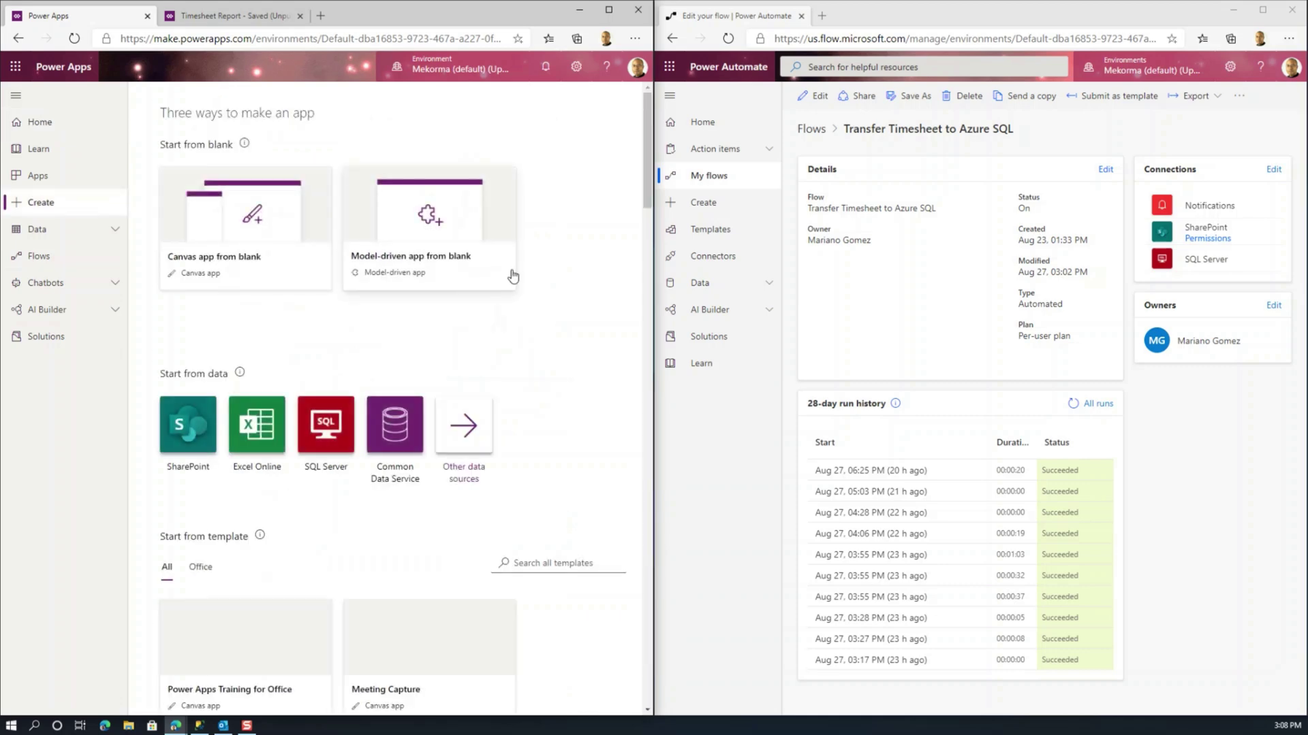
{"action": "scroll", "coordinate": [608, 192], "scroll_direction": "down", "scroll_amount": 6}
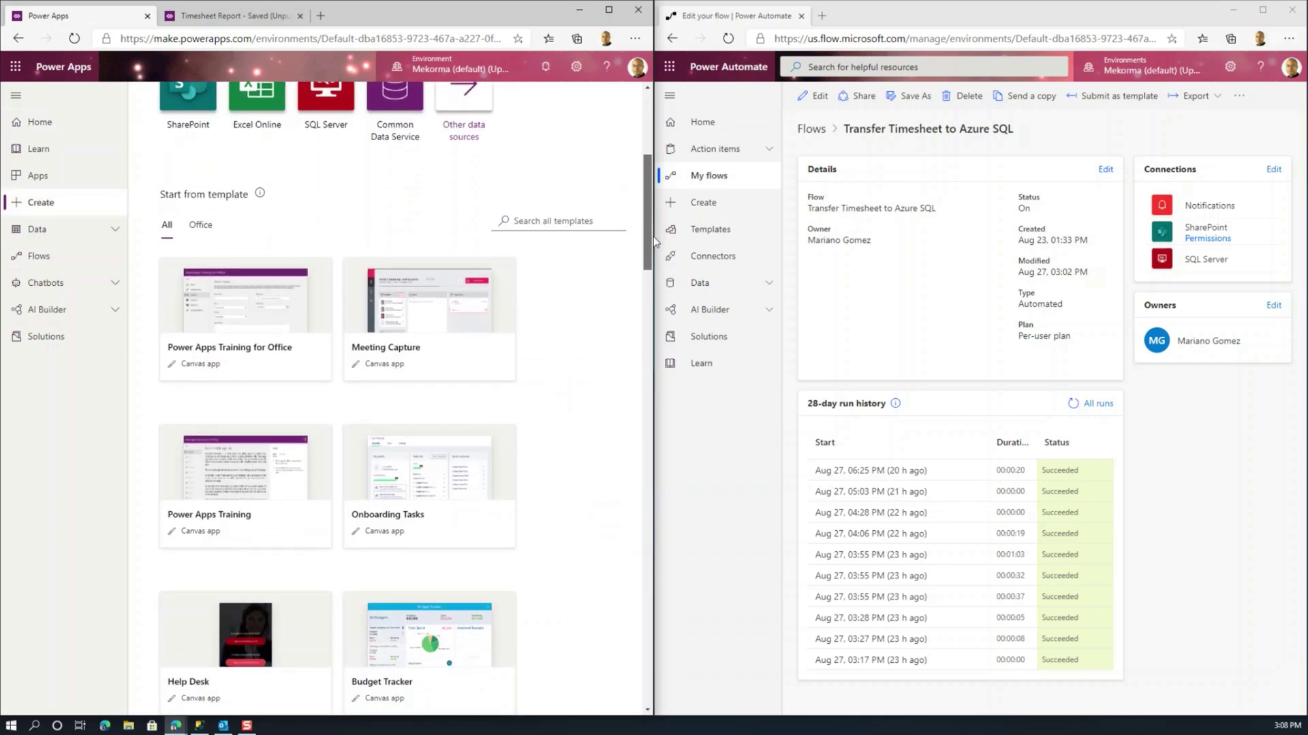
{"action": "scroll", "coordinate": [497, 539], "scroll_direction": "down", "scroll_amount": 10}
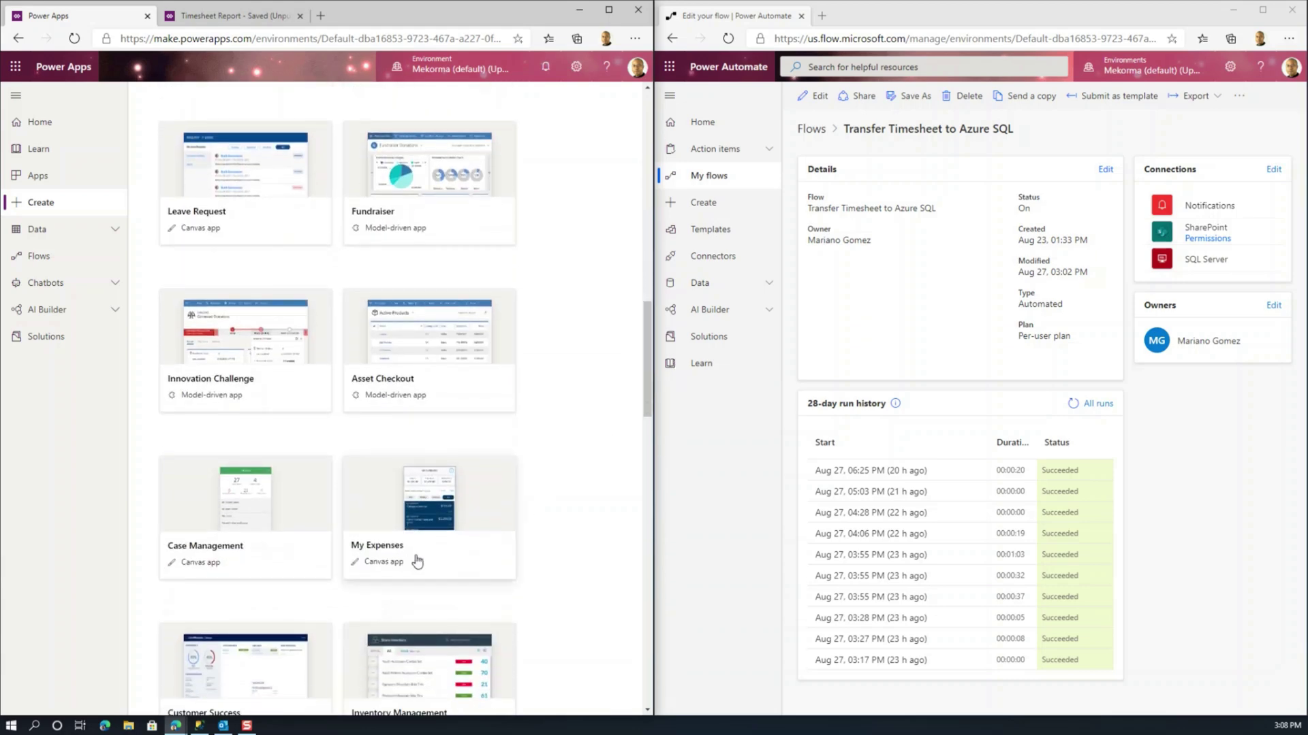
{"action": "left_click", "coordinate": [219, 16]}
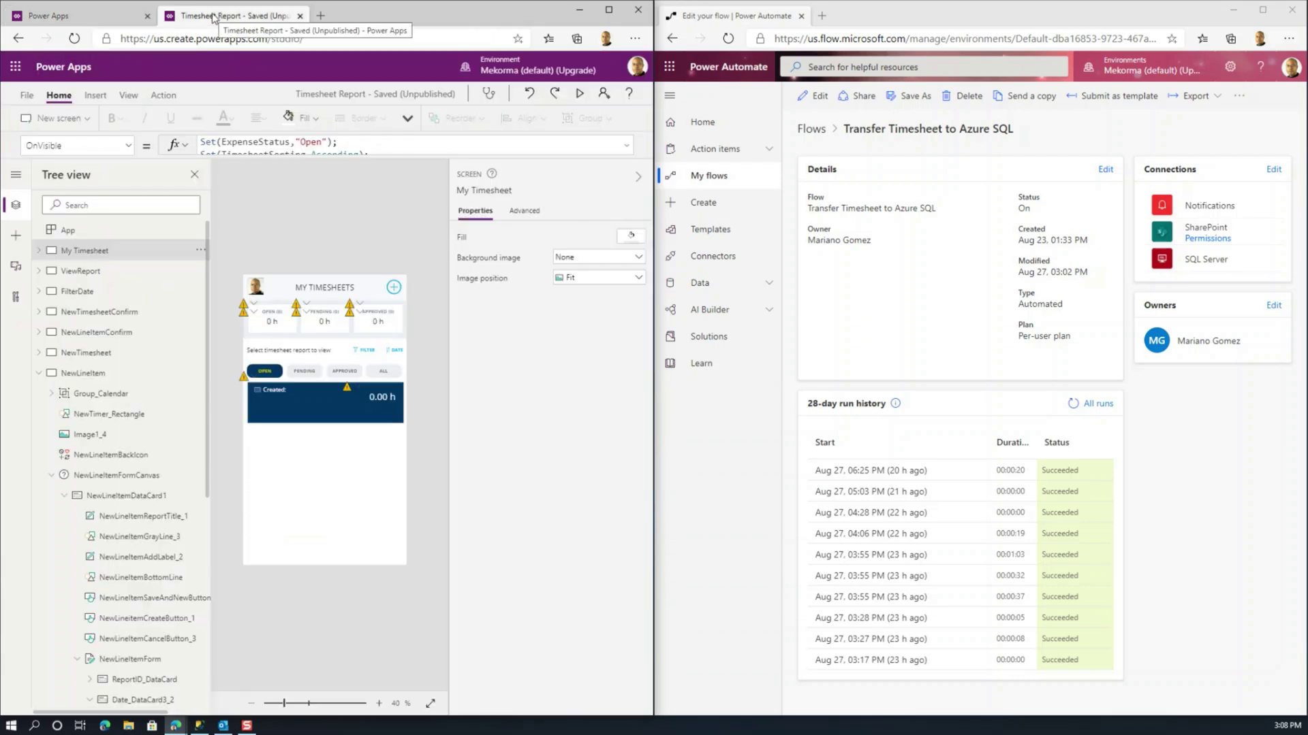
{"action": "left_click", "coordinate": [57, 19]}
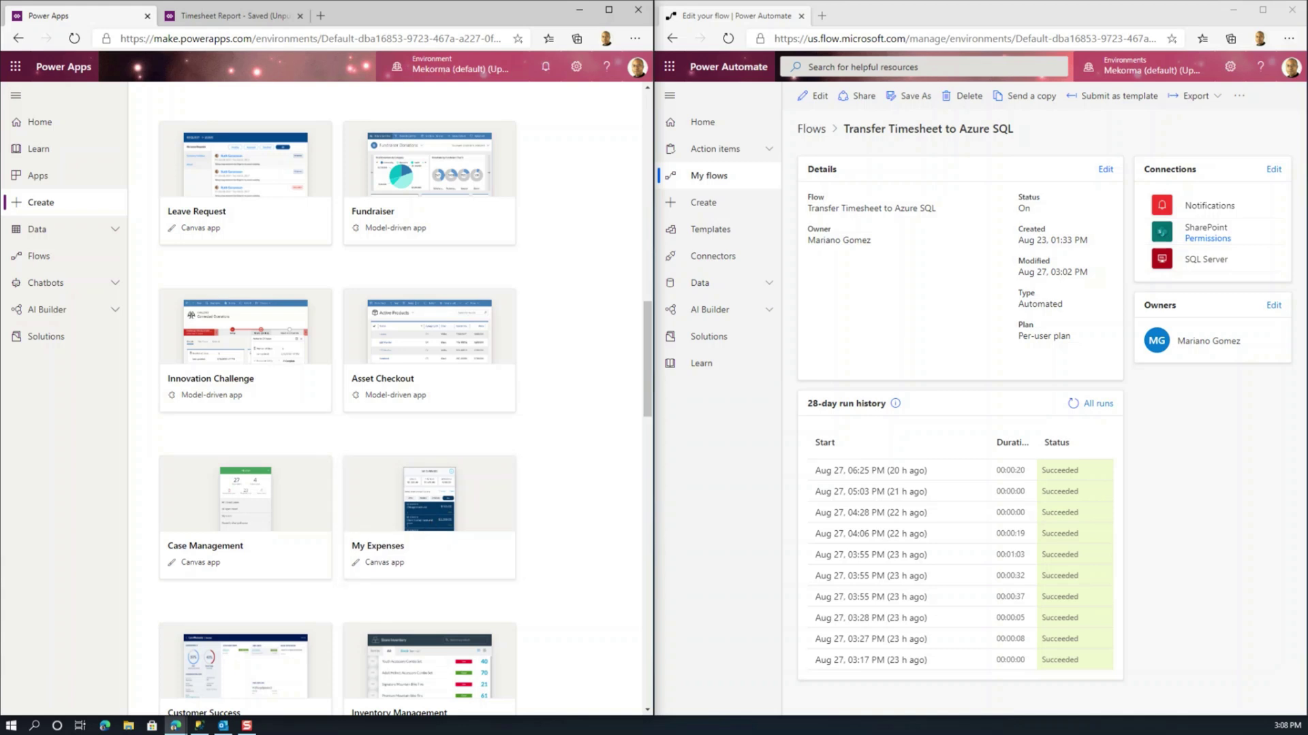
{"action": "left_click", "coordinate": [196, 17]}
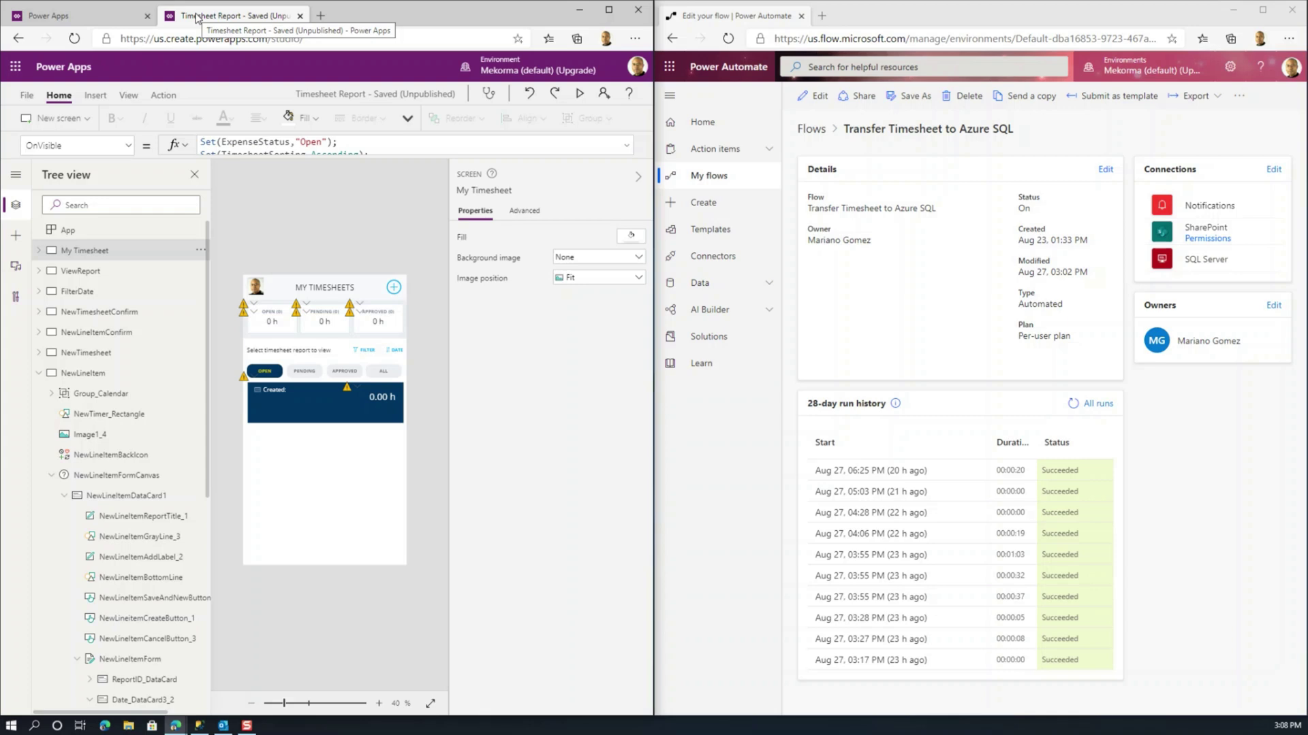
Step: Preview the Timesheet Report app and start a new report with the suggested person as approver
{"action": "left_click", "coordinate": [580, 95]}
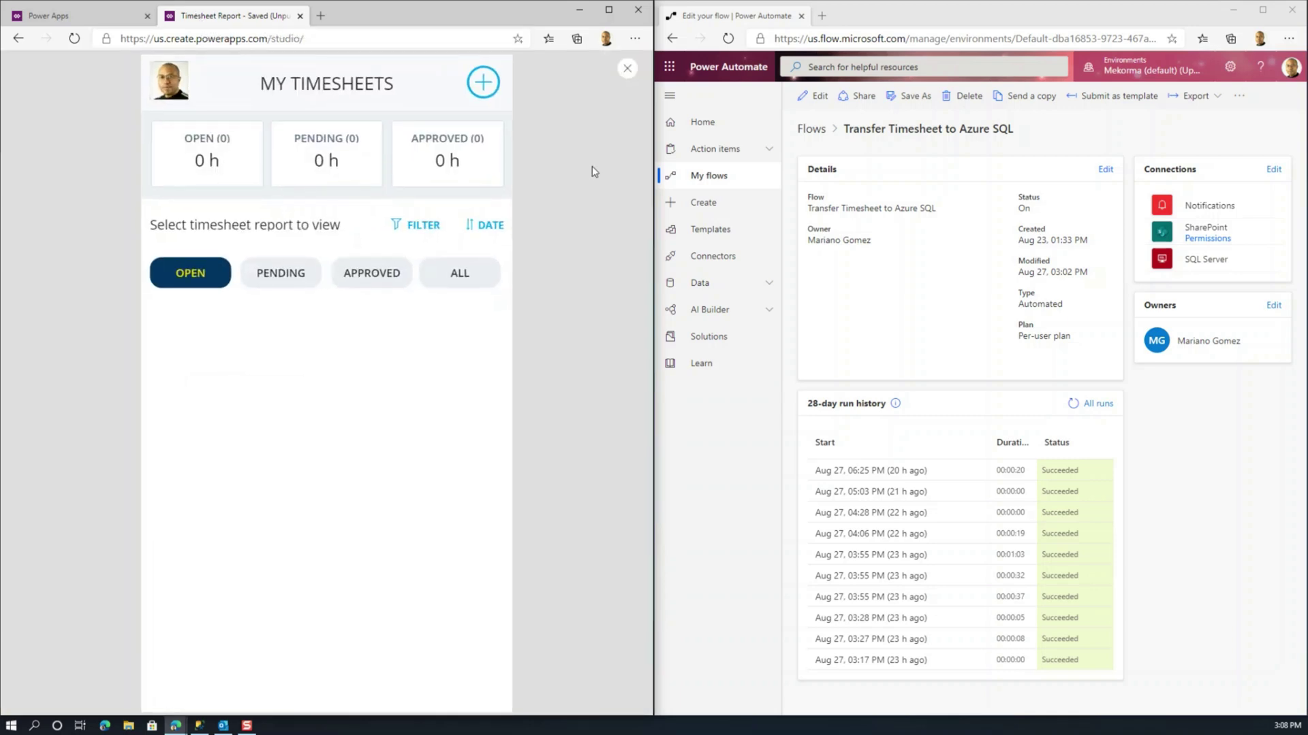
{"action": "left_click", "coordinate": [483, 83]}
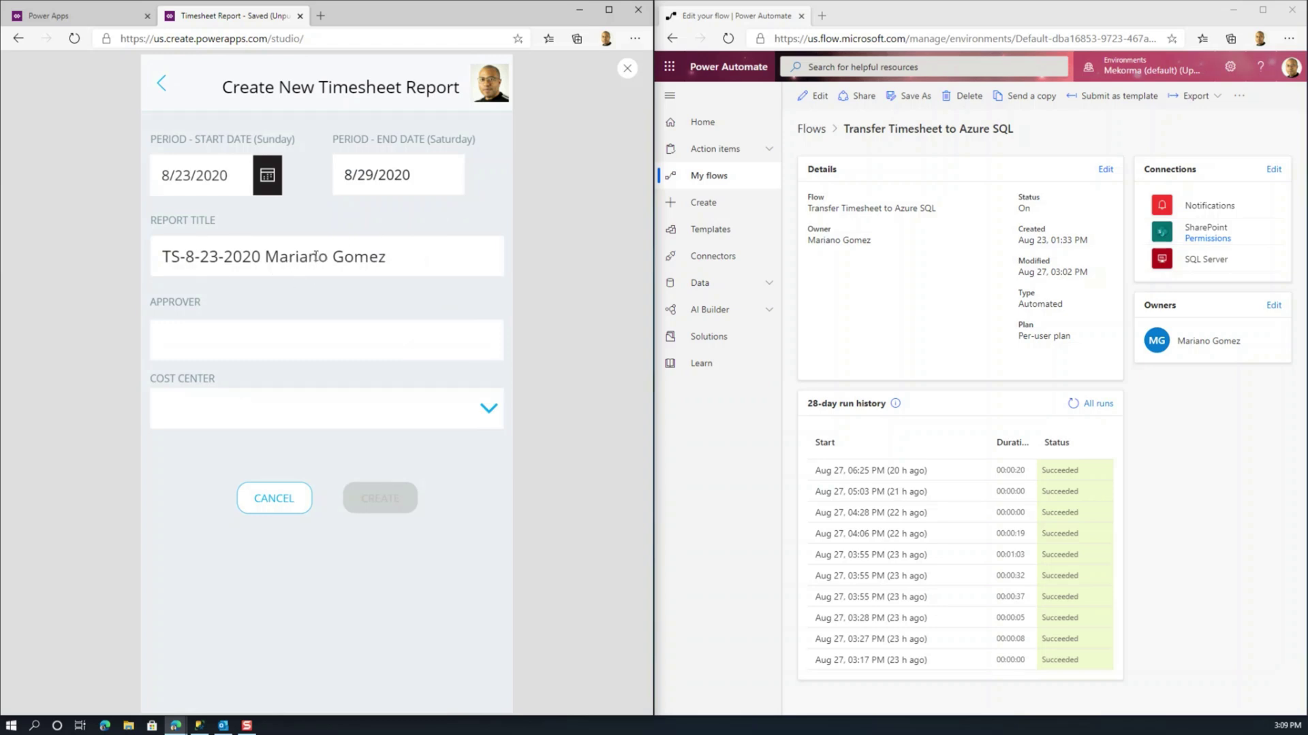
{"action": "left_click", "coordinate": [247, 337]}
{"action": "type", "text": "mariano@"}
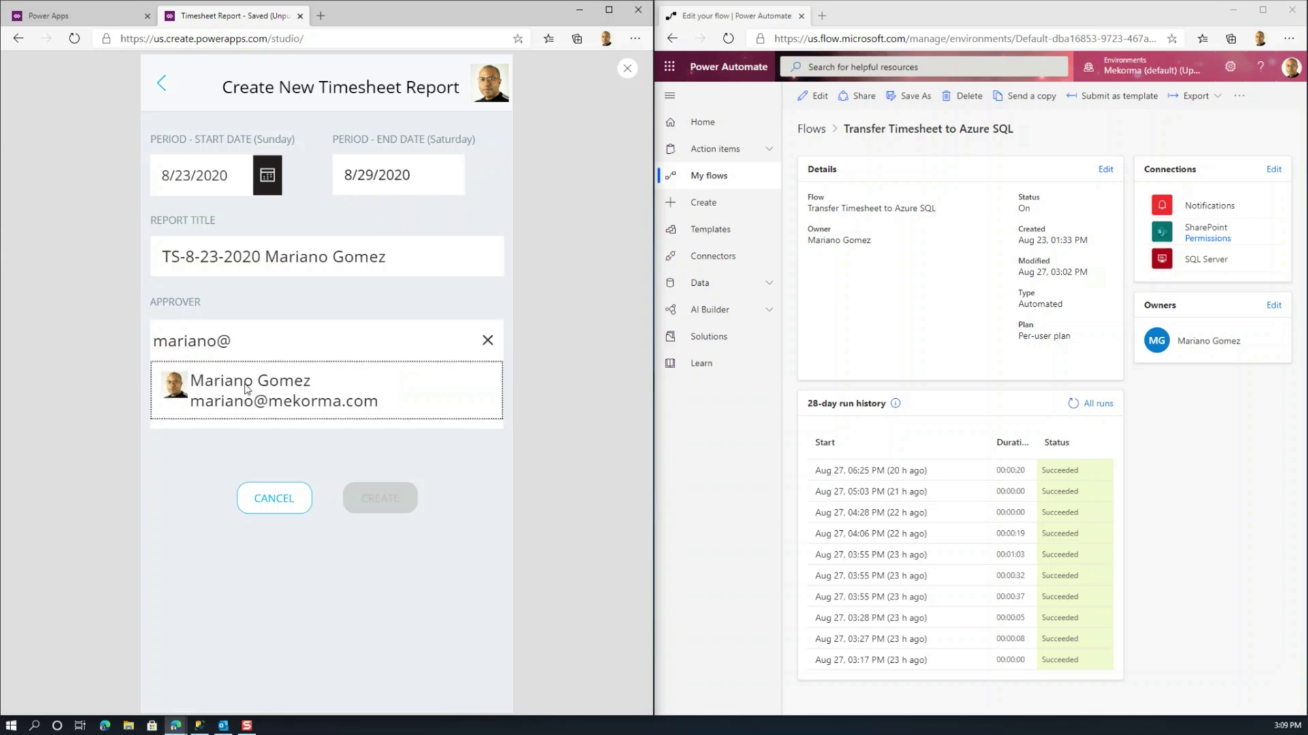
{"action": "right_click", "coordinate": [258, 389]}
{"action": "left_click", "coordinate": [229, 393]}
{"action": "left_click", "coordinate": [228, 392]}
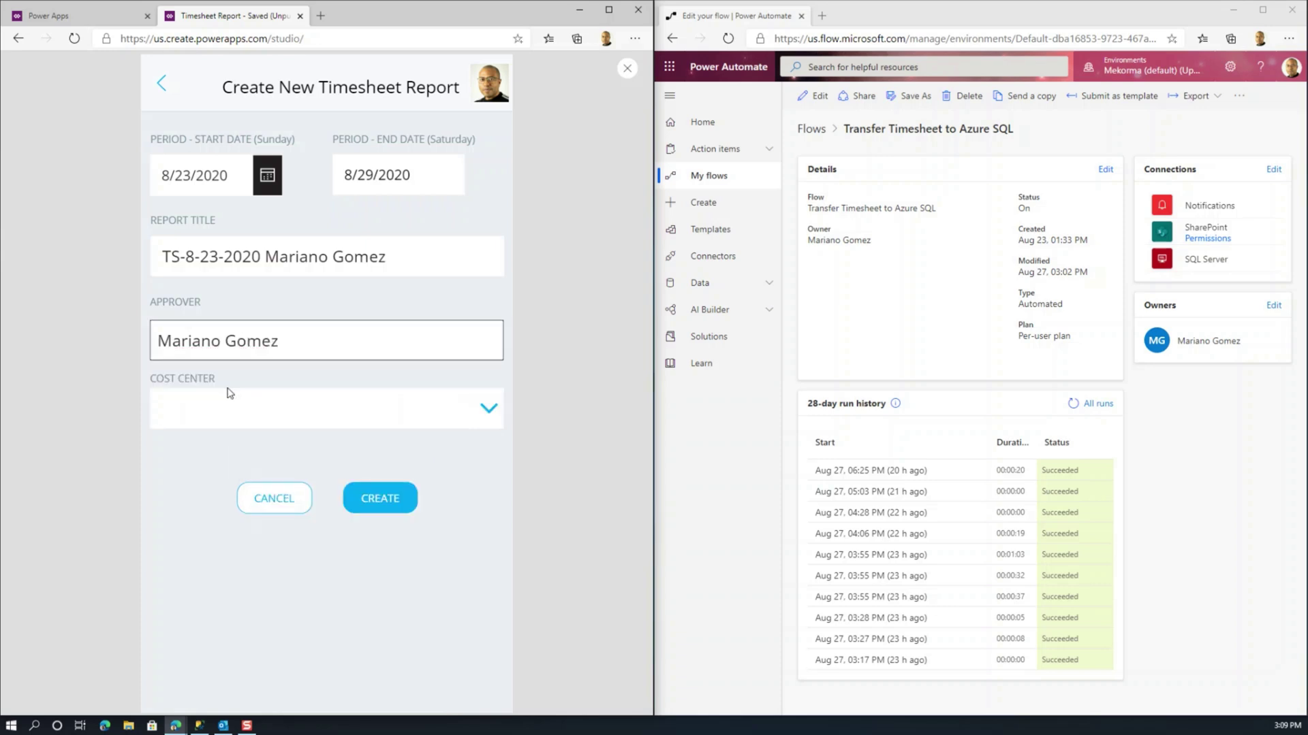
Step: Set the cost center to Professional Services and create the 8/23/2020–8/29/2020 report
{"action": "left_click", "coordinate": [484, 408]}
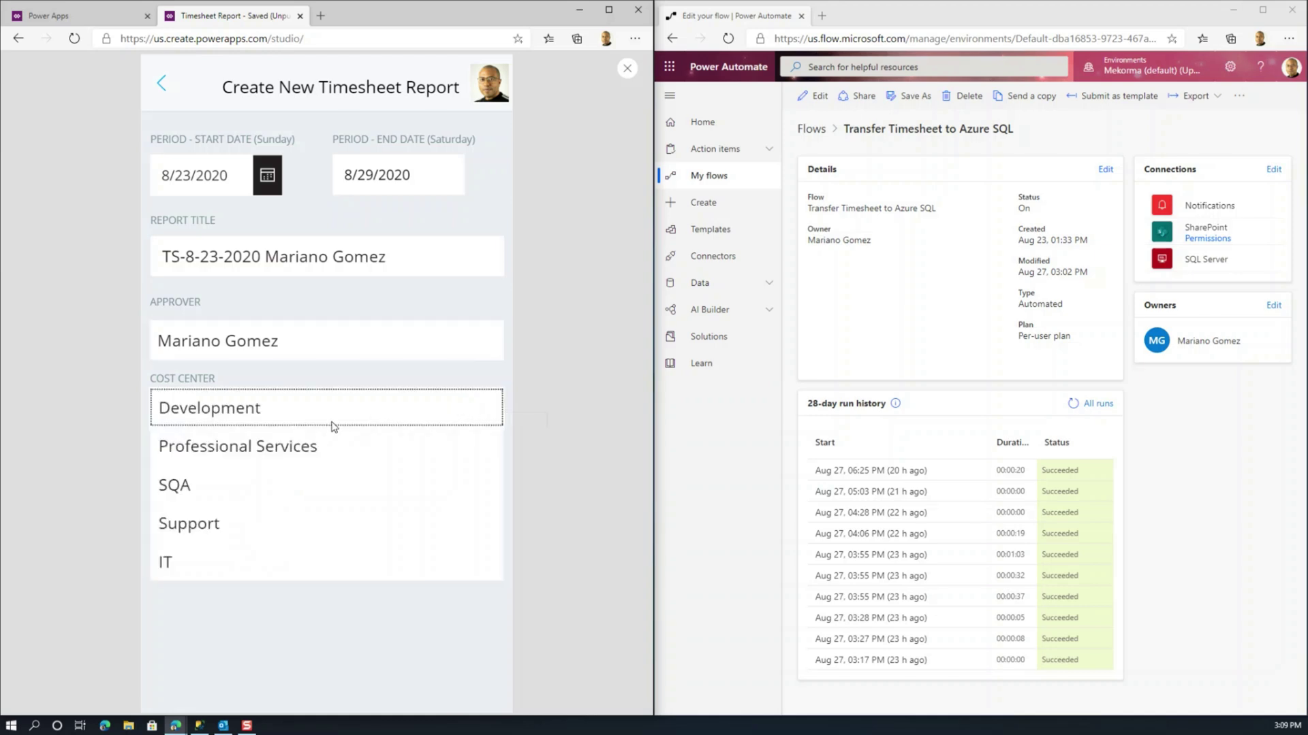
{"action": "right_click", "coordinate": [314, 449]}
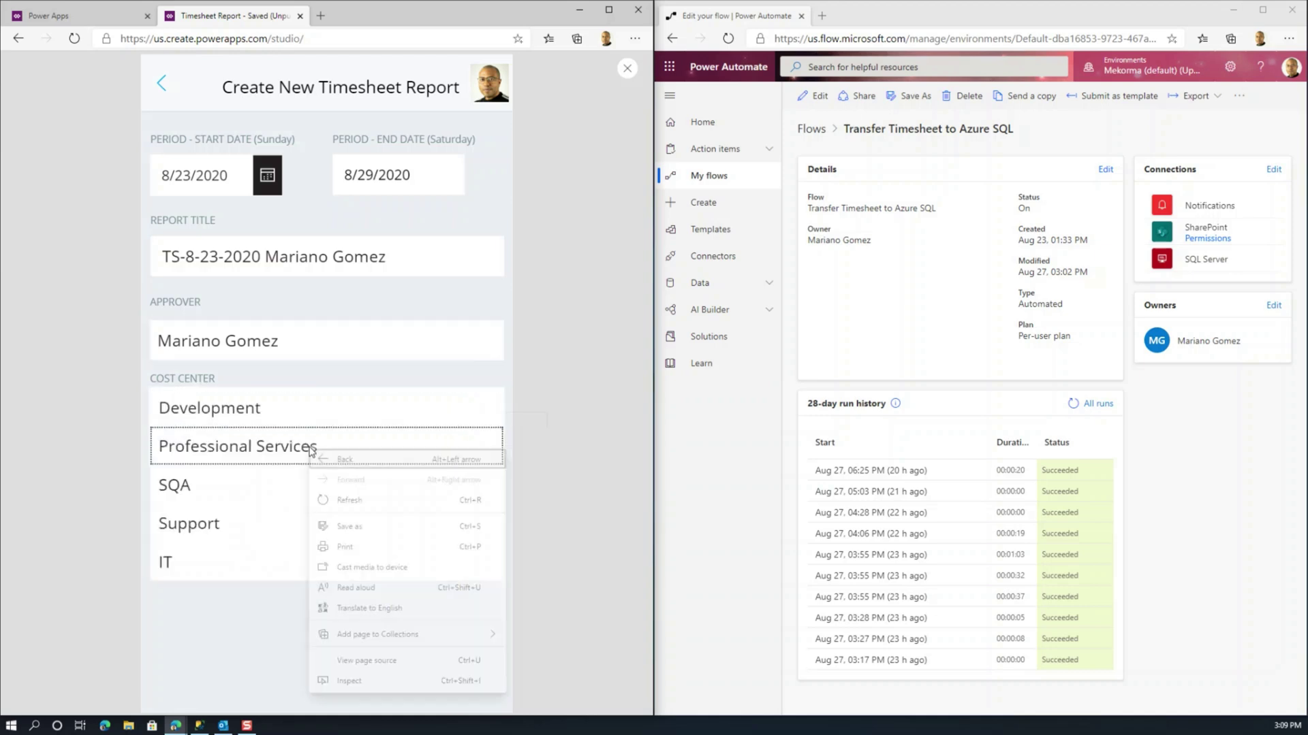
{"action": "left_click", "coordinate": [279, 448]}
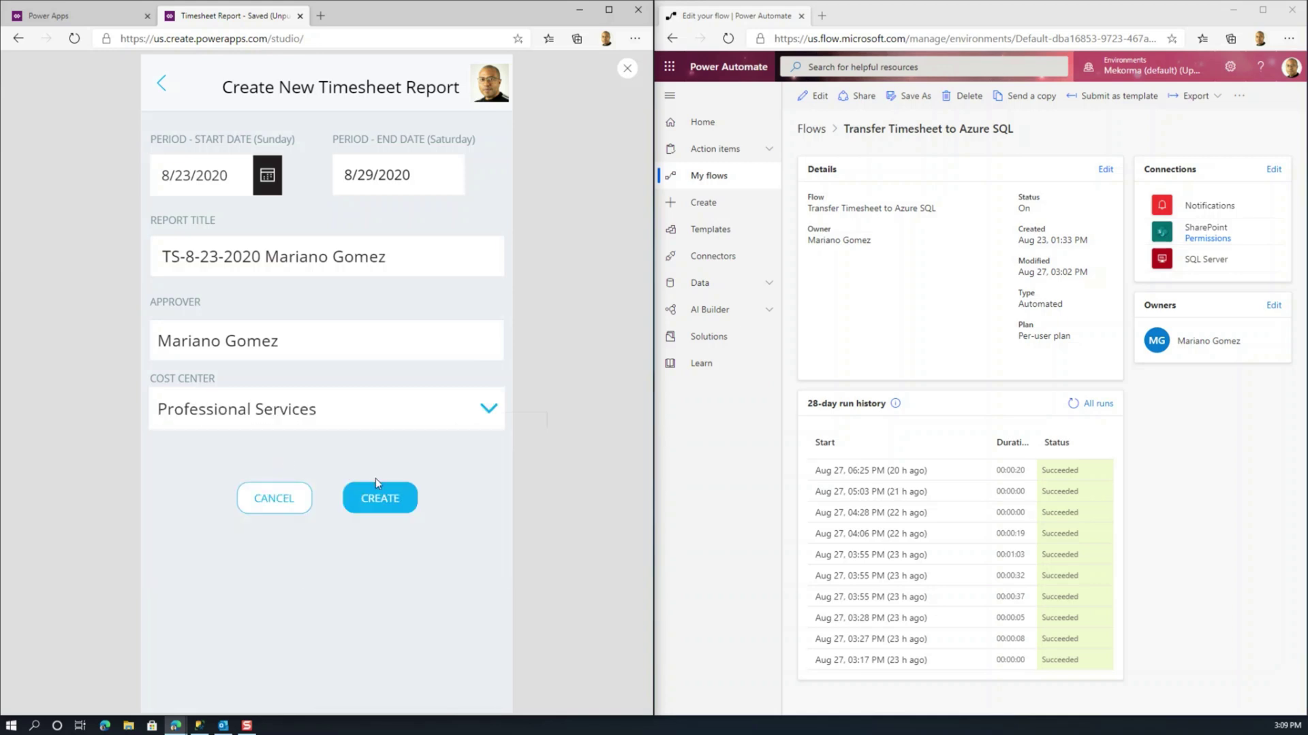
{"action": "left_click", "coordinate": [384, 500]}
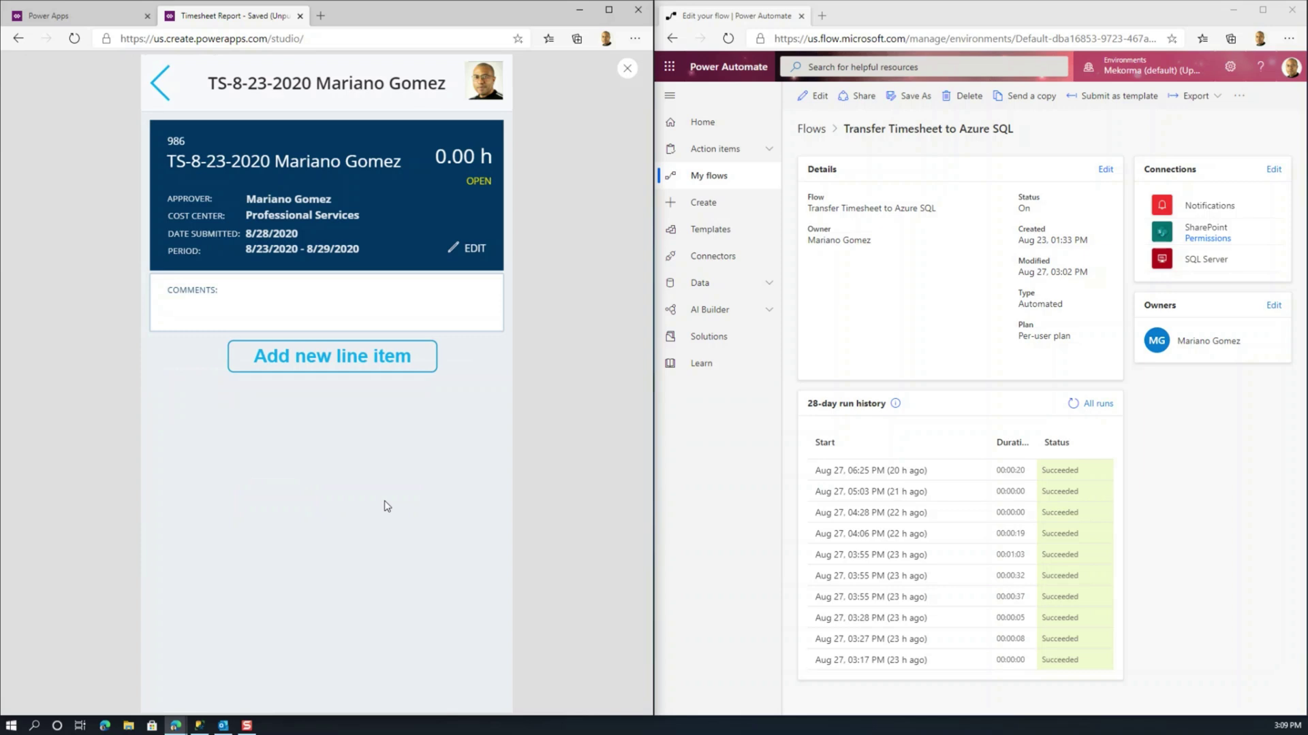
Step: Add a Consulting line item for project number 00978
{"action": "left_click", "coordinate": [332, 368]}
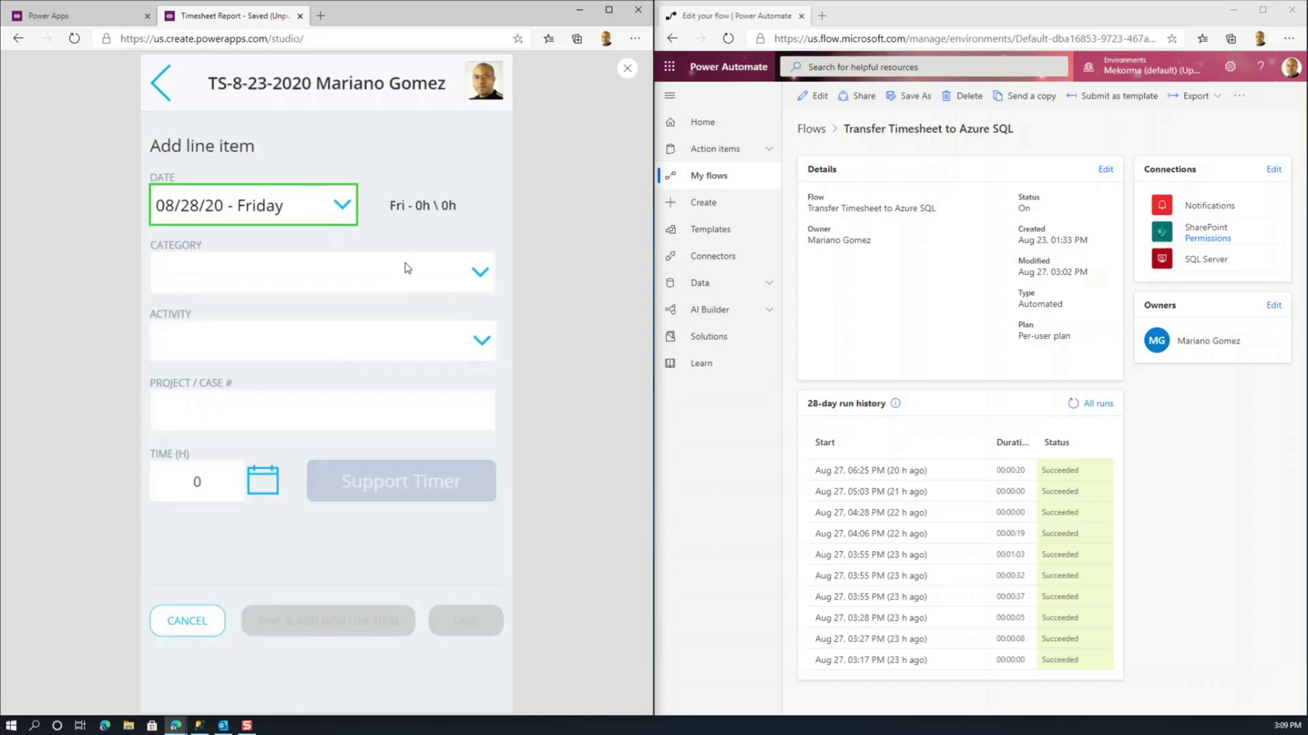
{"action": "left_click", "coordinate": [480, 274]}
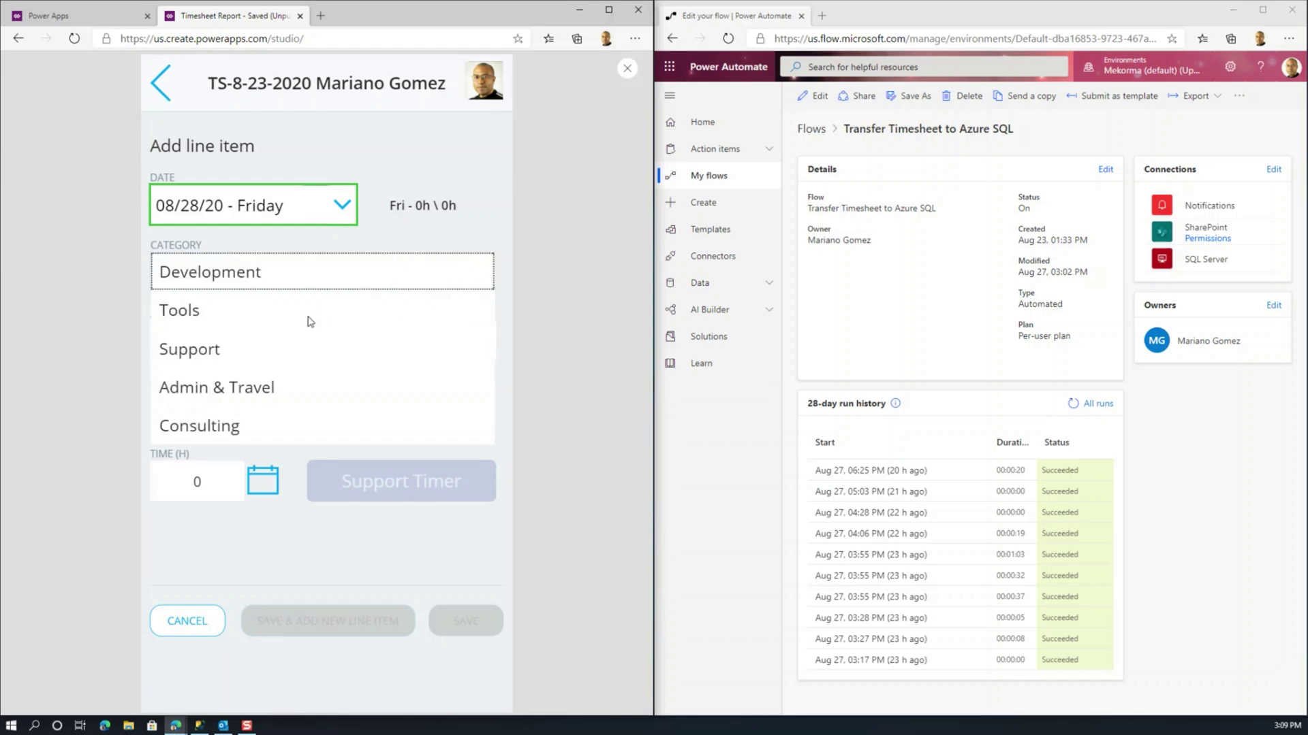
{"action": "left_click", "coordinate": [221, 424]}
{"action": "left_click", "coordinate": [392, 409]}
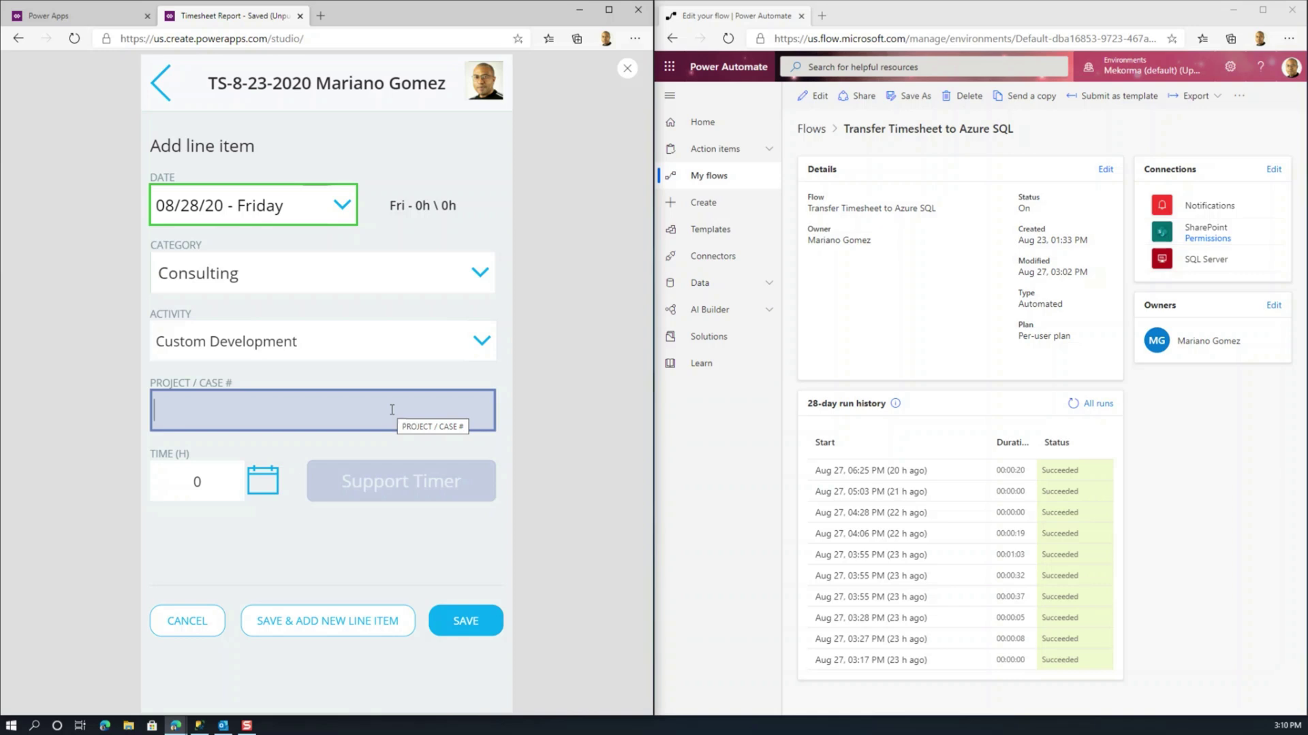
{"action": "type", "text": "00978"}
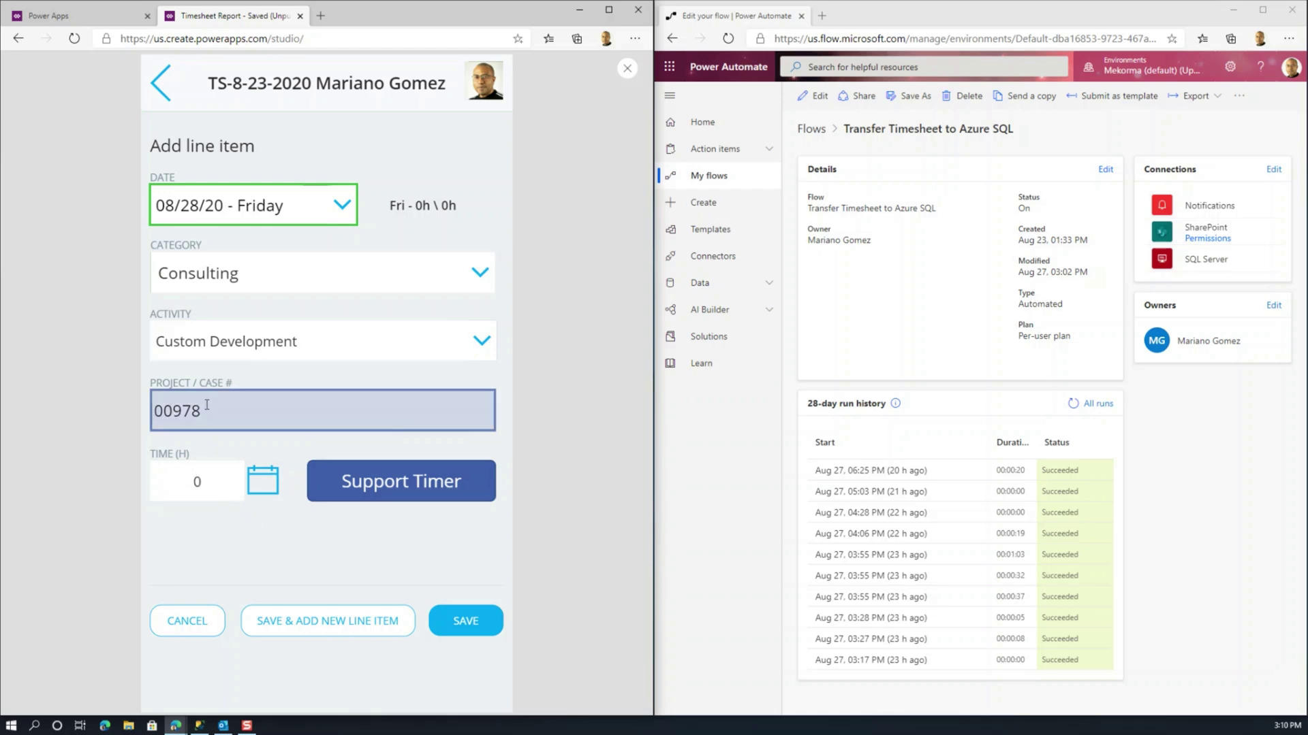
Step: Enter 2 hours, save the line item, and submit the timesheet for approval
{"action": "left_click", "coordinate": [182, 486]}
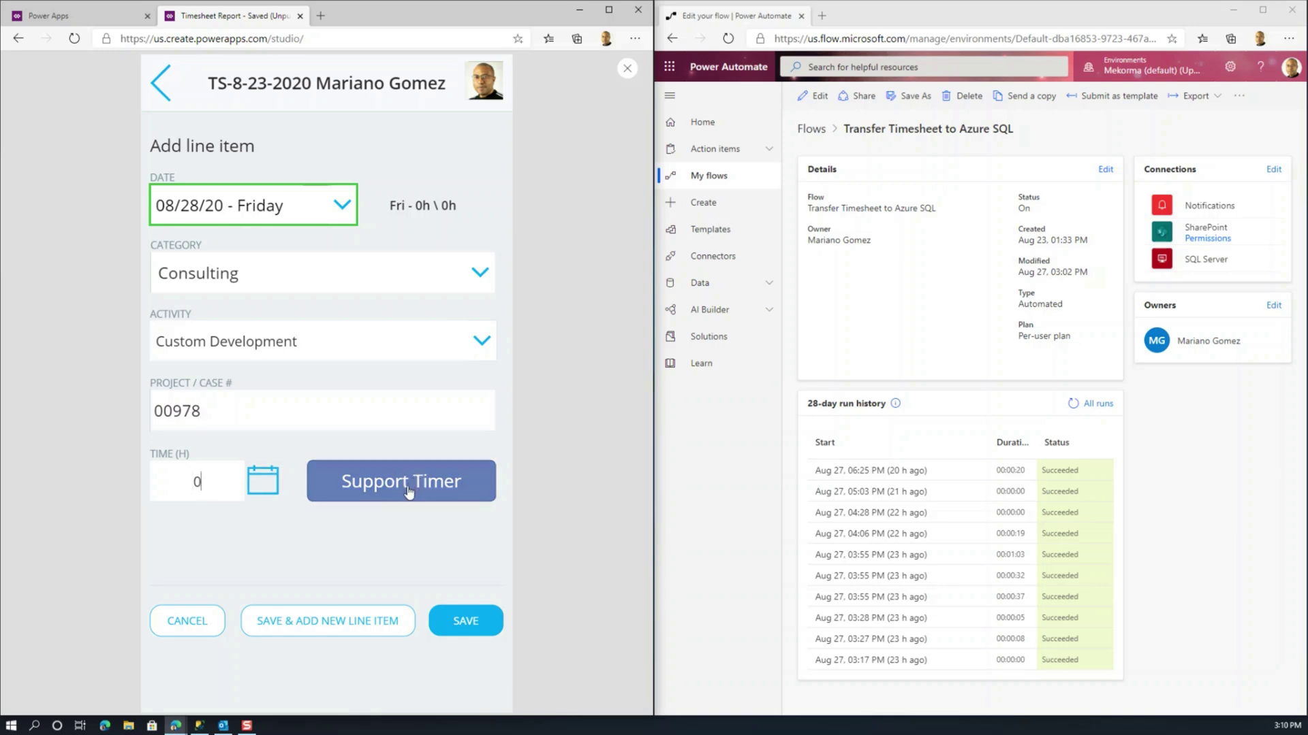
{"action": "right_click", "coordinate": [203, 483]}
{"action": "left_click", "coordinate": [189, 485]}
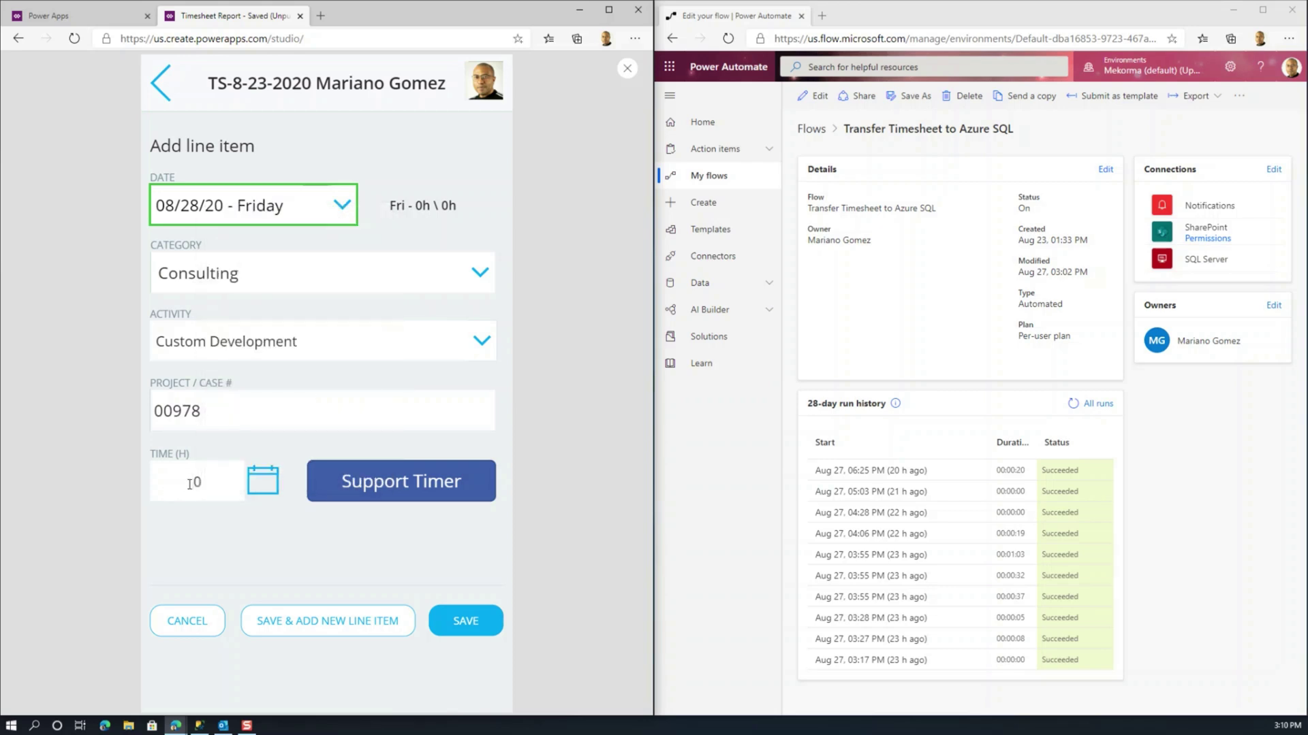
{"action": "key", "text": "Delete"}
{"action": "type", "text": "2"}
{"action": "left_click", "coordinate": [451, 620]}
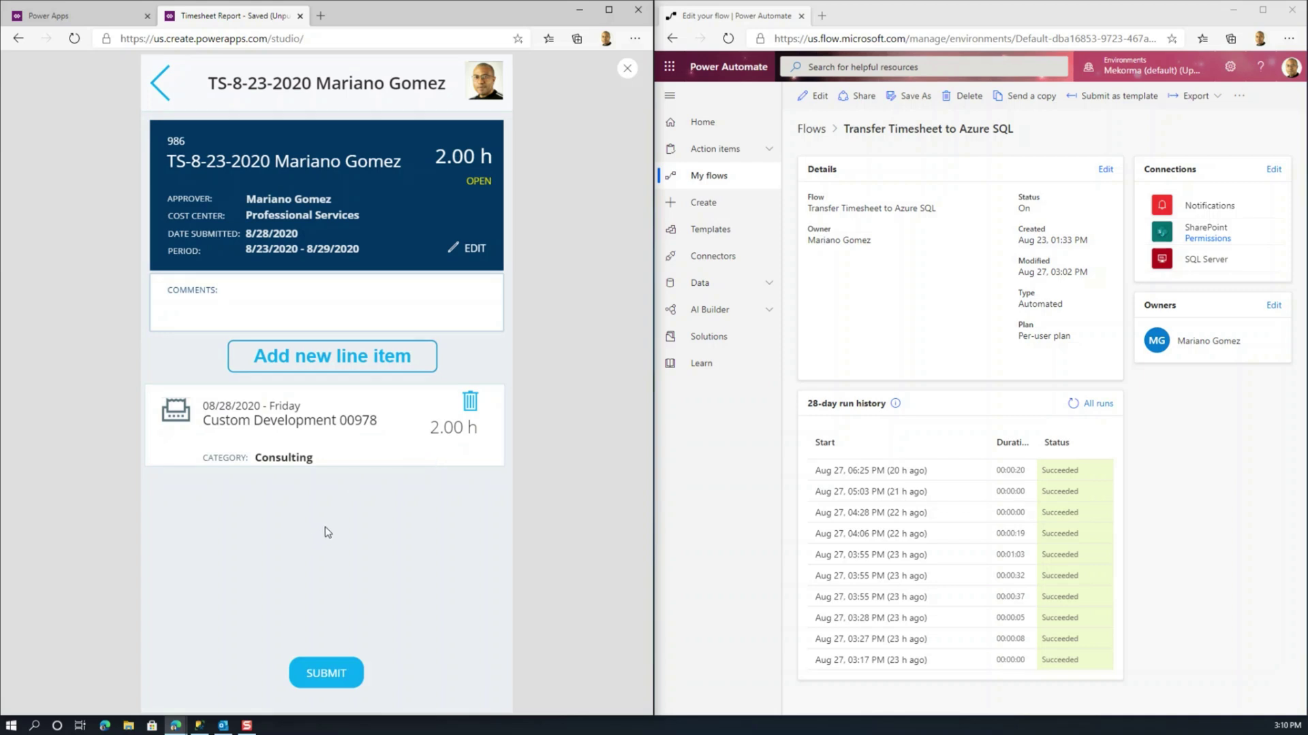
{"action": "left_click", "coordinate": [326, 674]}
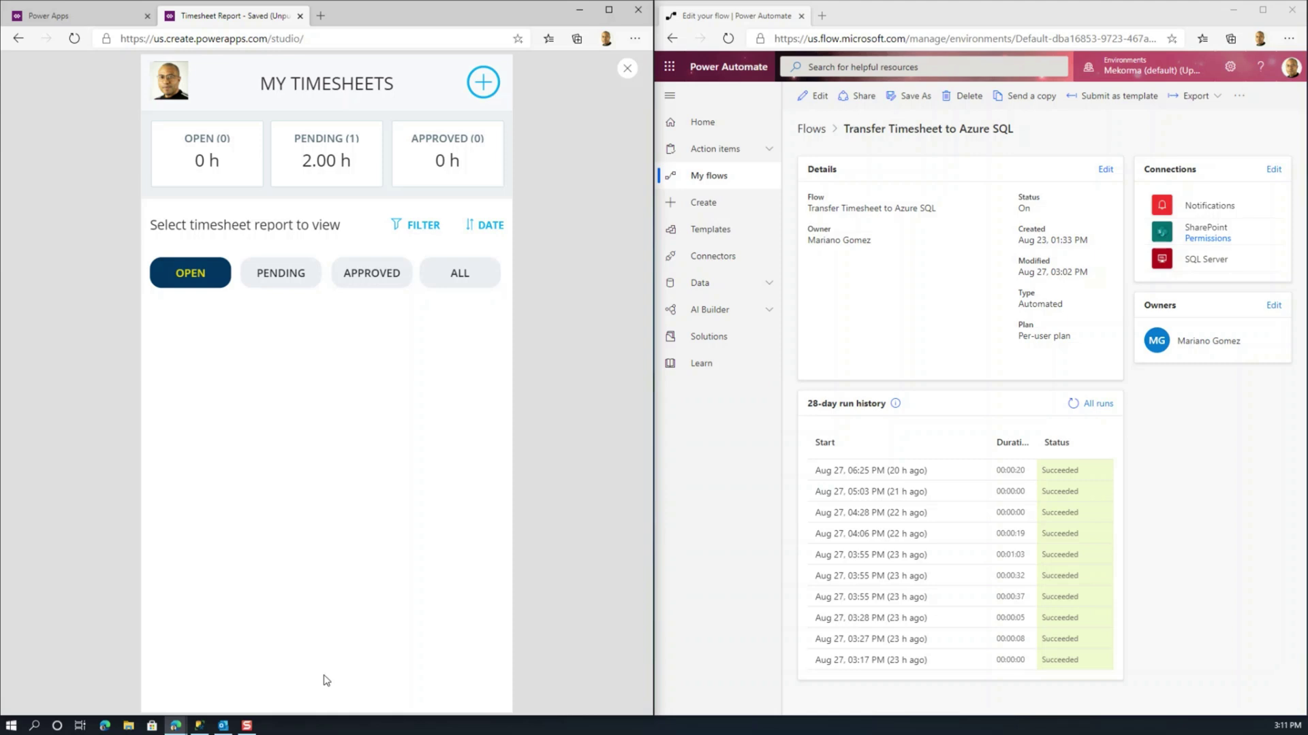
Step: Sync all Outlook folders and open the new Microsoft Flow pending-approval email
{"action": "left_click", "coordinate": [222, 728]}
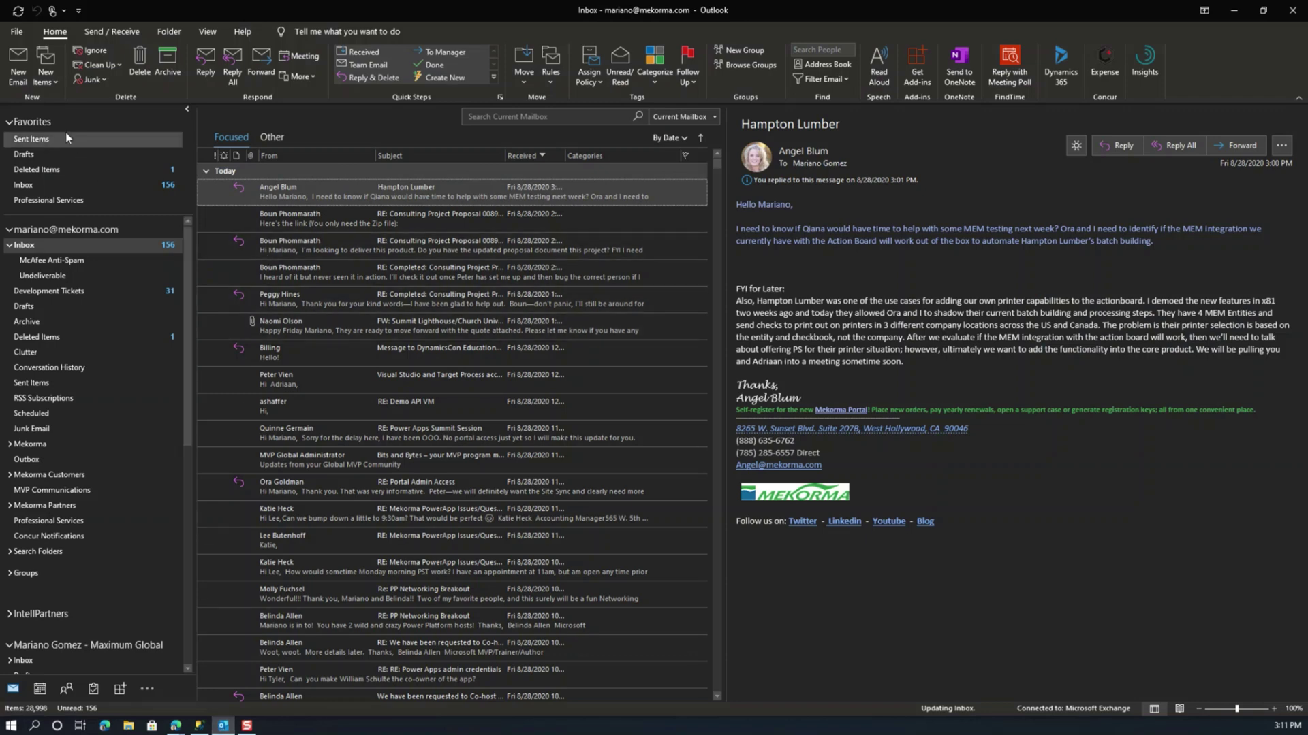
{"action": "left_click", "coordinate": [112, 31]}
{"action": "left_click", "coordinate": [29, 65]}
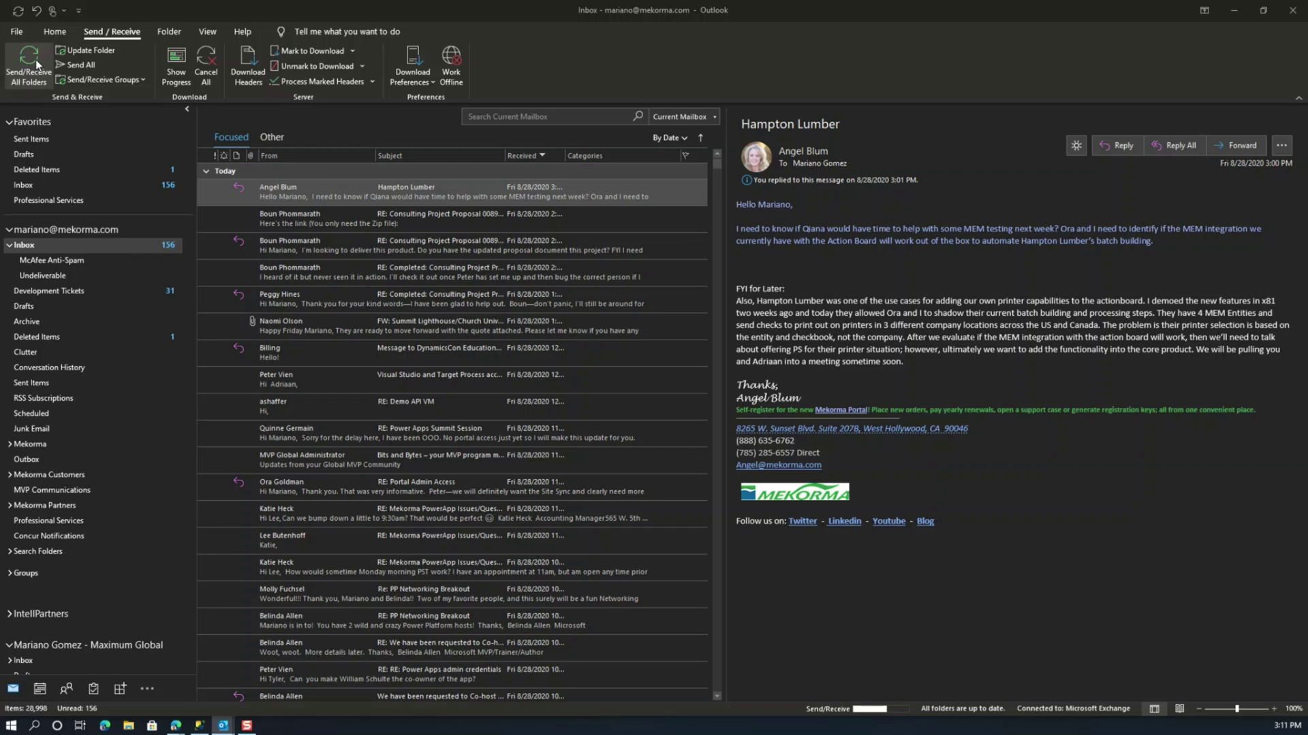
{"action": "left_click", "coordinate": [260, 197]}
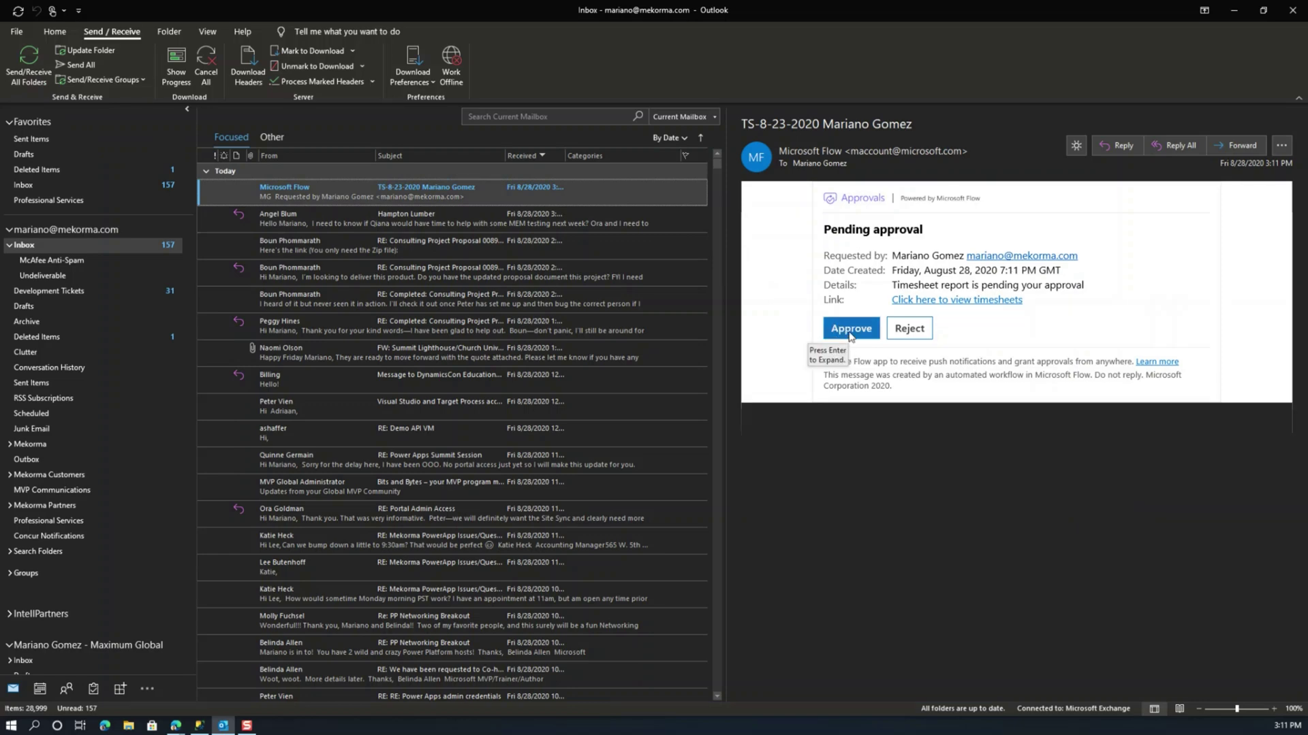
{"action": "left_click", "coordinate": [175, 725]}
Step: Reload Power Apps, launch Timesheet Report, and filter to pending timesheet TS-8-23-2020 at 2.00 h
{"action": "left_click", "coordinate": [954, 15]}
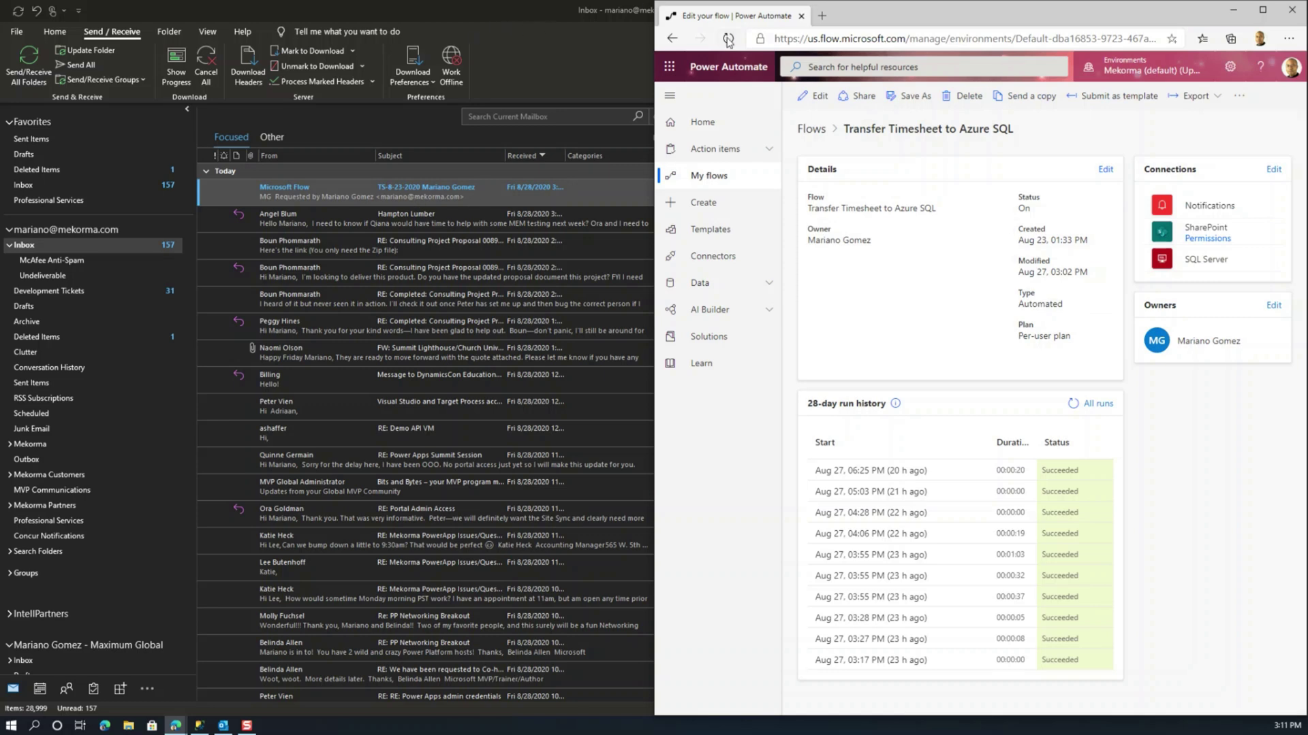
{"action": "left_click", "coordinate": [175, 725]}
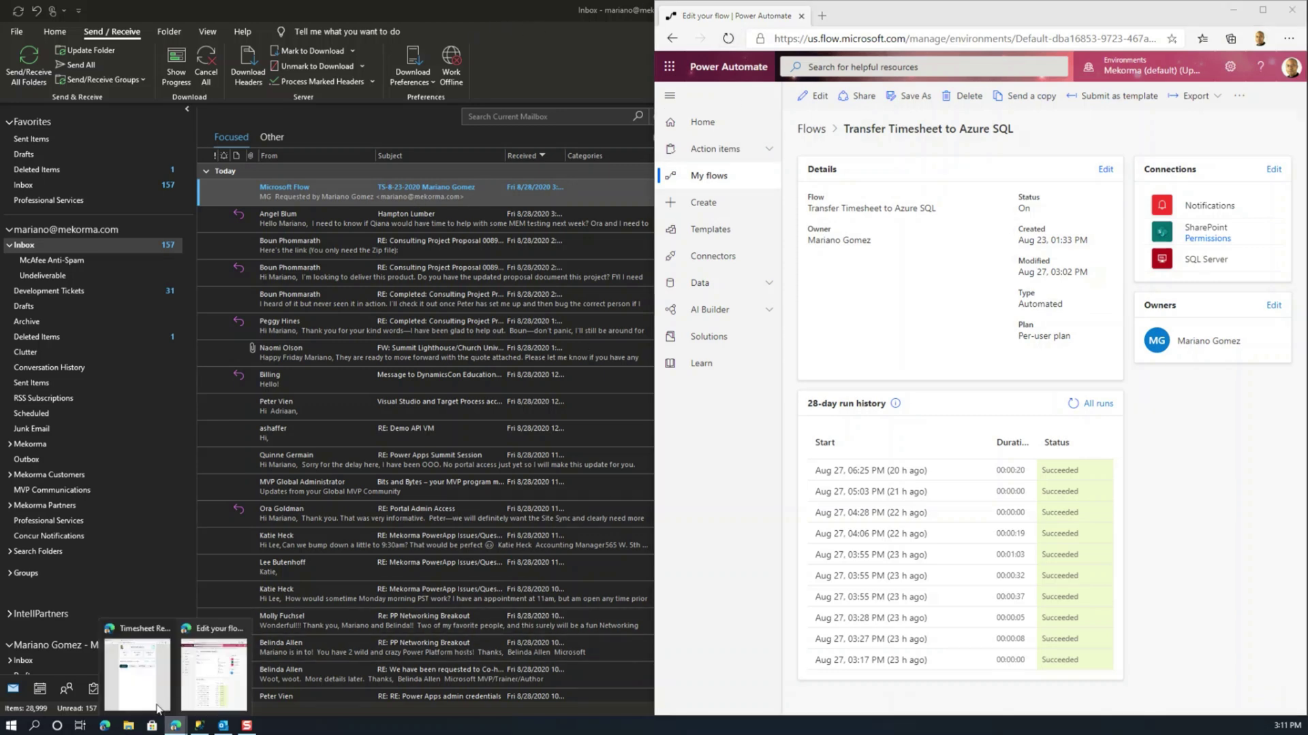
{"action": "left_click", "coordinate": [154, 705]}
{"action": "right_click", "coordinate": [154, 705]}
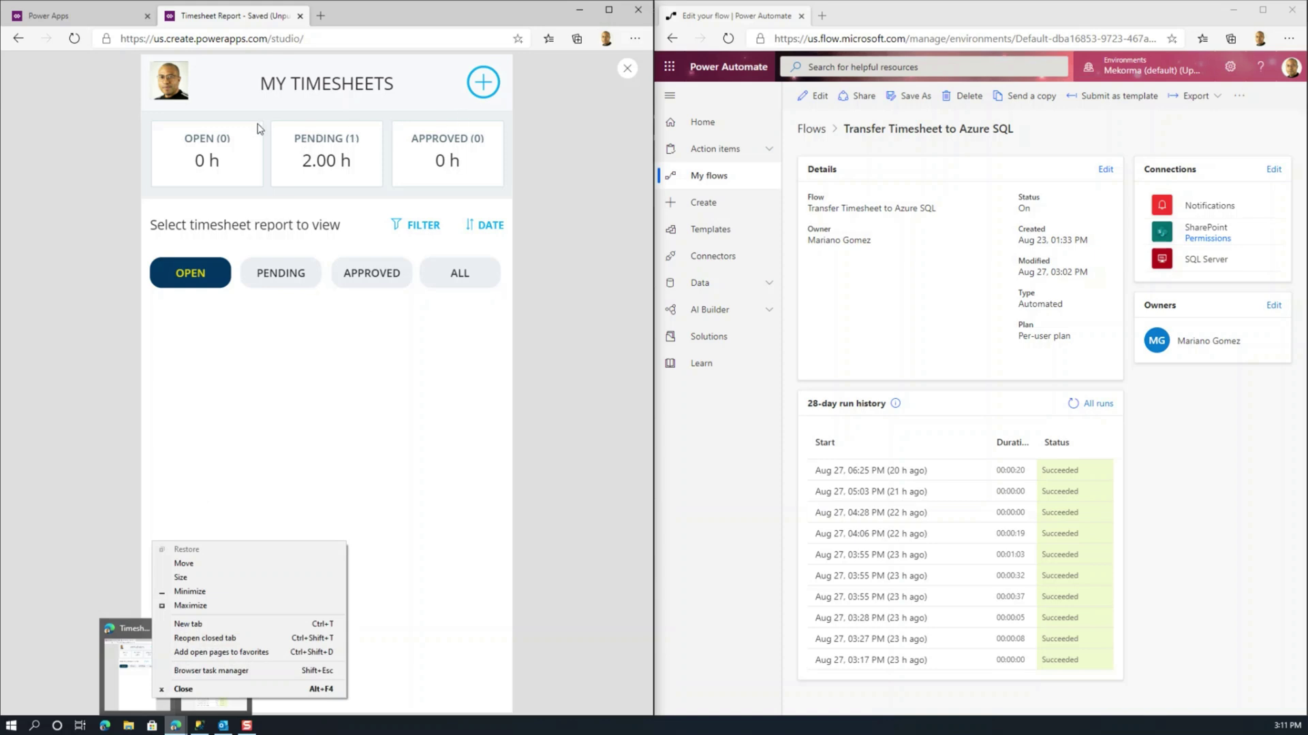
{"action": "left_click", "coordinate": [75, 38]}
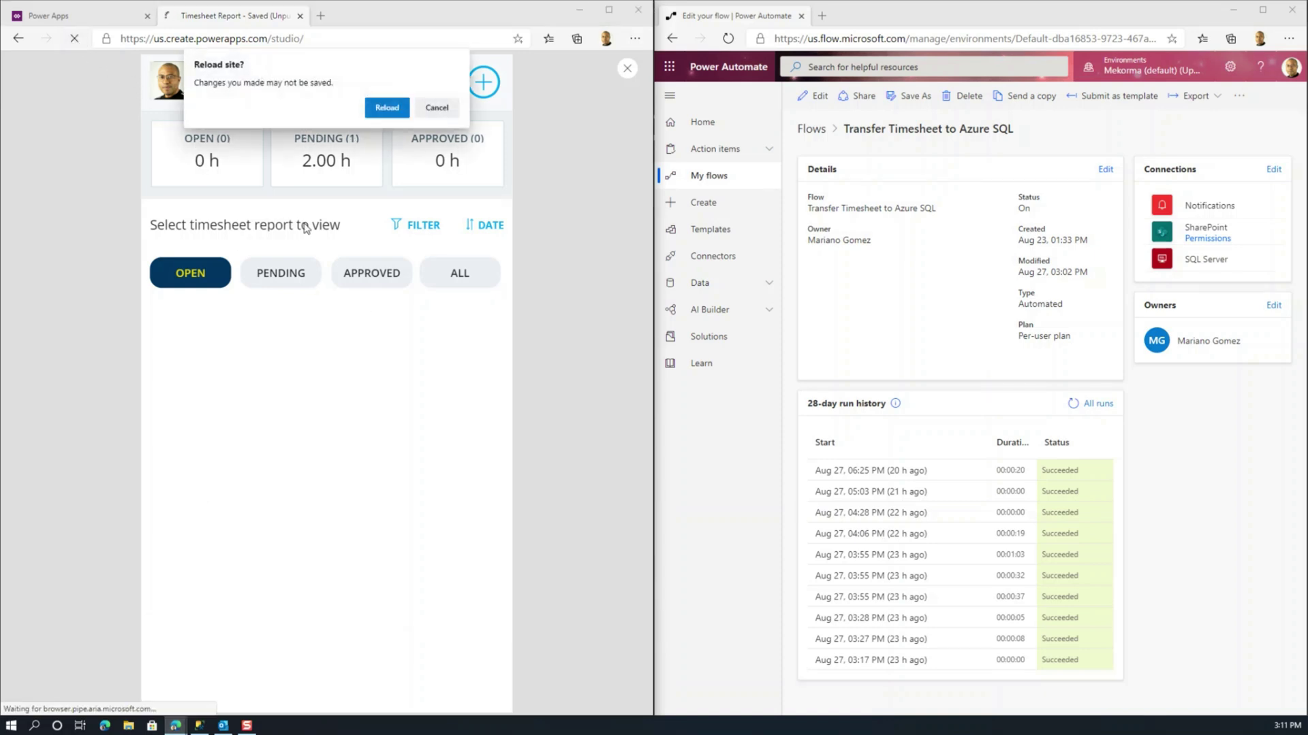
{"action": "left_click", "coordinate": [393, 111]}
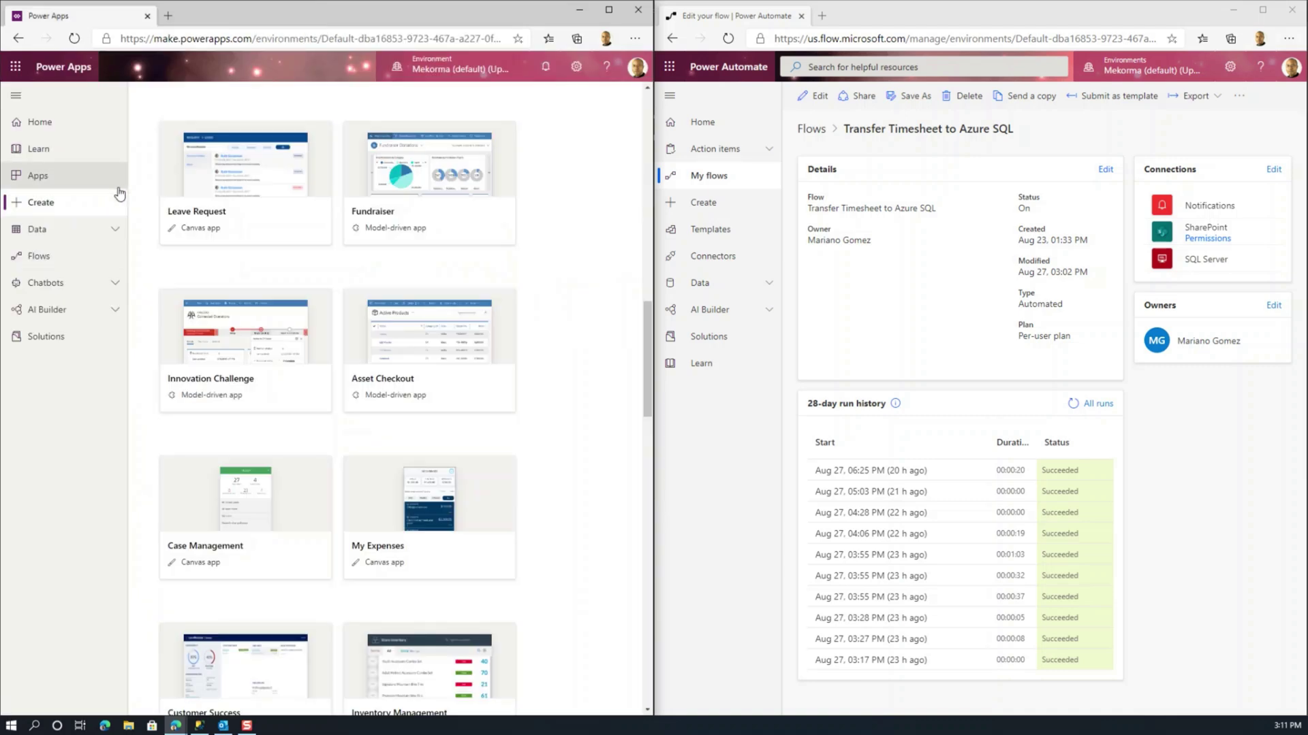
{"action": "left_click", "coordinate": [48, 178]}
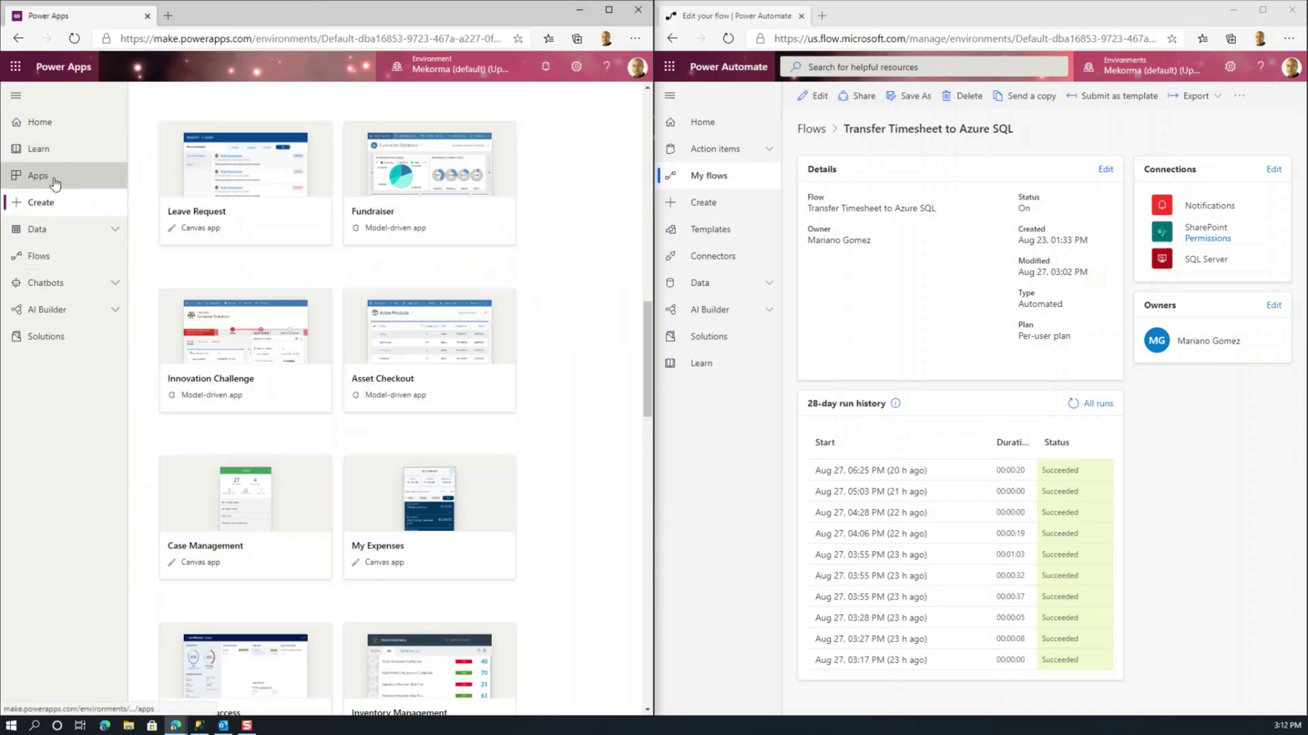
{"action": "left_click", "coordinate": [249, 233]}
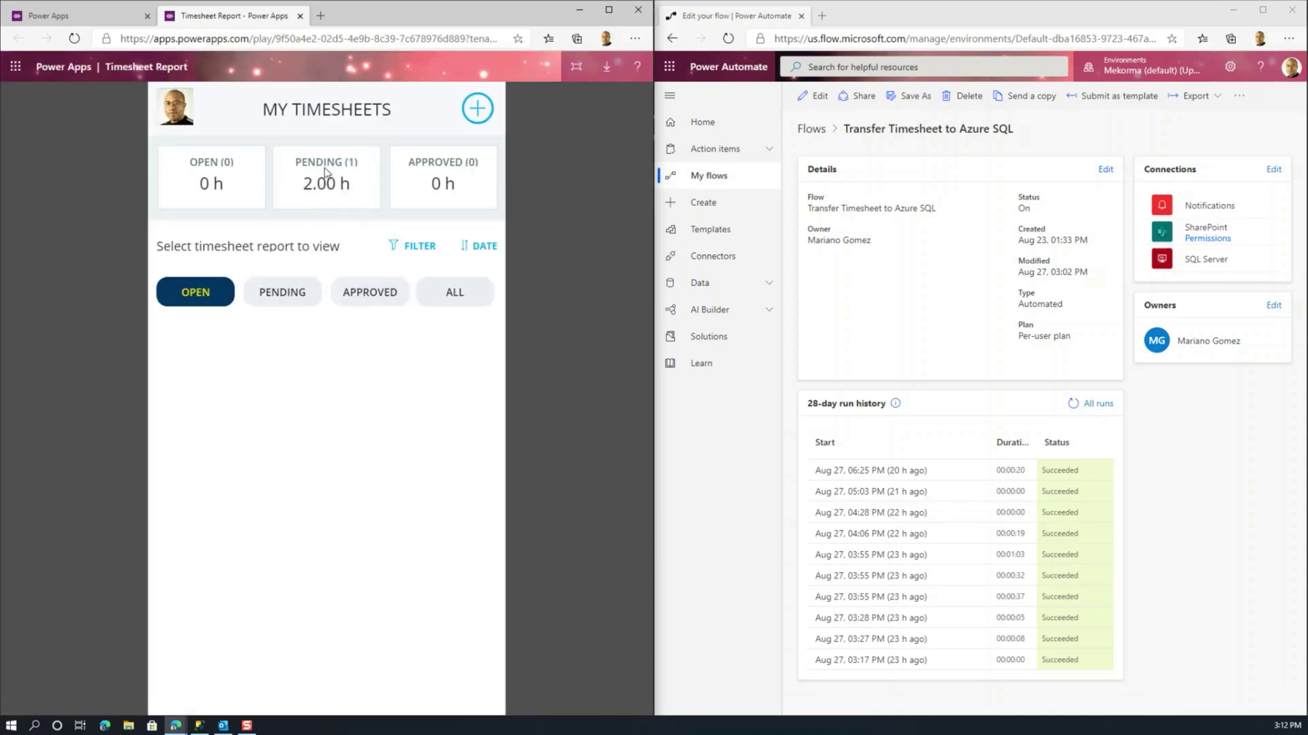
{"action": "left_click", "coordinate": [301, 294]}
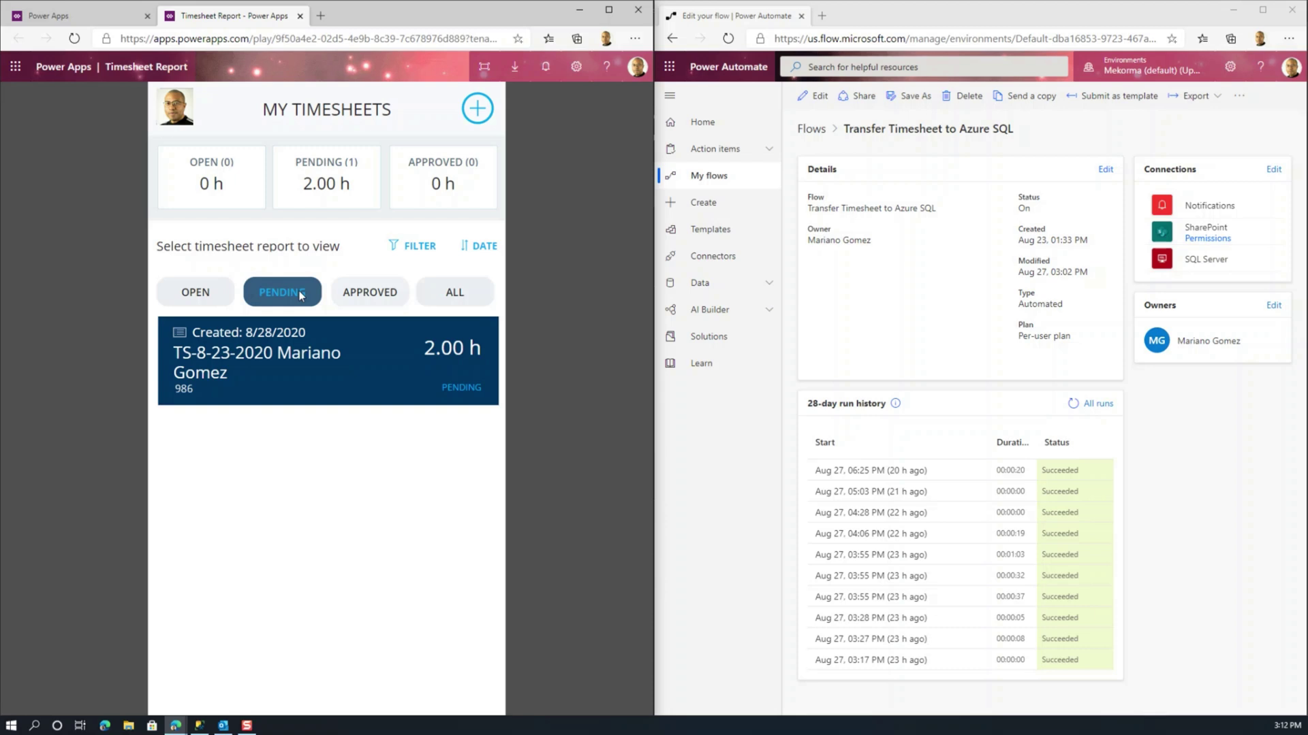
{"action": "left_click", "coordinate": [178, 728]}
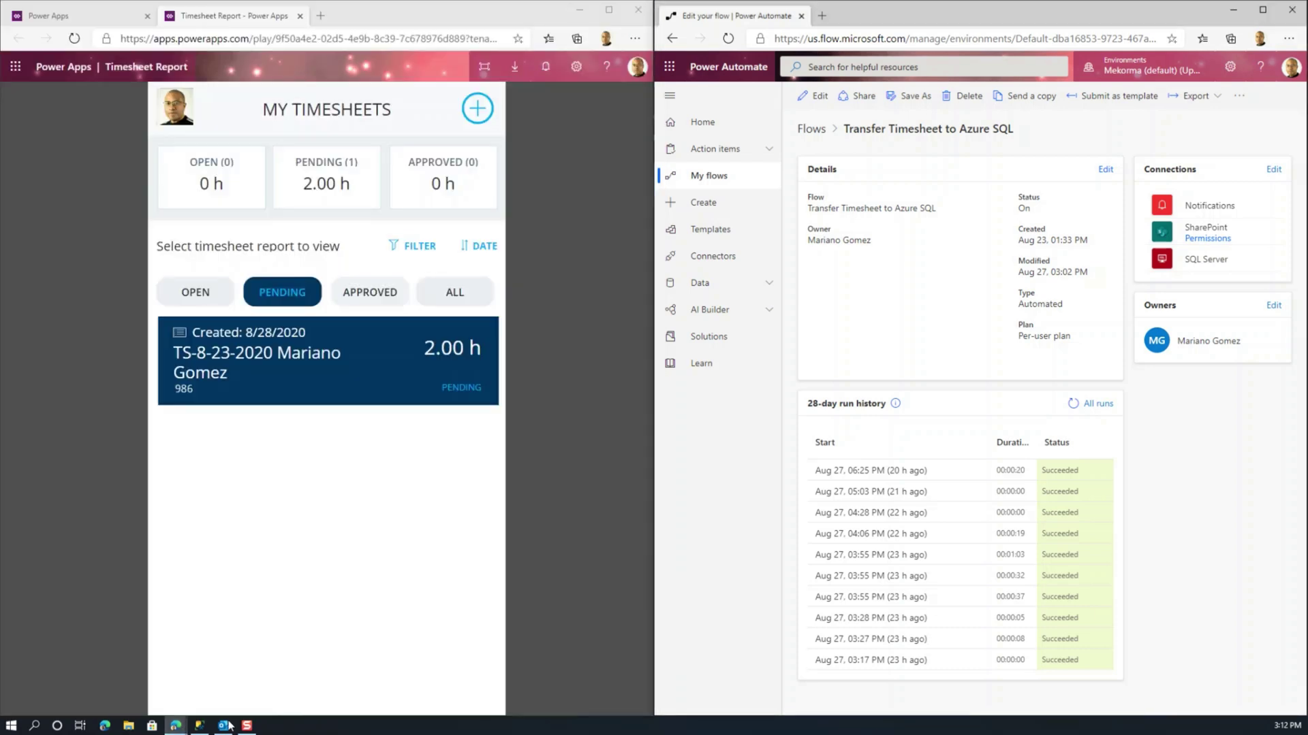
Step: Follow the approval email's 'Click here to view timesheets' link in the browser
{"action": "left_click", "coordinate": [228, 726]}
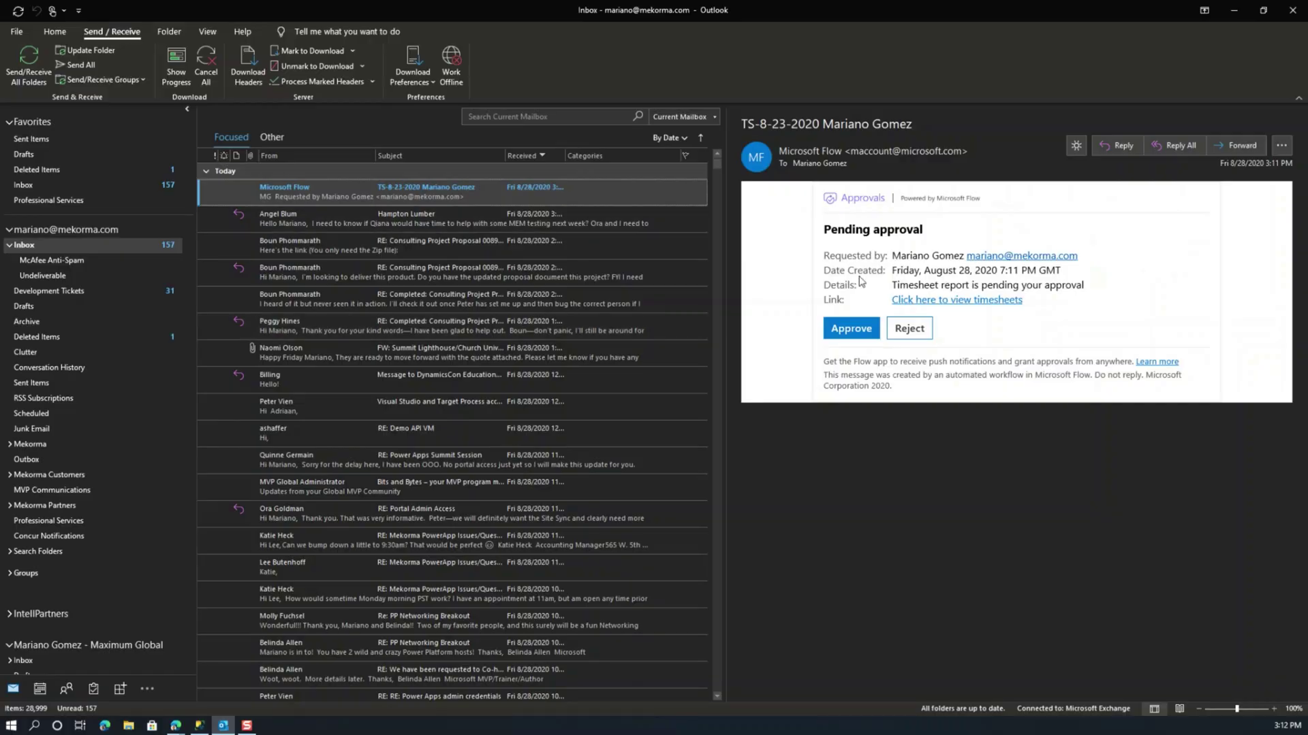
{"action": "left_click", "coordinate": [845, 332]}
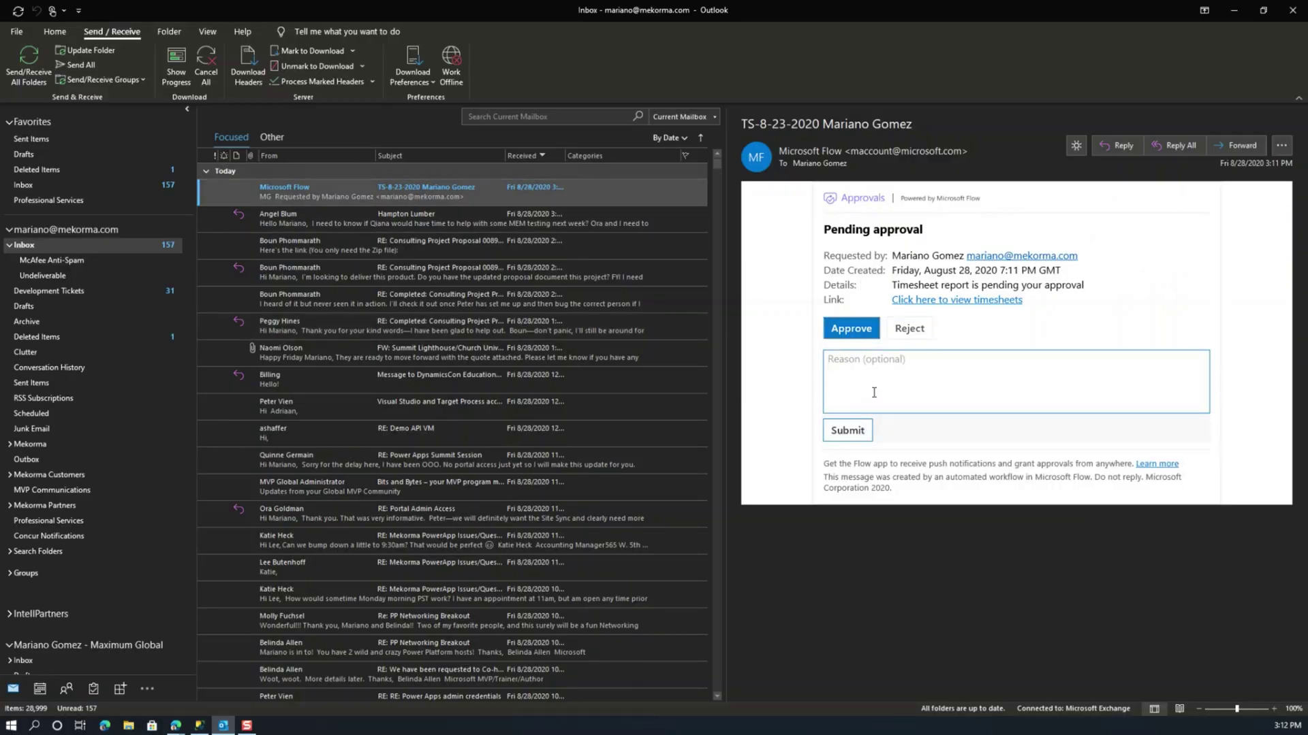
{"action": "left_click", "coordinate": [969, 300]}
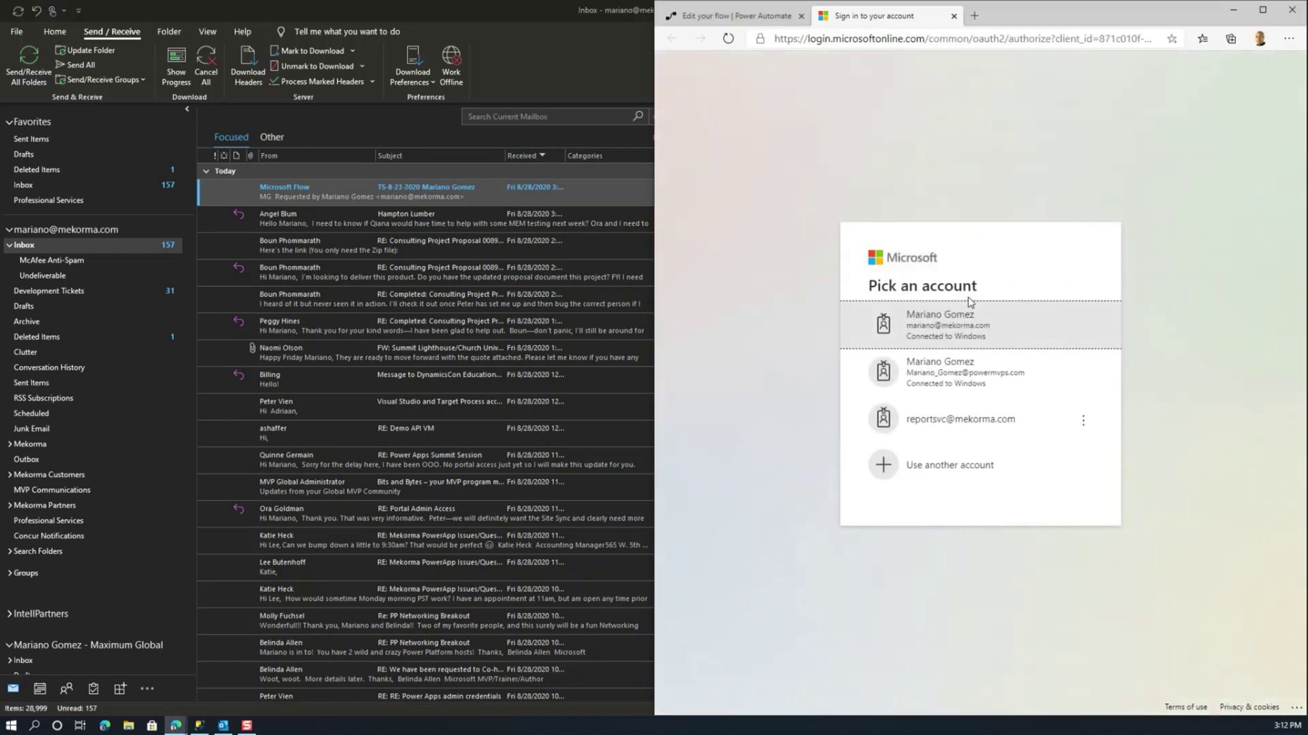
Step: Sign in to the Power BI Timesheet report and filter the Approver slicer to one approver
{"action": "left_click", "coordinate": [968, 322]}
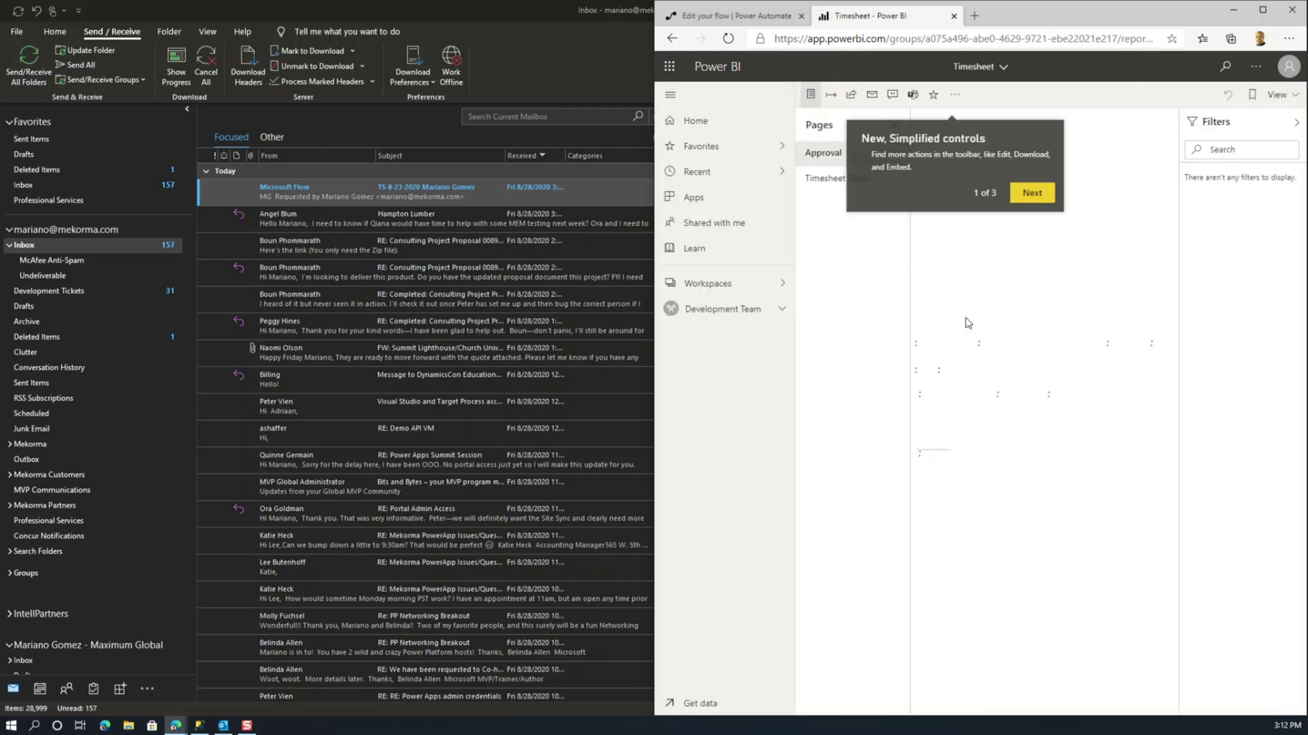
{"action": "left_click", "coordinate": [1029, 199]}
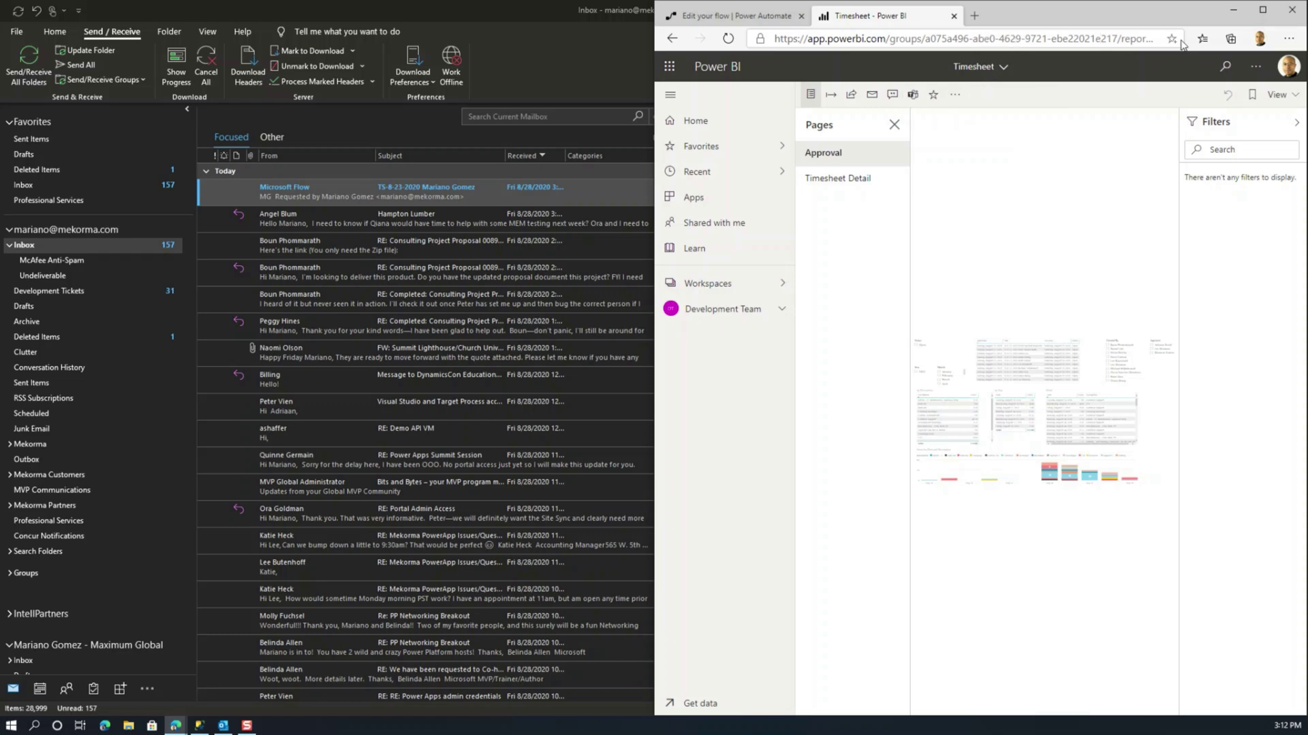
{"action": "left_click", "coordinate": [1263, 10]}
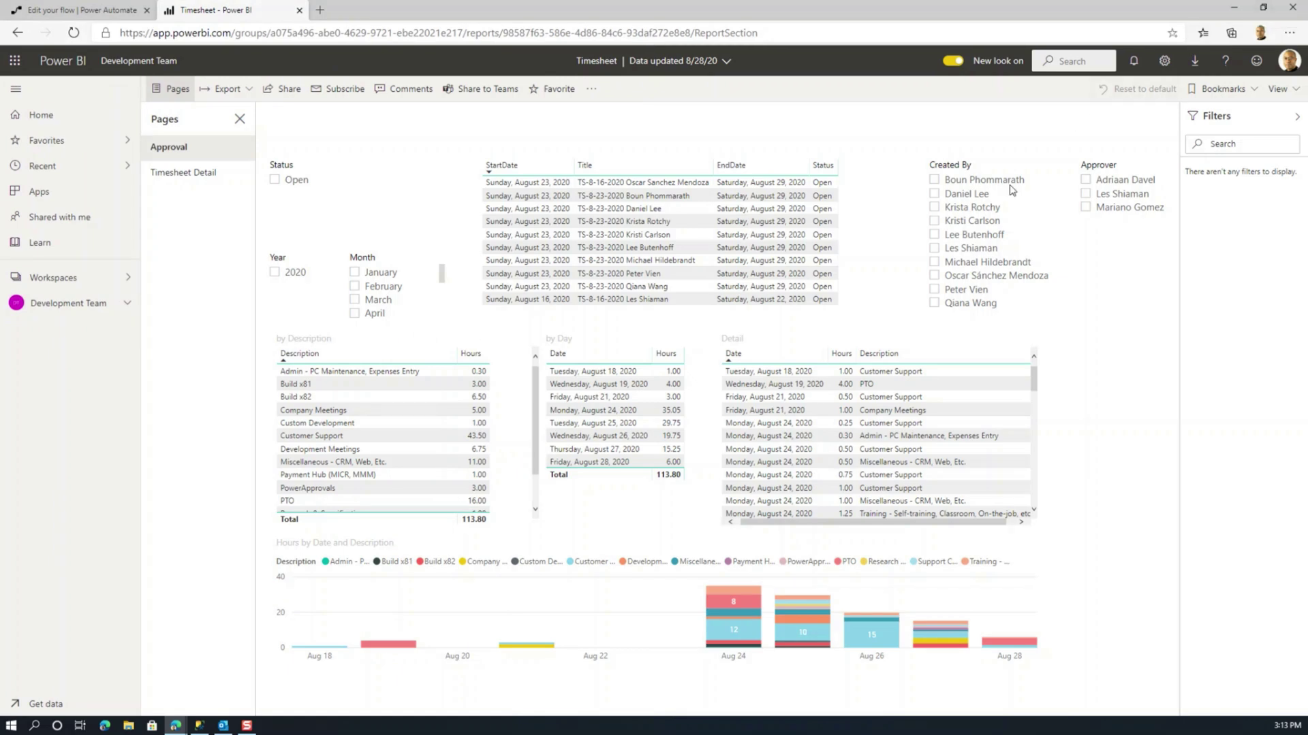
{"action": "left_click", "coordinate": [1088, 211]}
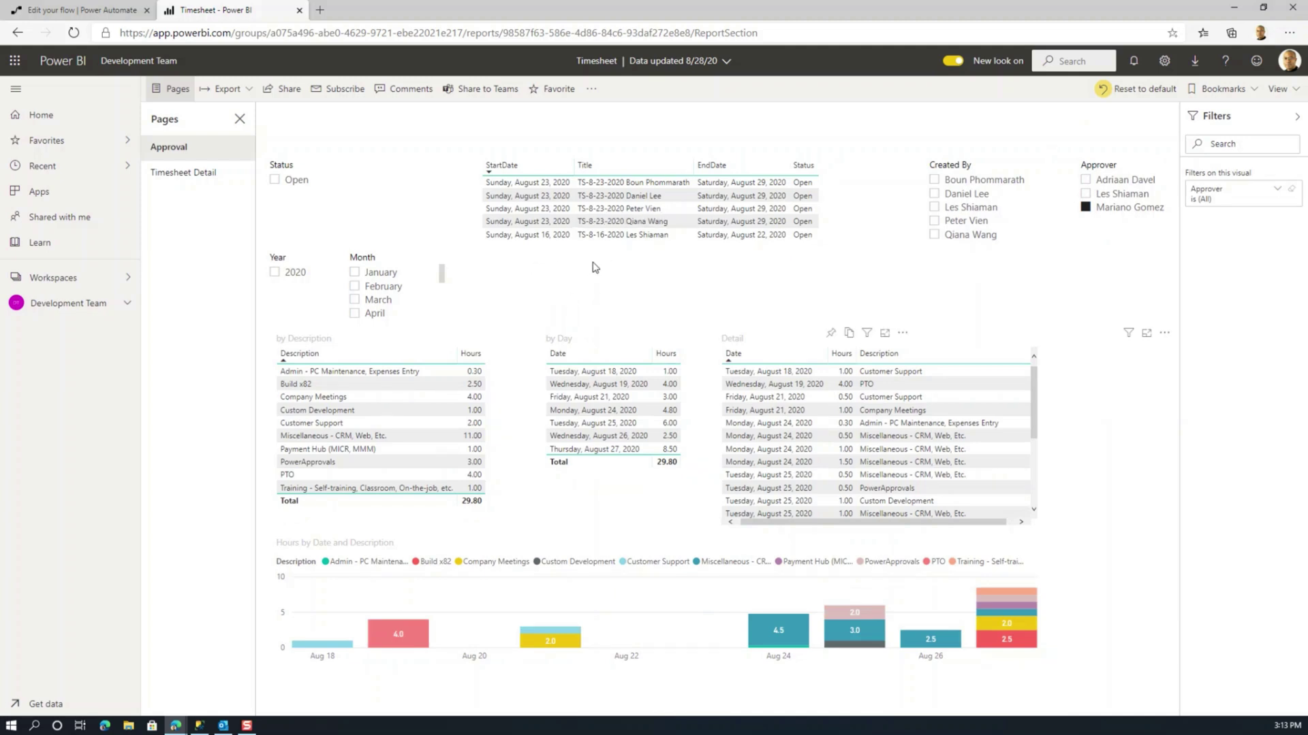
{"action": "left_click", "coordinate": [1263, 8]}
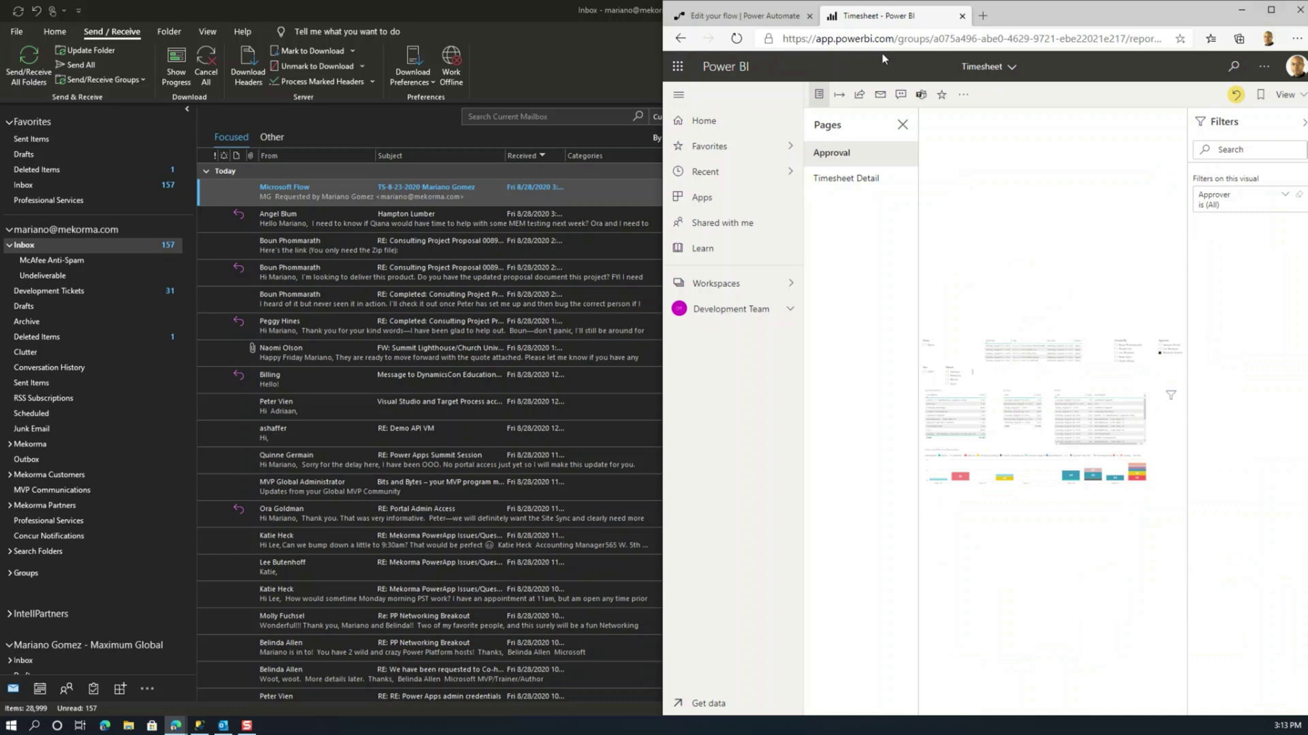
Step: Approve the TS-8-23-2020 timesheet from the Outlook approval email card
{"action": "left_click", "coordinate": [749, 15]}
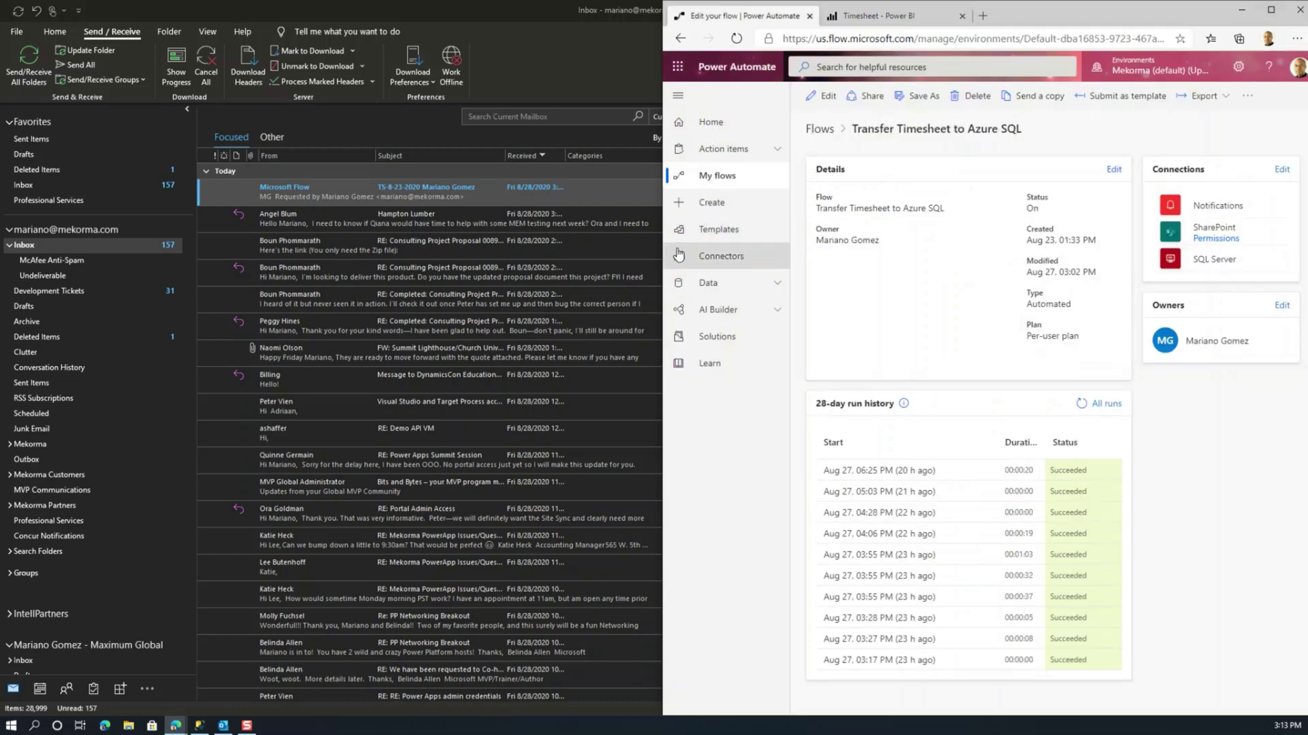
{"action": "left_click", "coordinate": [423, 192]}
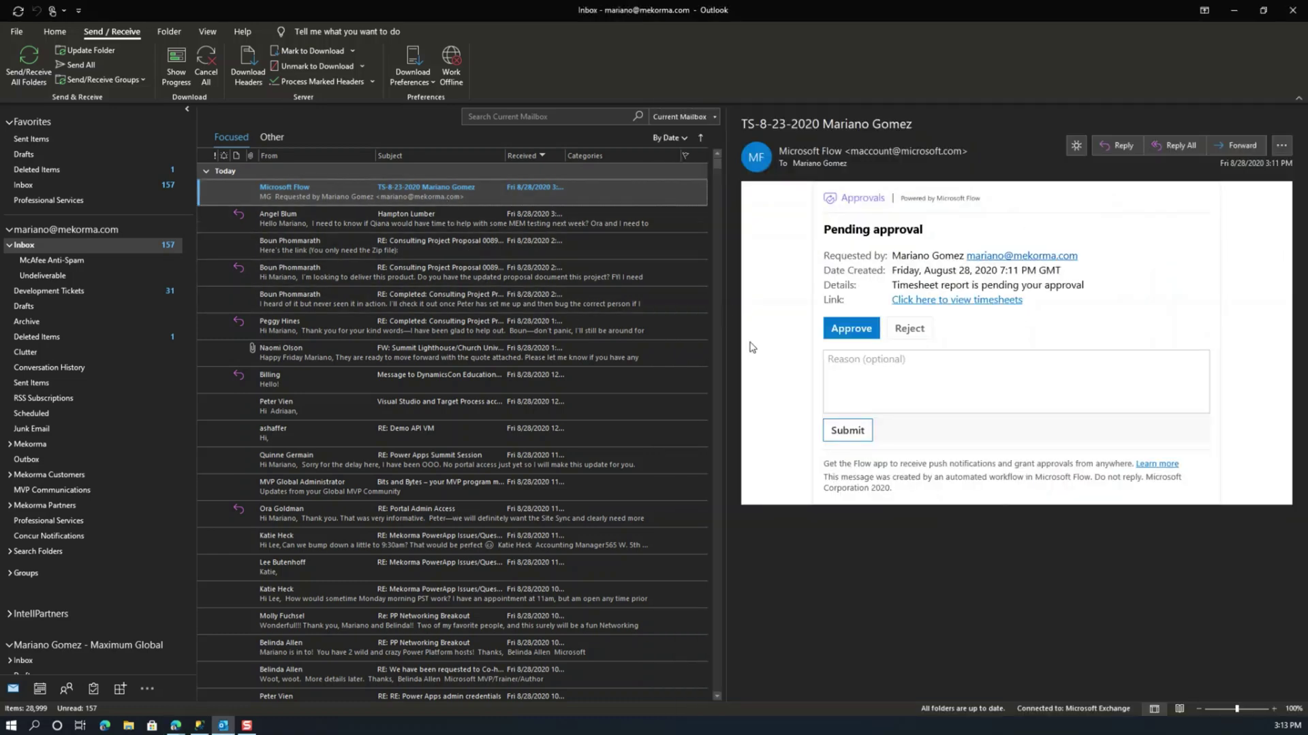
{"action": "left_click", "coordinate": [849, 329]}
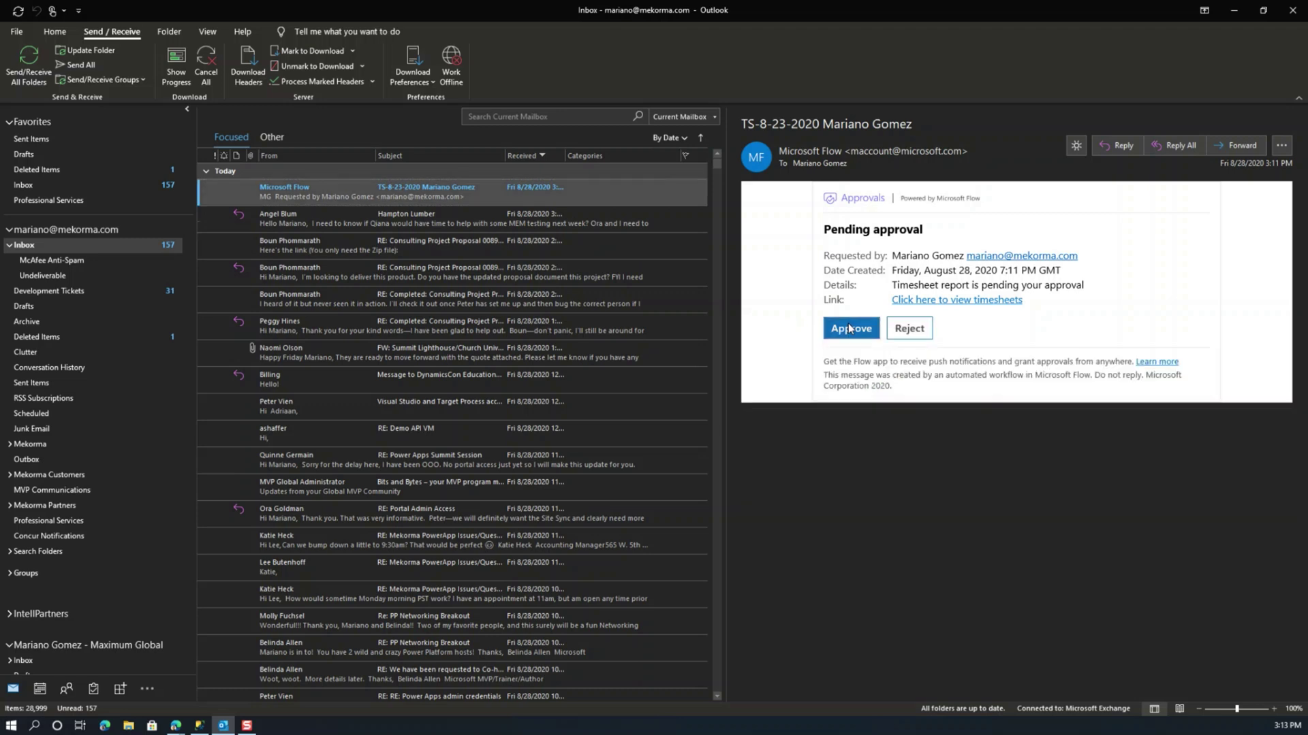
{"action": "left_click", "coordinate": [848, 329]}
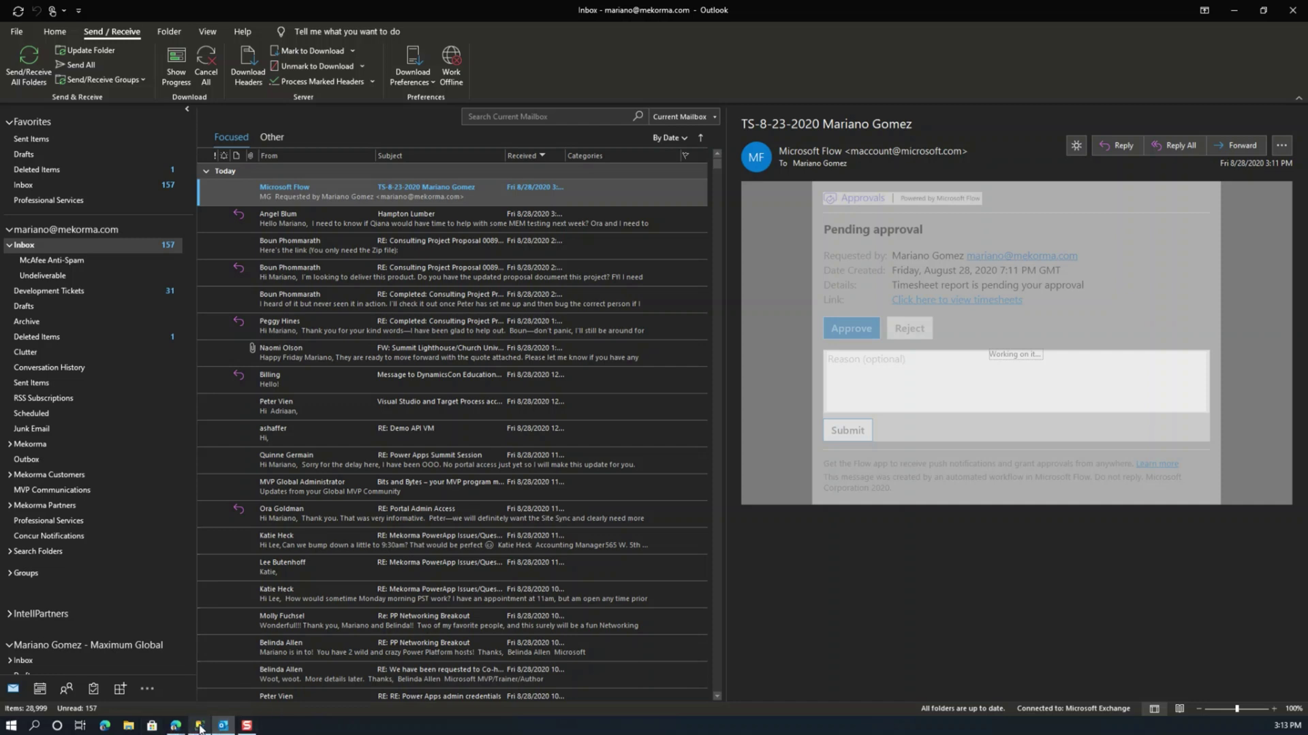
{"action": "mouse_move", "coordinate": [199, 727]}
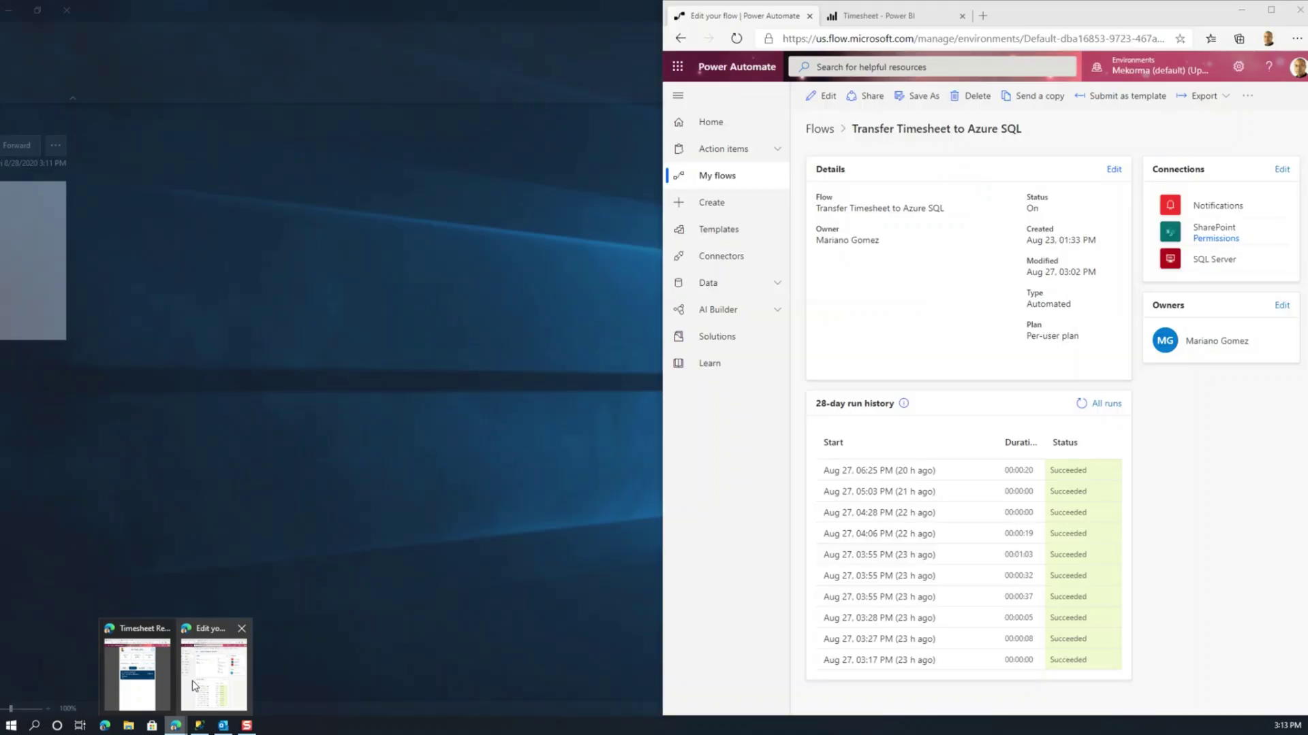
{"action": "left_click", "coordinate": [193, 683]}
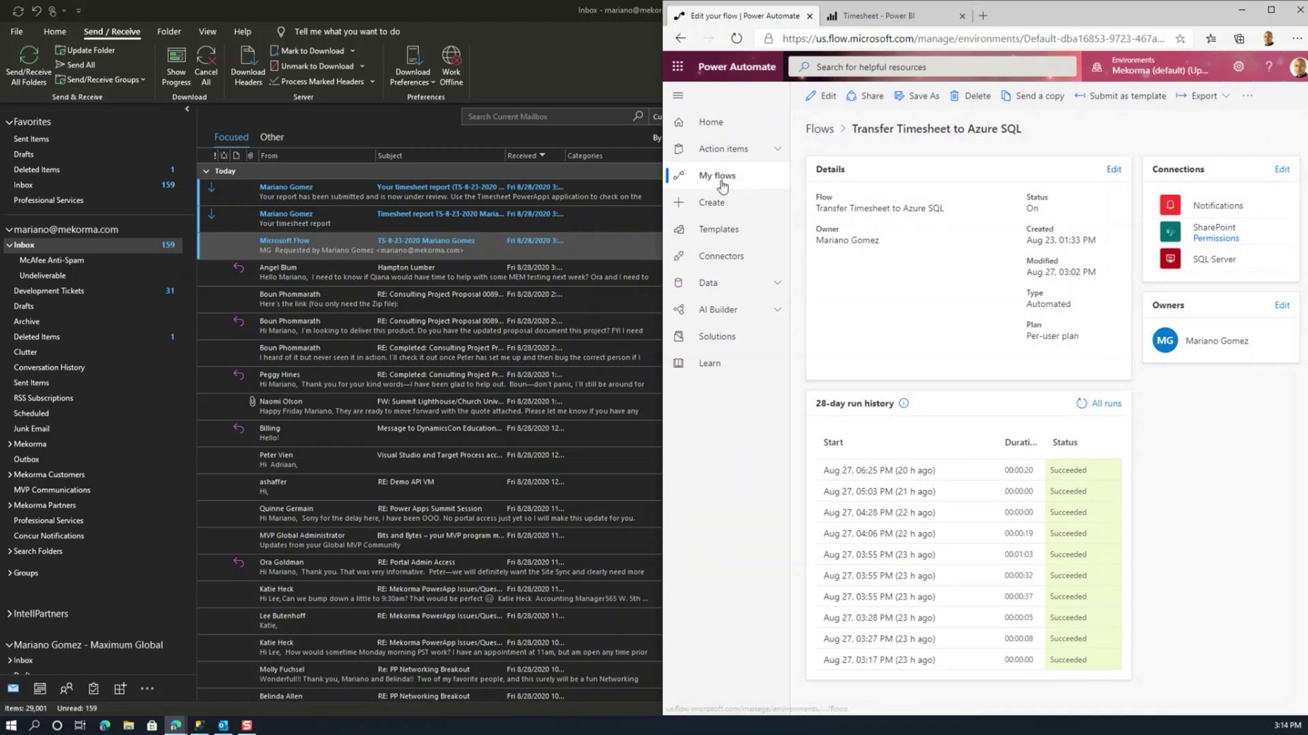
Step: Refresh run history, open the latest run, and expand its trigger and Condition cards
{"action": "left_click", "coordinate": [1082, 403]}
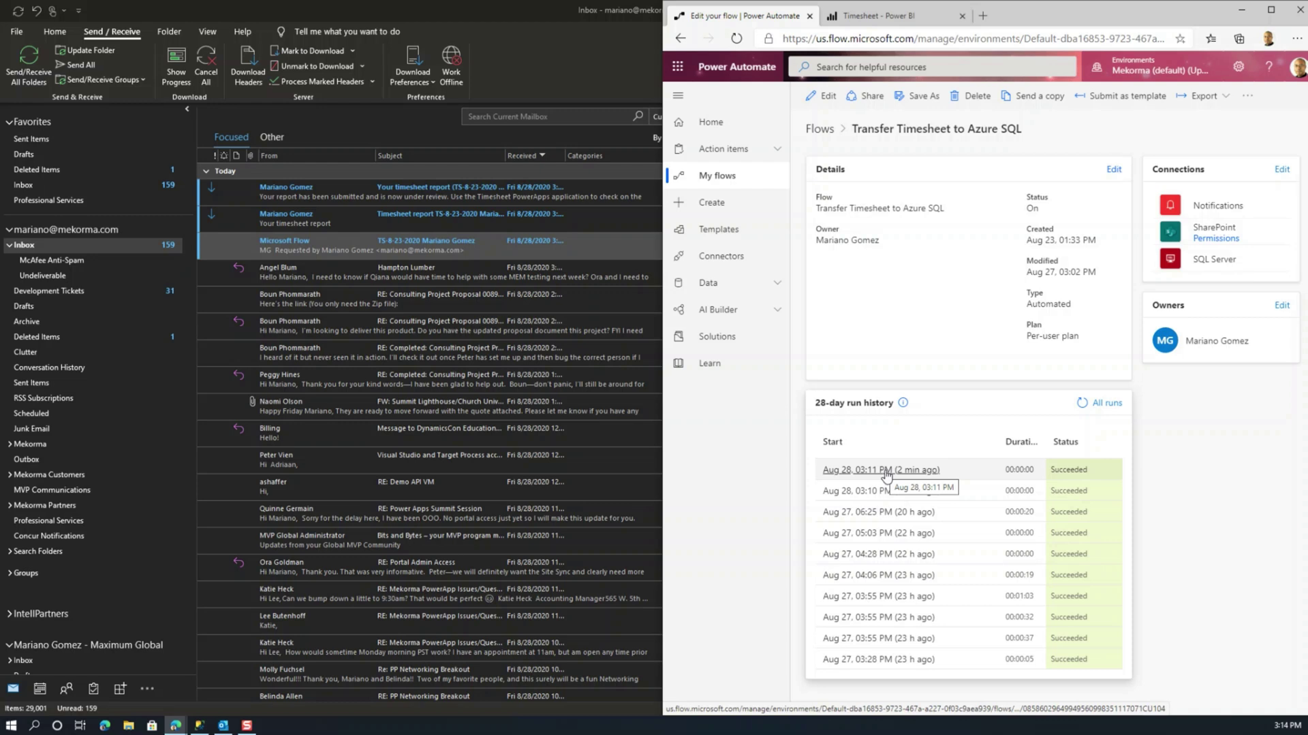
{"action": "left_click", "coordinate": [847, 471]}
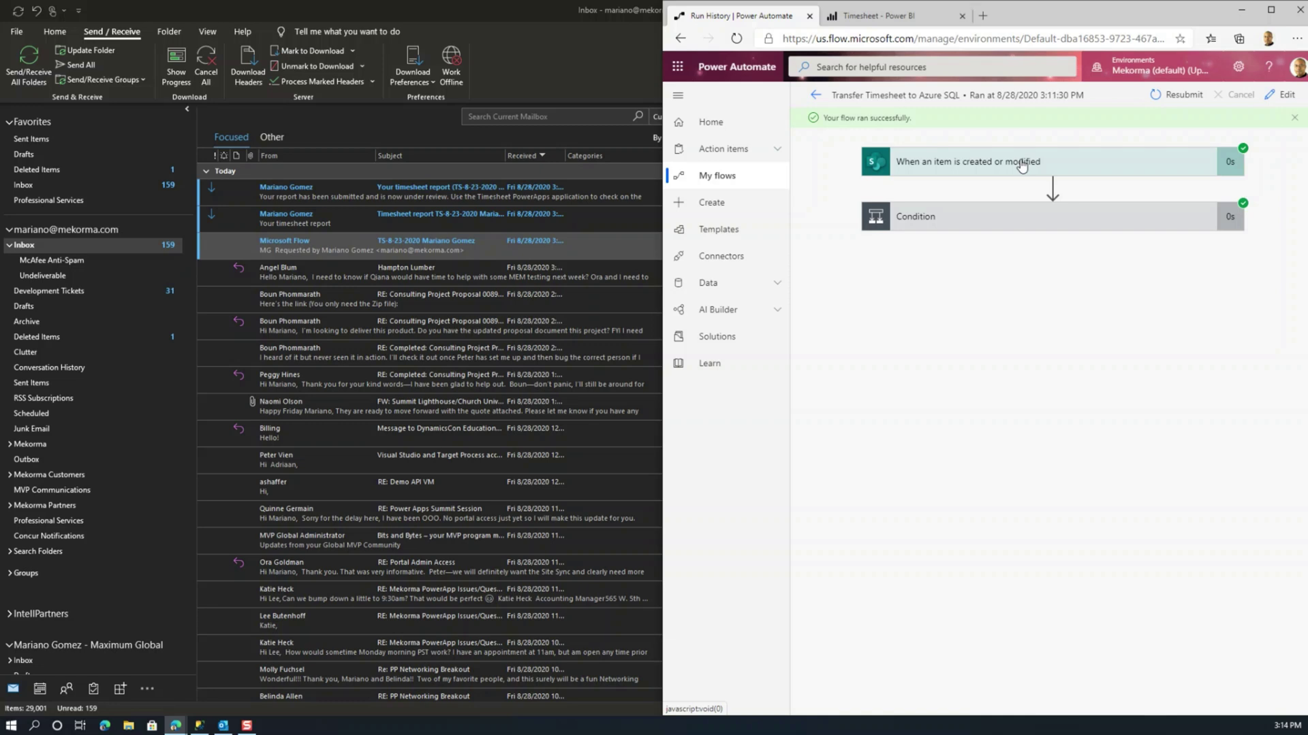
{"action": "left_click", "coordinate": [1021, 166]}
{"action": "left_click", "coordinate": [1012, 460]}
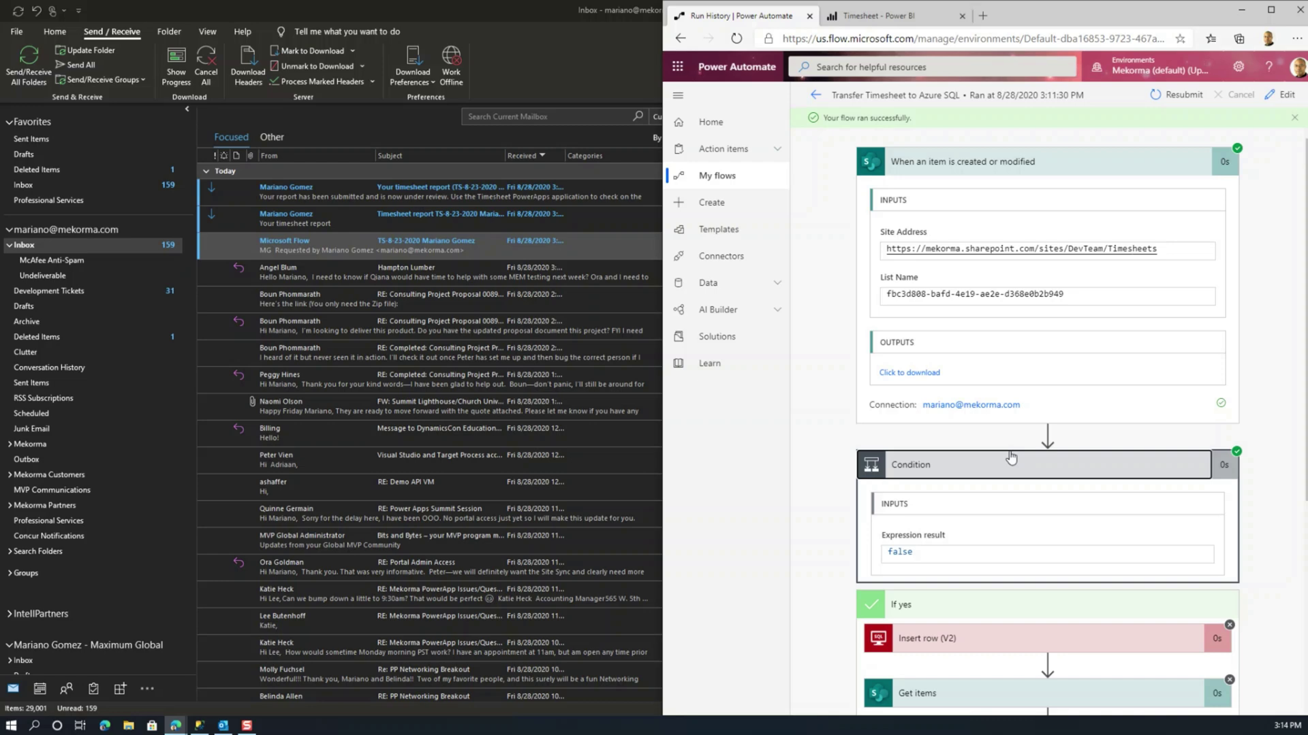
{"action": "left_click", "coordinate": [201, 726]}
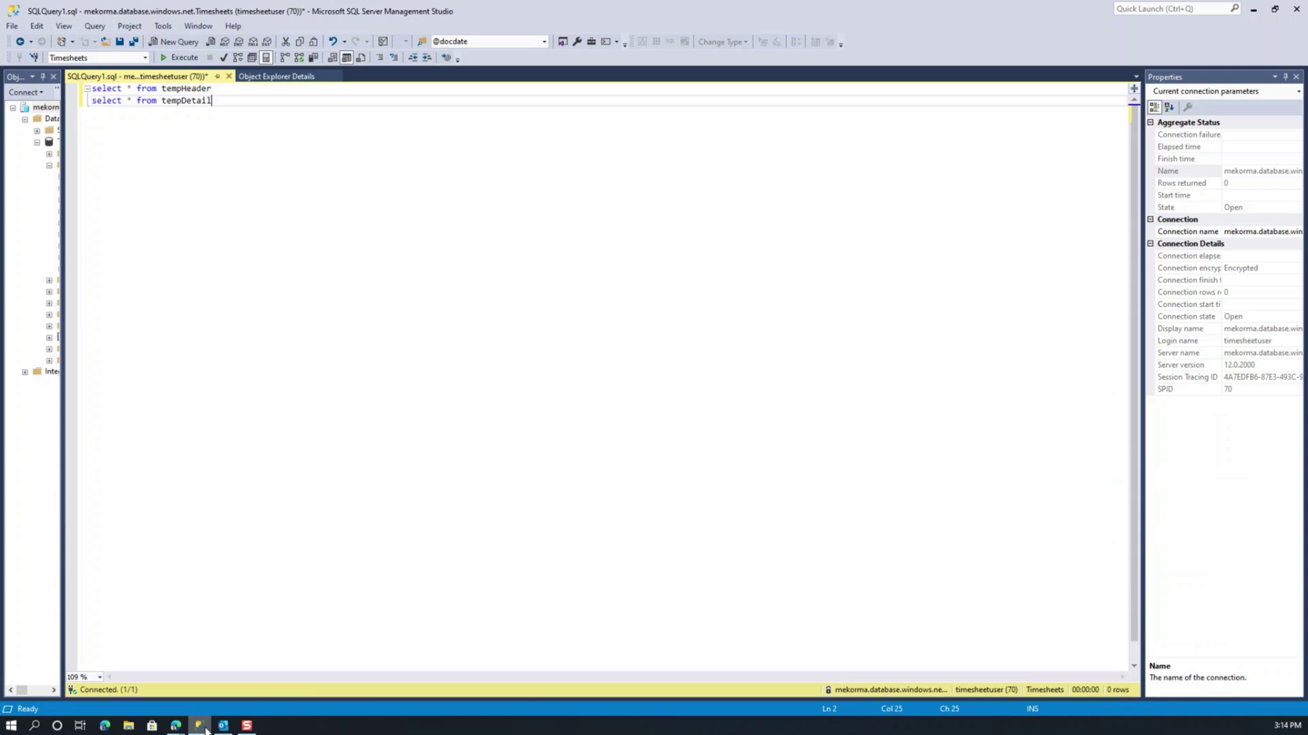
Step: Execute the select queries on tempHeader and tempDetail in SSMS
{"action": "left_click", "coordinate": [167, 57]}
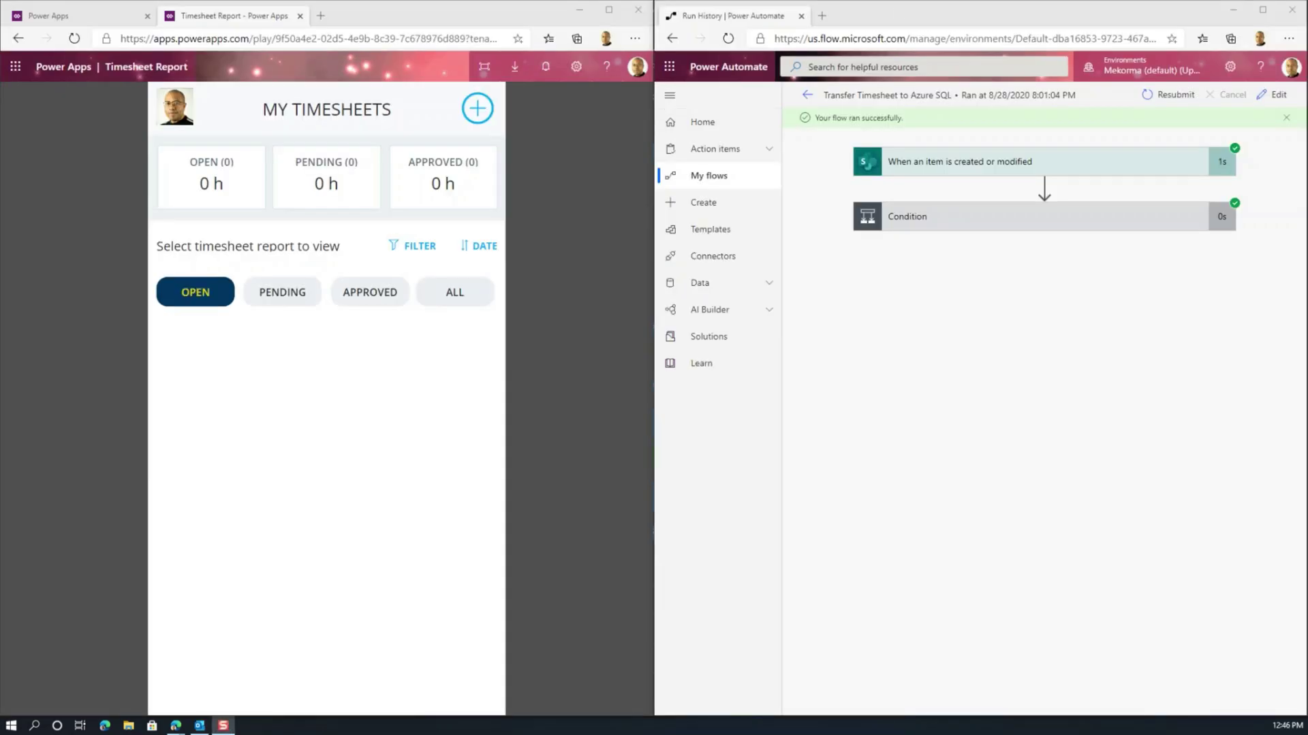
{"action": "left_click_drag", "start_coordinate": [927, 14], "coordinate": [926, 1]}
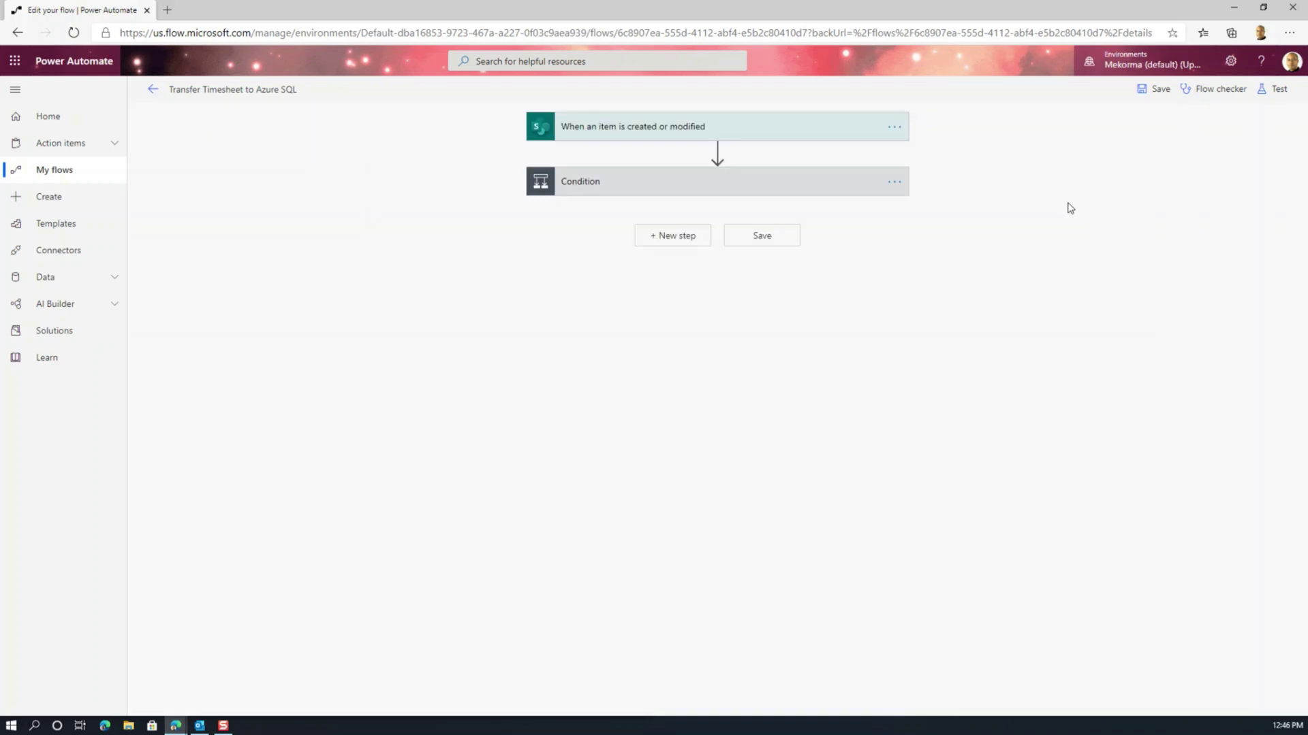
Step: Expand the SharePoint trigger's site and list settings and the Status equals Approved Condition
{"action": "left_click", "coordinate": [701, 128]}
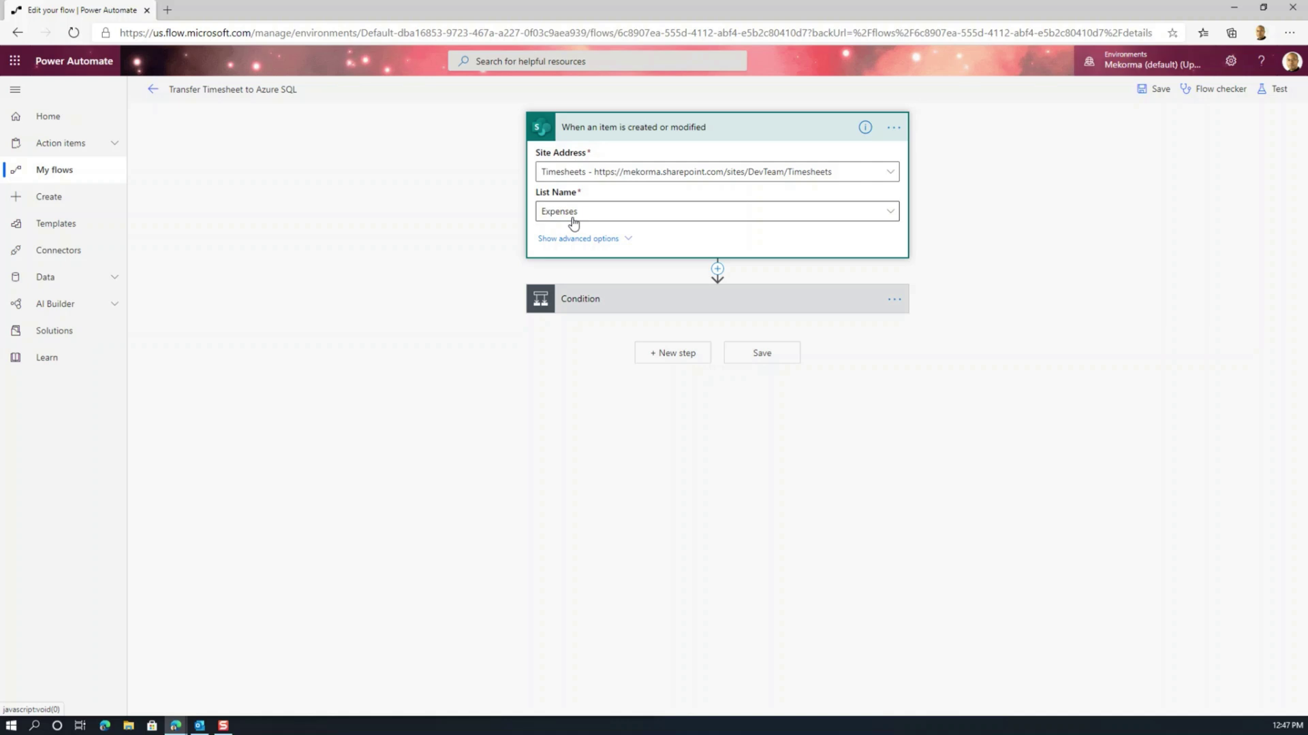
{"action": "left_click", "coordinate": [657, 302]}
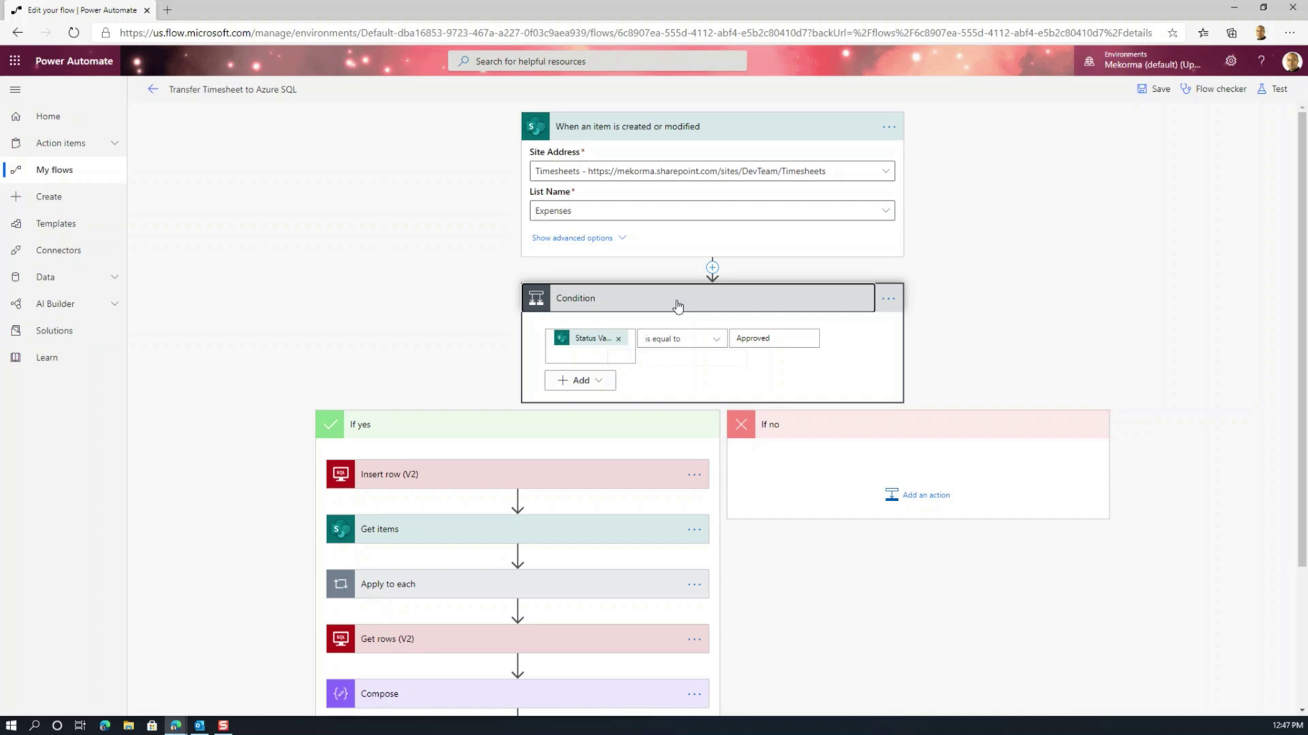
{"action": "mouse_move", "coordinate": [606, 344]}
{"action": "scroll", "coordinate": [692, 263], "scroll_direction": "down", "scroll_amount": 3}
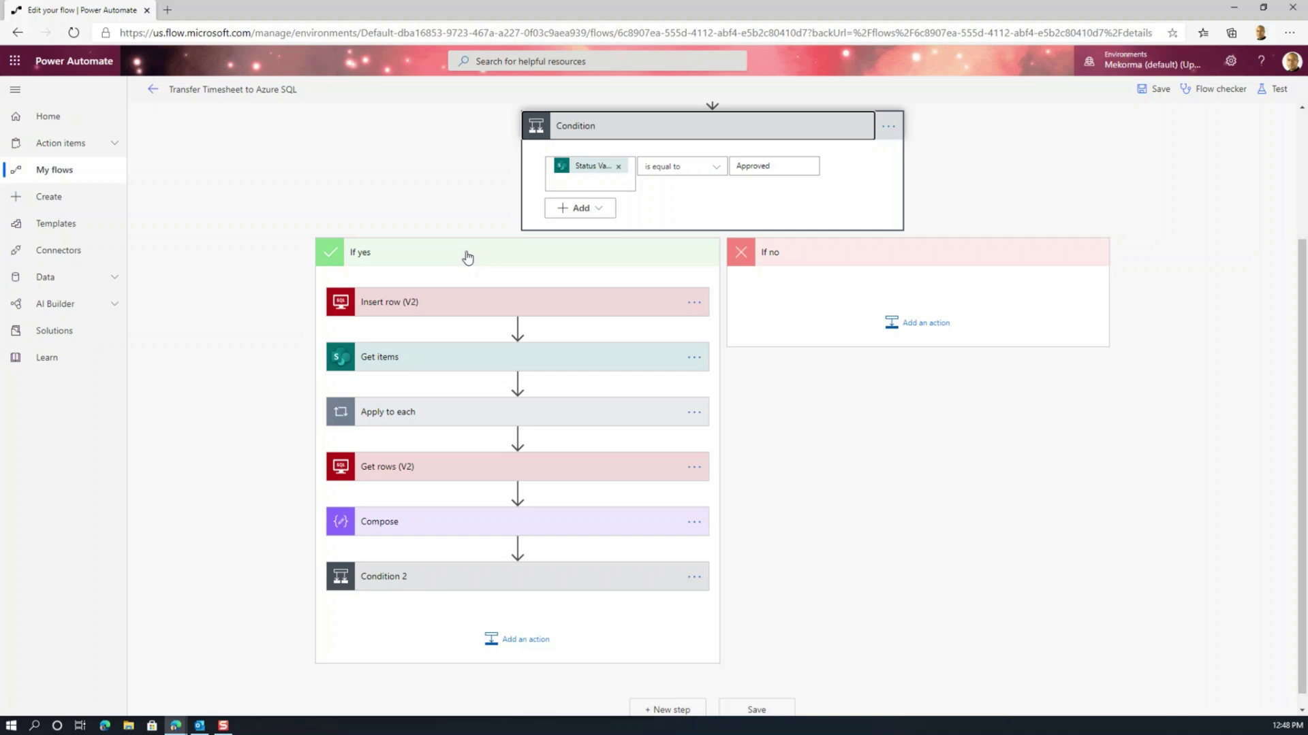
Step: Expand the Insert row (V2) tempHeader action, scroll its fields, and open the ApproverName substring expression
{"action": "left_click", "coordinate": [457, 312]}
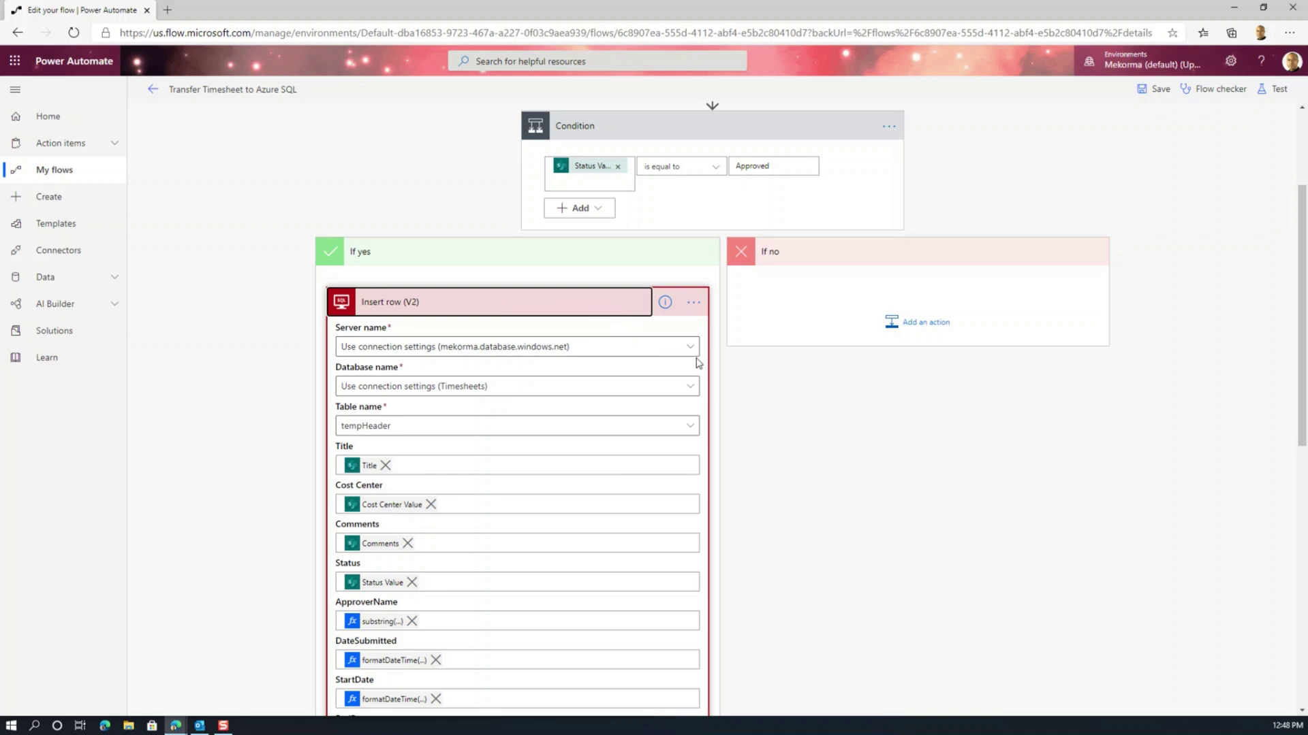
{"action": "left_click", "coordinate": [694, 303]}
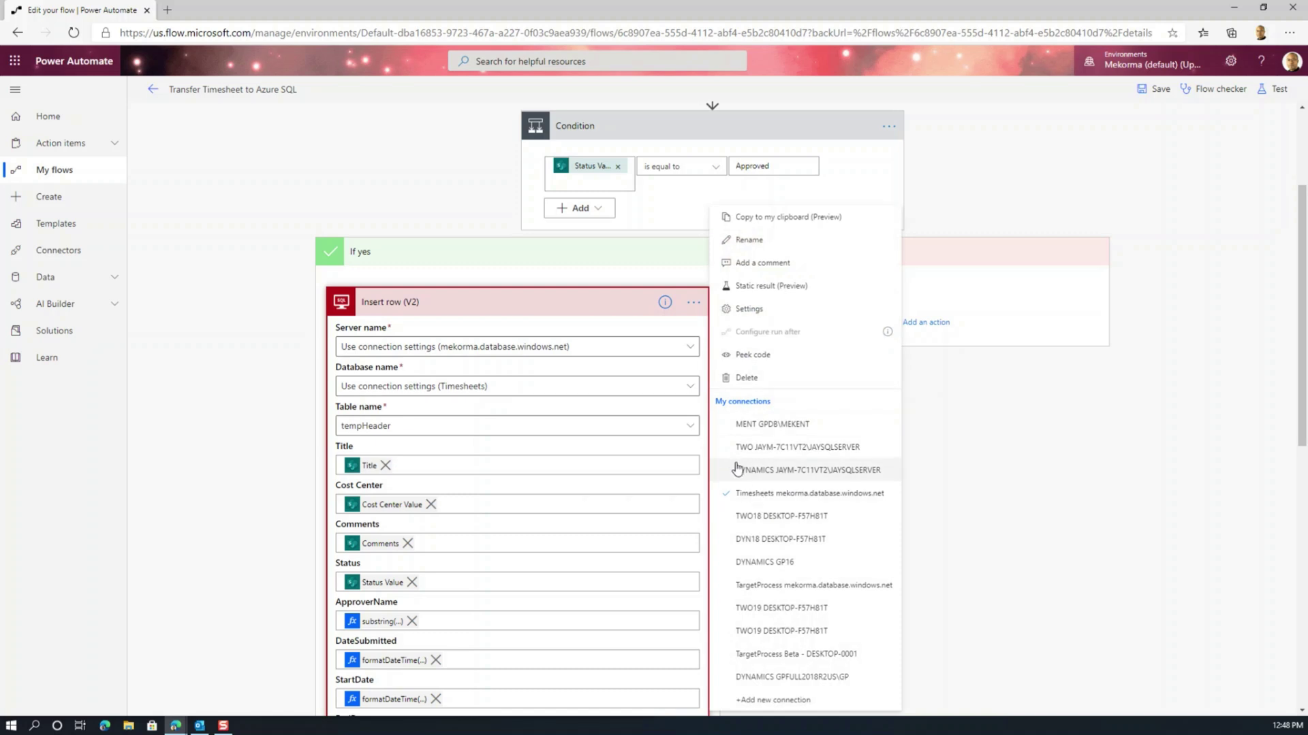
{"action": "left_click", "coordinate": [610, 302]}
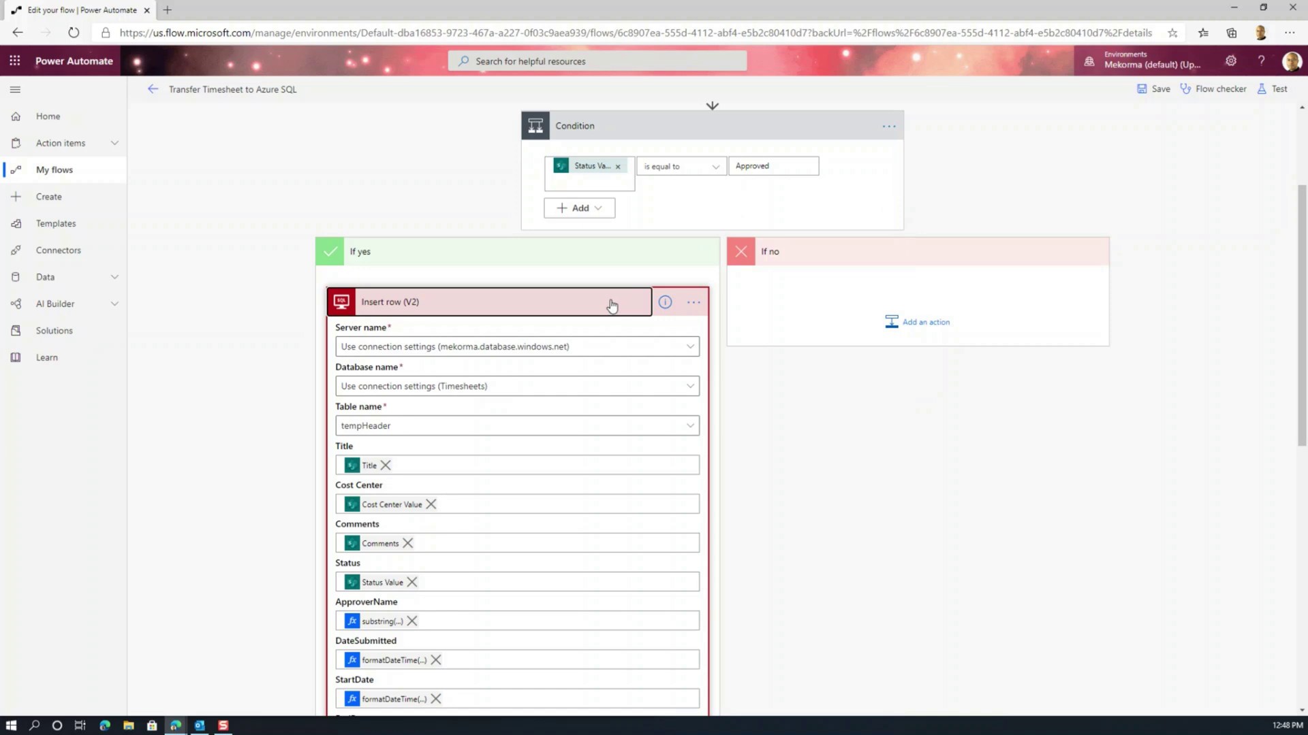
{"action": "left_click", "coordinate": [610, 313]}
{"action": "scroll", "coordinate": [1283, 215], "scroll_direction": "down", "scroll_amount": 2}
{"action": "scroll", "coordinate": [1232, 340], "scroll_direction": "down", "scroll_amount": 2}
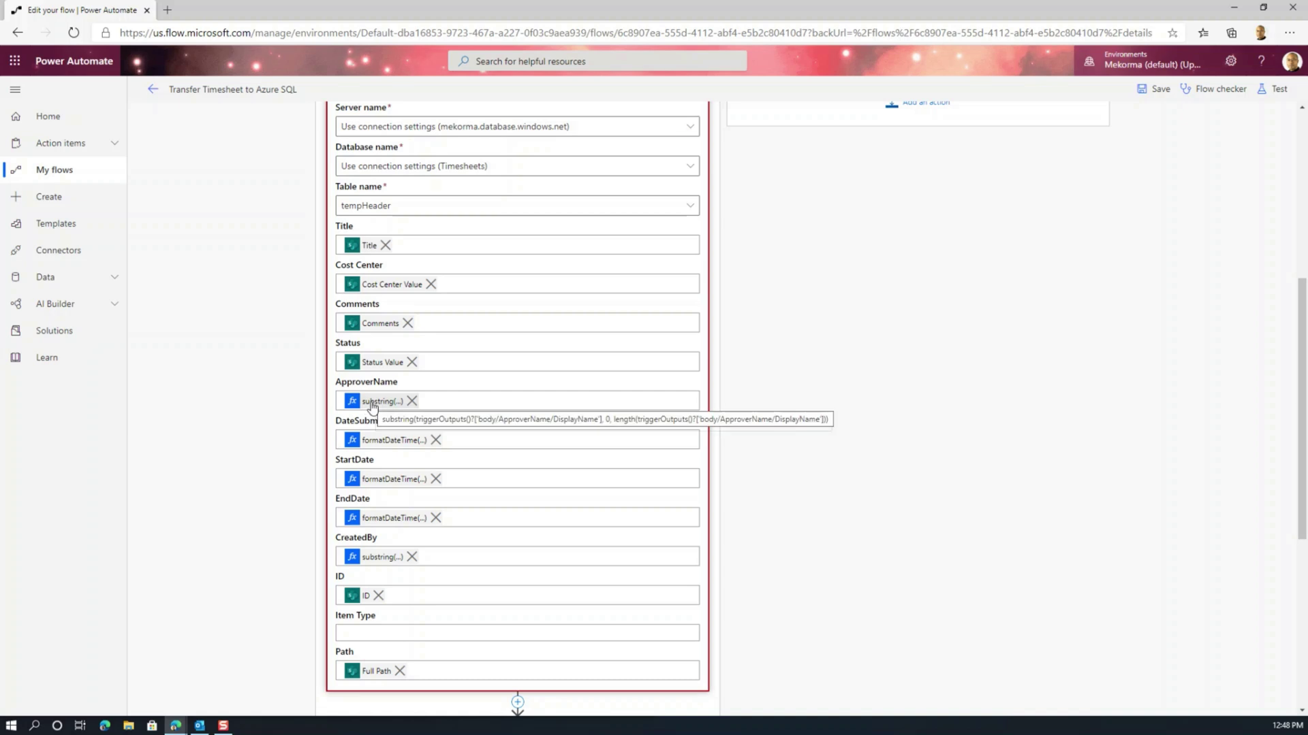
{"action": "left_click", "coordinate": [372, 402]}
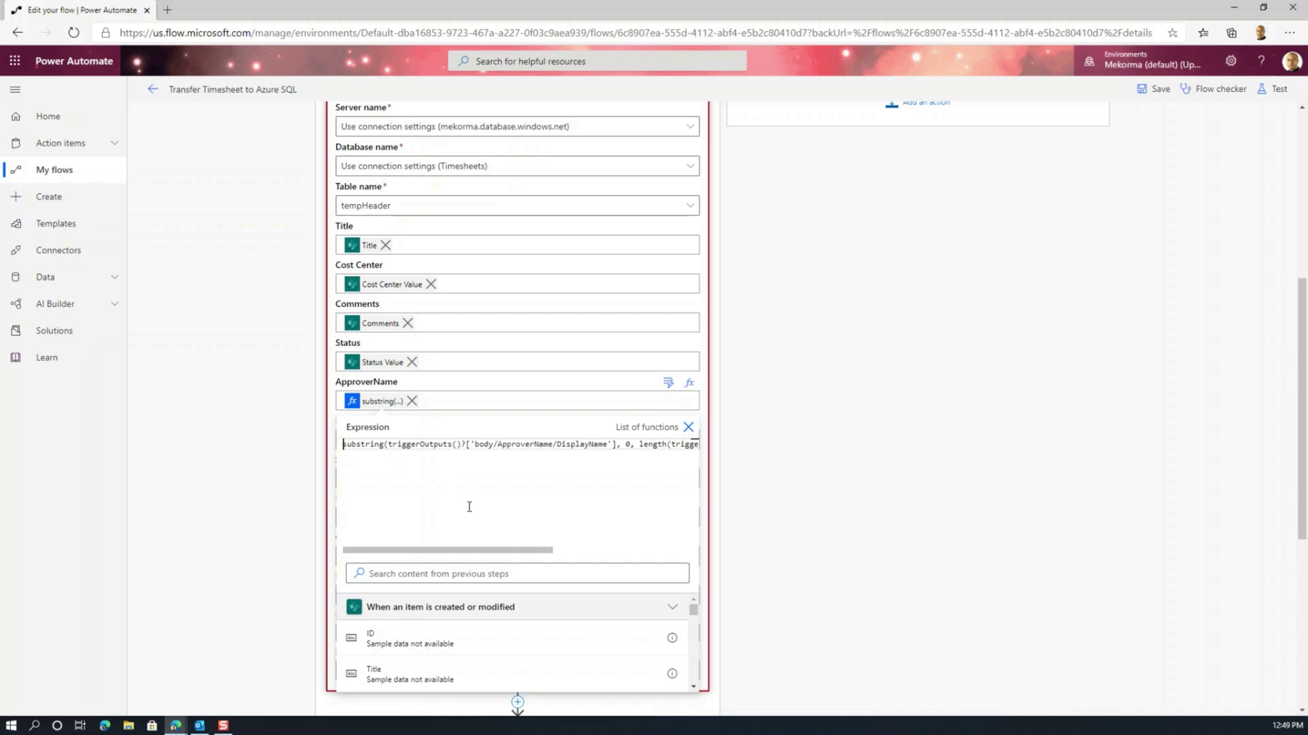
Step: Read through the full ApproverName substring expression, close it, and open the DateSubmitted expression
{"action": "left_click_drag", "start_coordinate": [508, 555], "coordinate": [652, 529]}
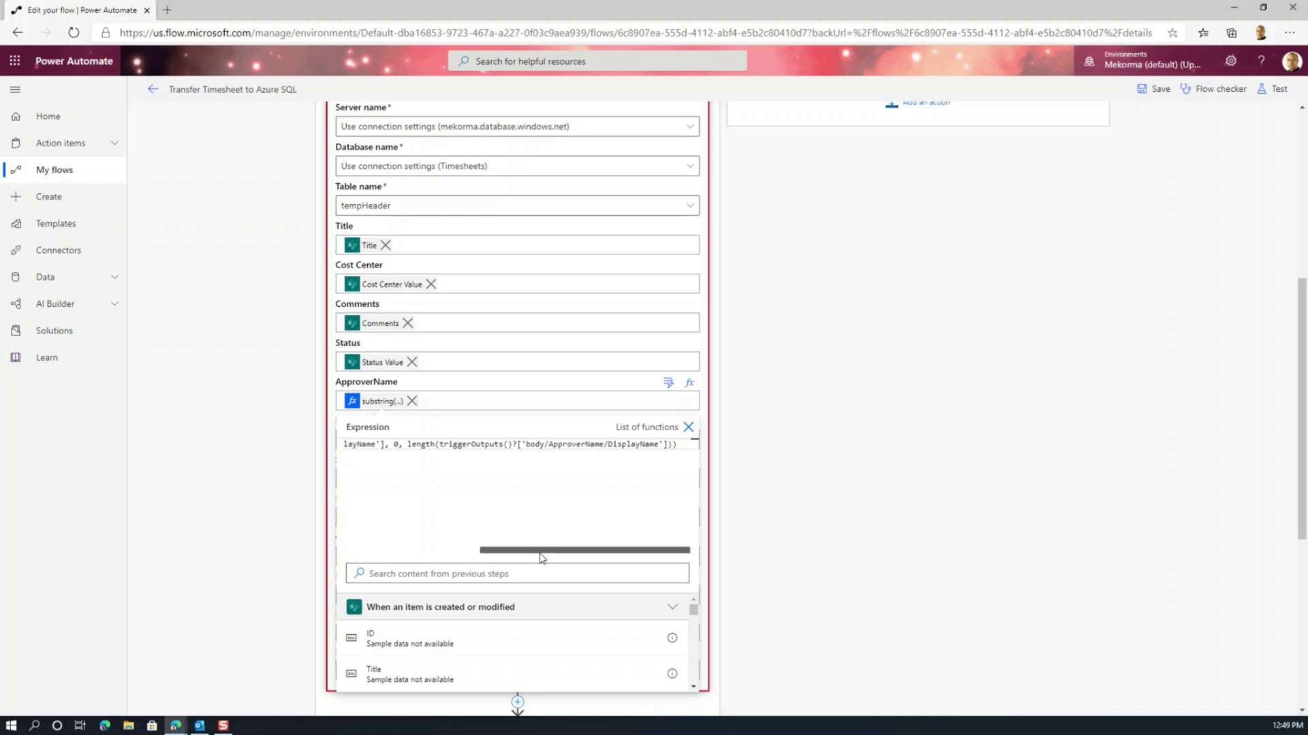
{"action": "left_click_drag", "start_coordinate": [543, 557], "coordinate": [388, 565]}
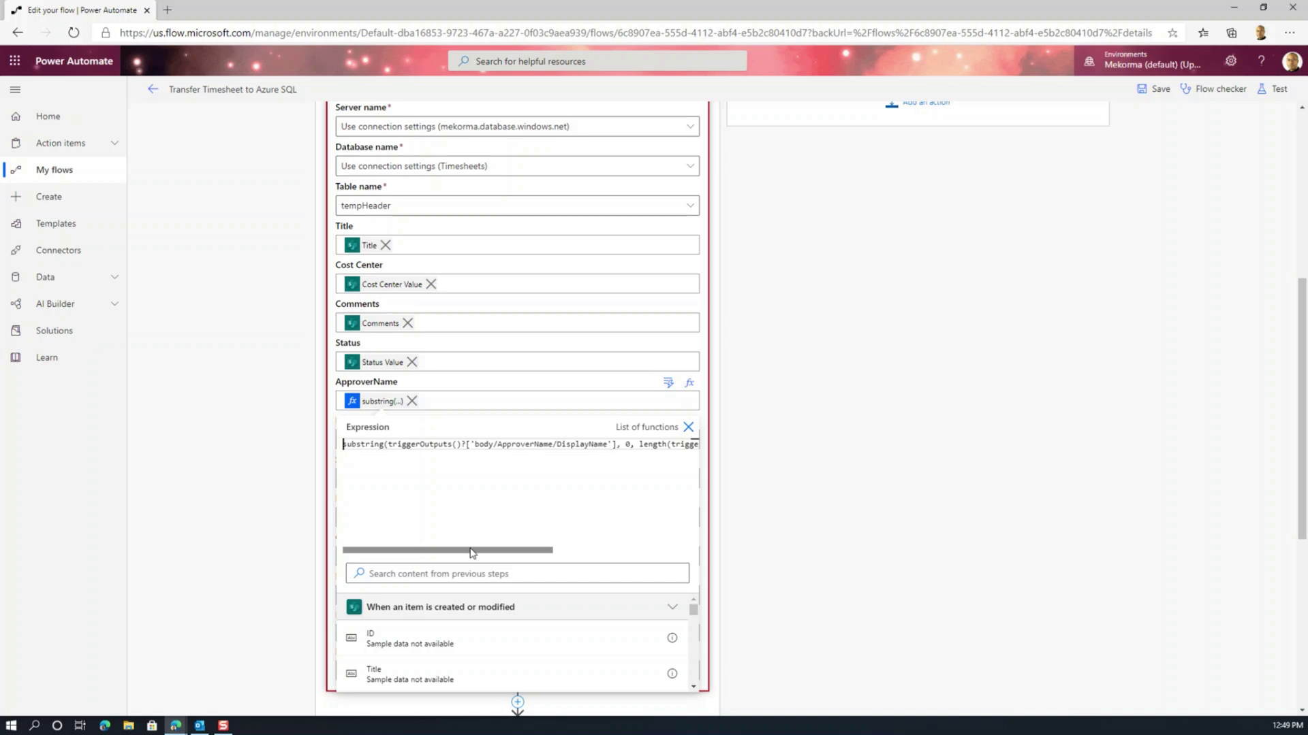
{"action": "left_click_drag", "start_coordinate": [473, 553], "coordinate": [443, 545]}
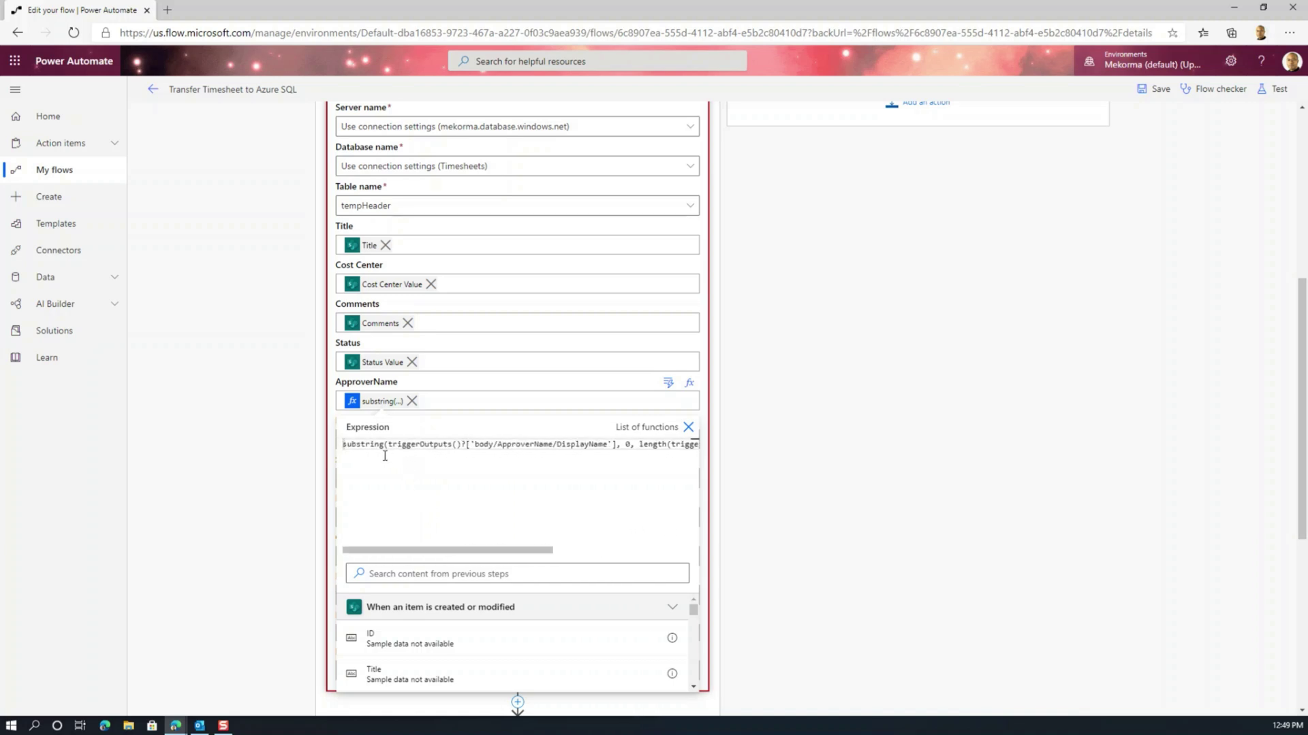
{"action": "scroll", "coordinate": [521, 499], "scroll_direction": "right", "scroll_amount": 1}
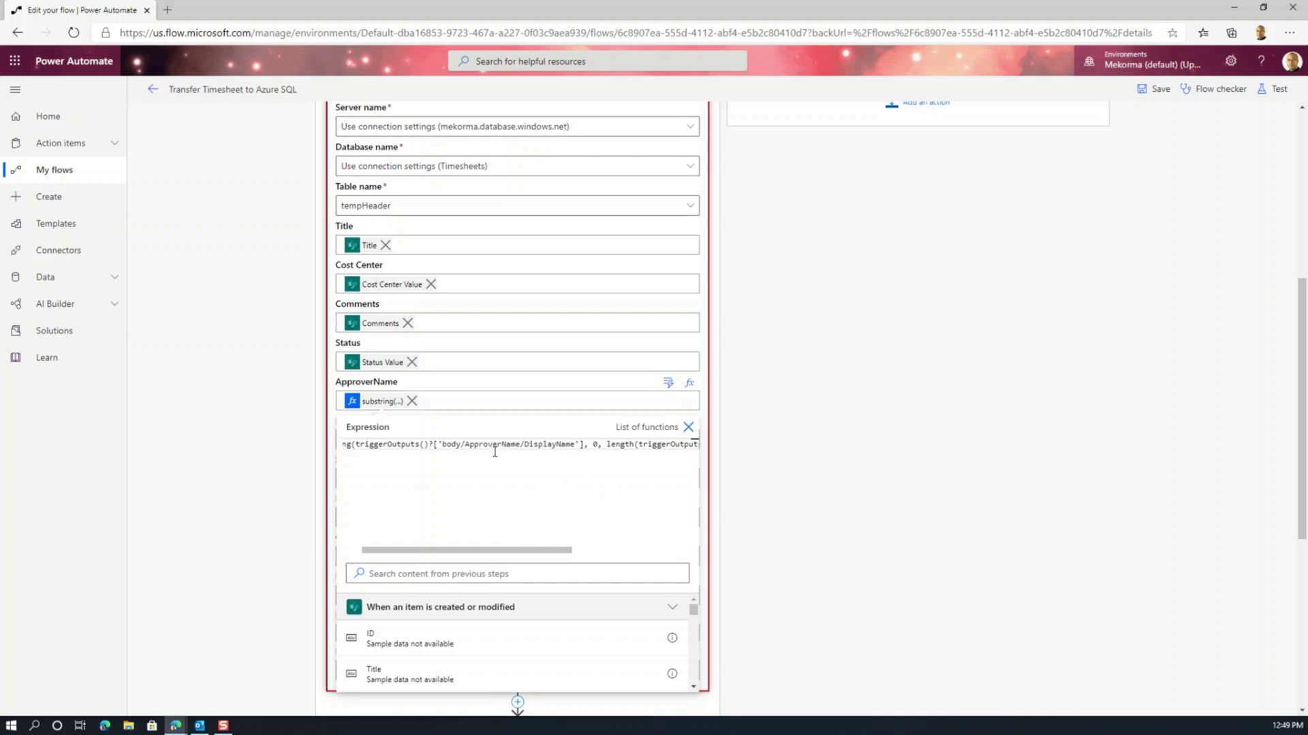
{"action": "left_click_drag", "start_coordinate": [546, 546], "coordinate": [600, 543]}
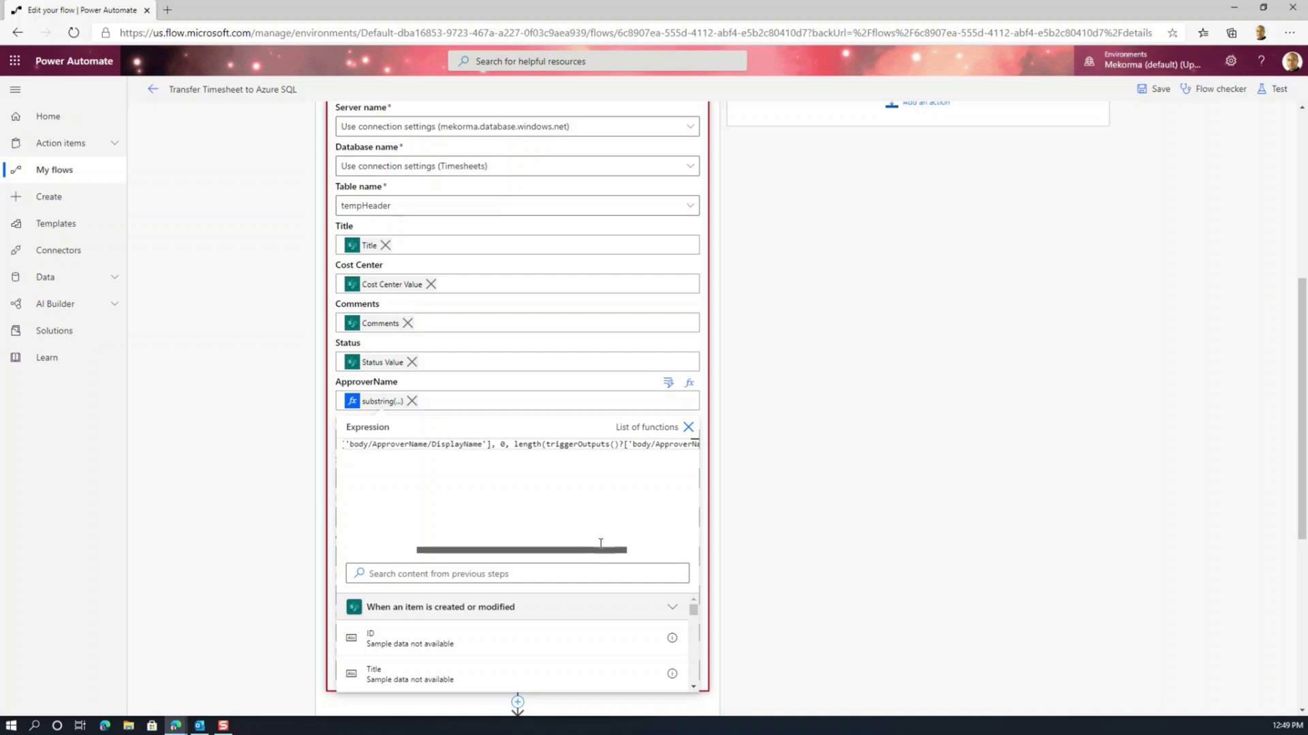
{"action": "left_click_drag", "start_coordinate": [600, 543], "coordinate": [503, 562]}
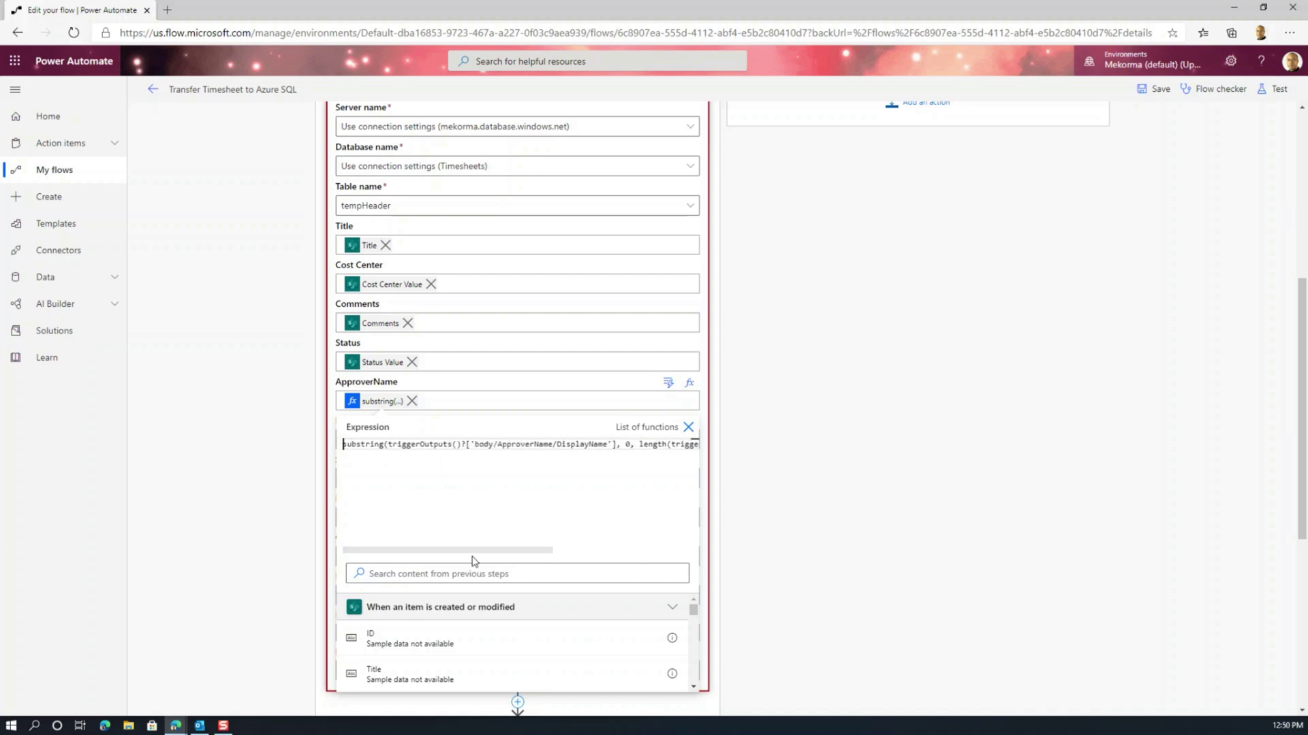
{"action": "left_click", "coordinate": [520, 402]}
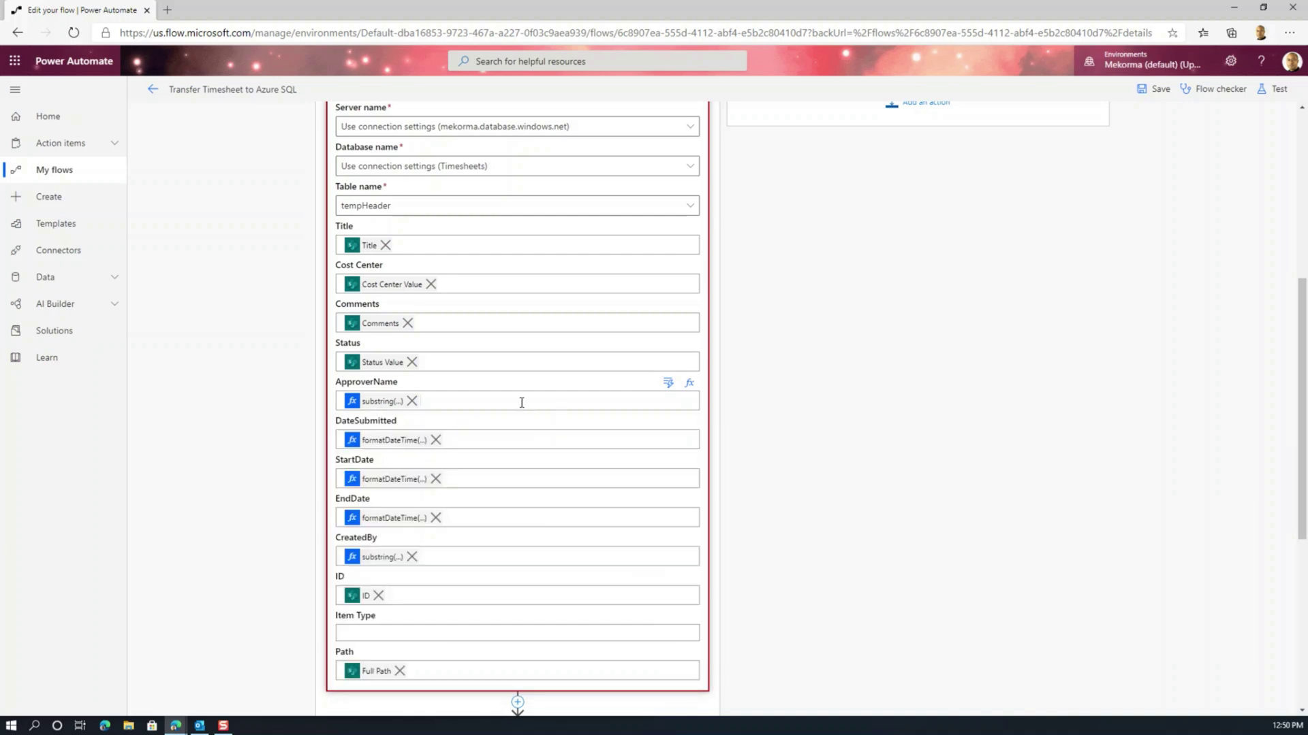
{"action": "left_click", "coordinate": [386, 441]}
Step: Review the DateSubmitted formatDateTime(..., 'yyyy-MM-dd') expression and close the Expression panel
{"action": "left_click", "coordinate": [388, 441]}
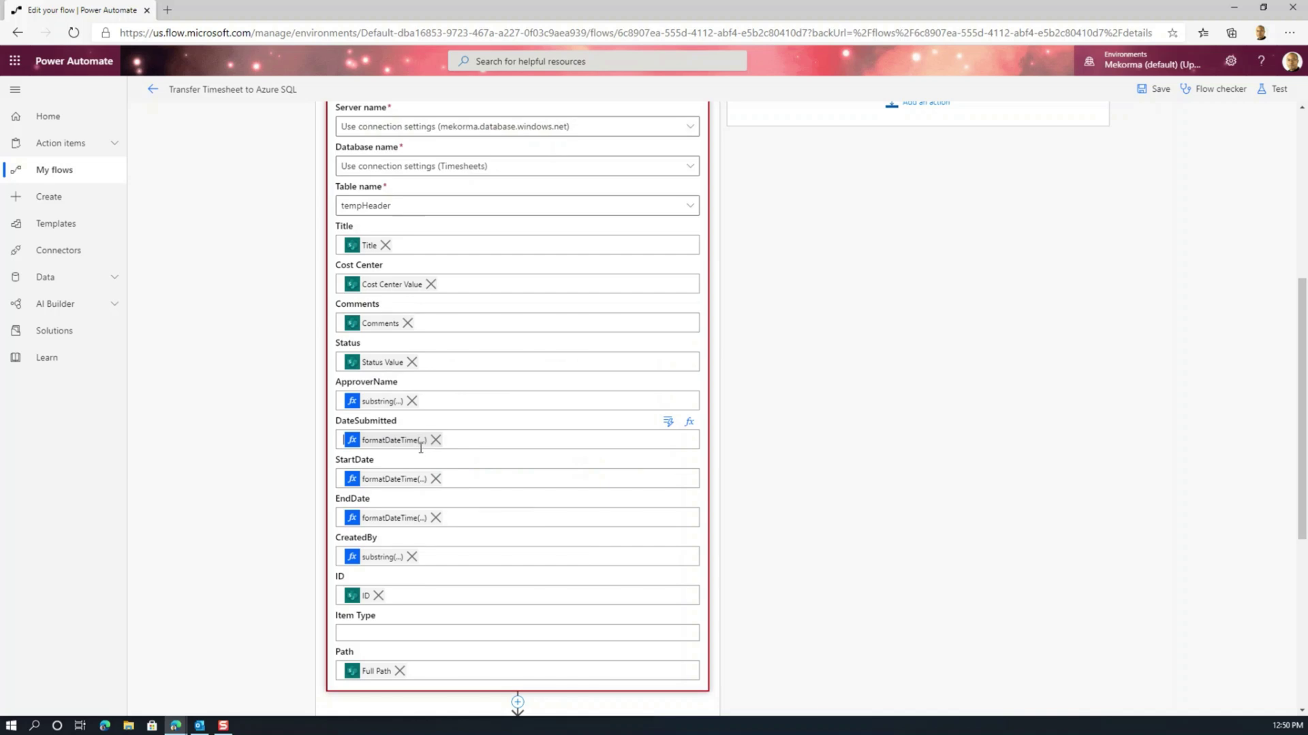
{"action": "left_click", "coordinate": [404, 444]}
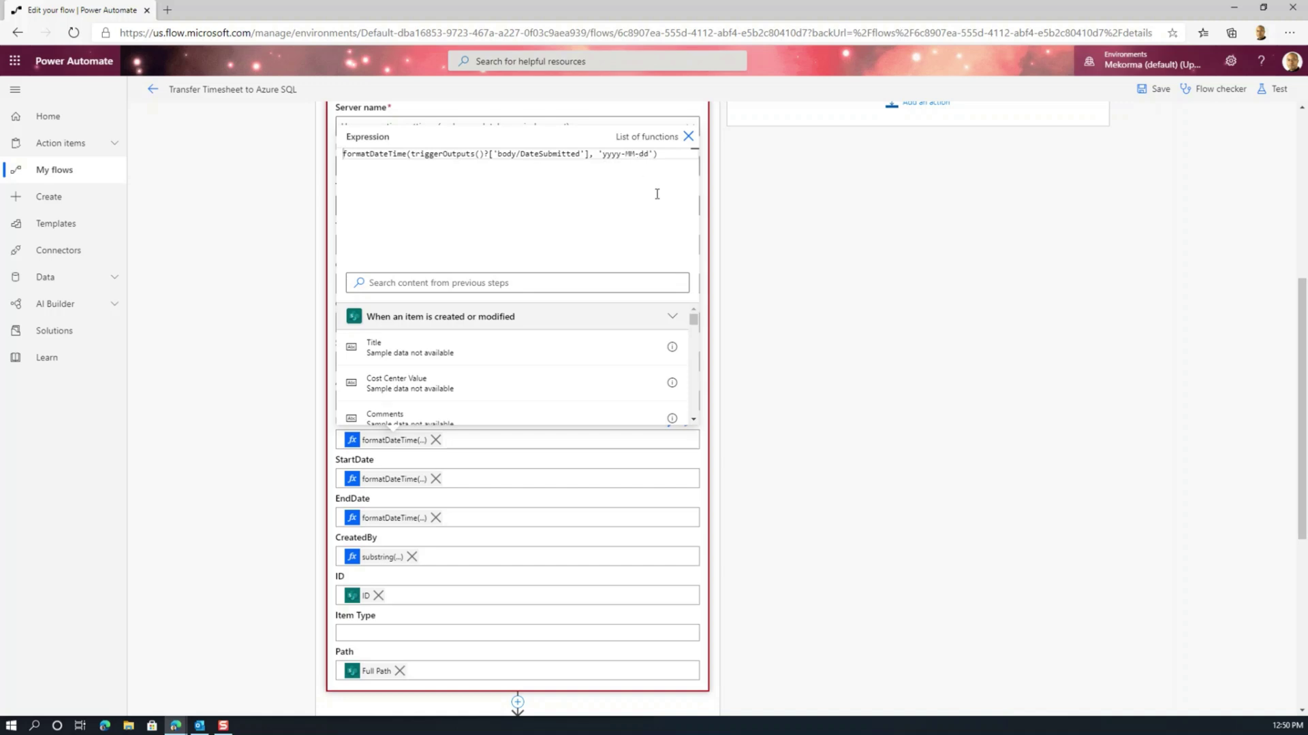
{"action": "left_click", "coordinate": [688, 138]}
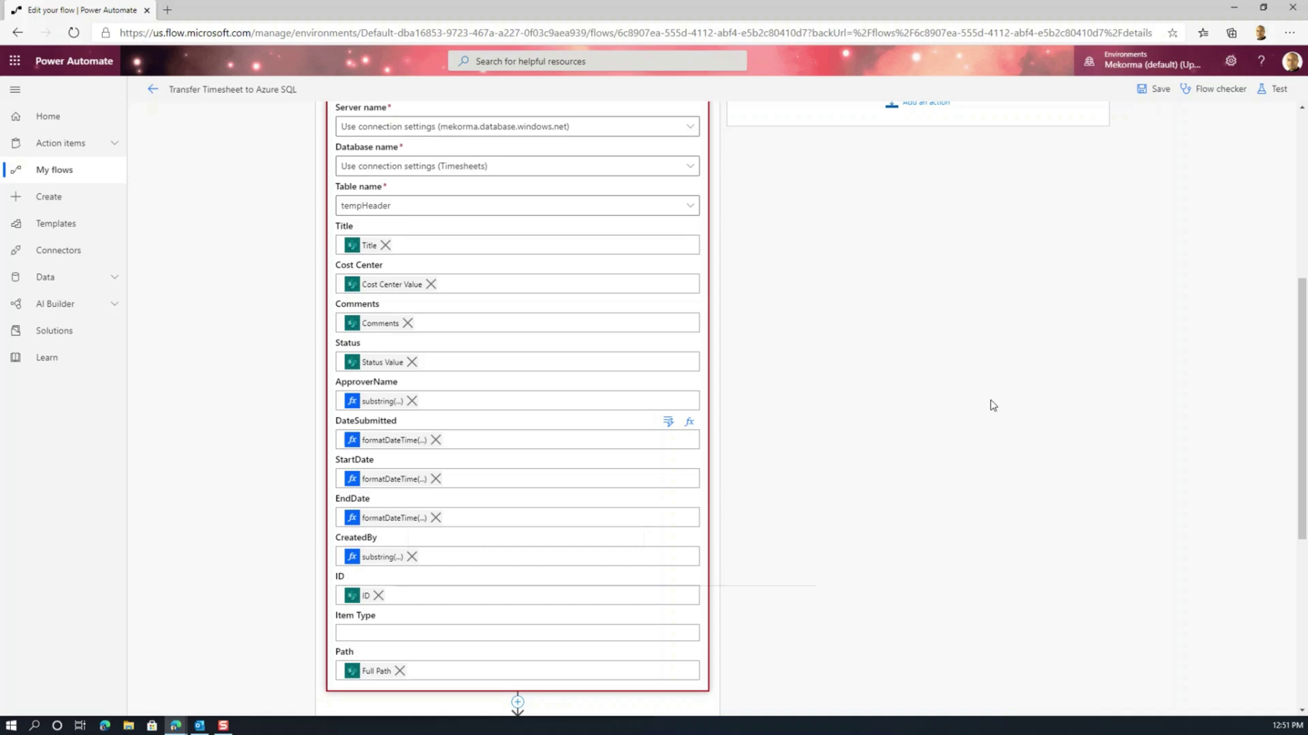
Step: Collapse the tempHeader Insert row step and expand Get items reading the LineItems list
{"action": "left_click_drag", "start_coordinate": [1303, 310], "coordinate": [1300, 264]}
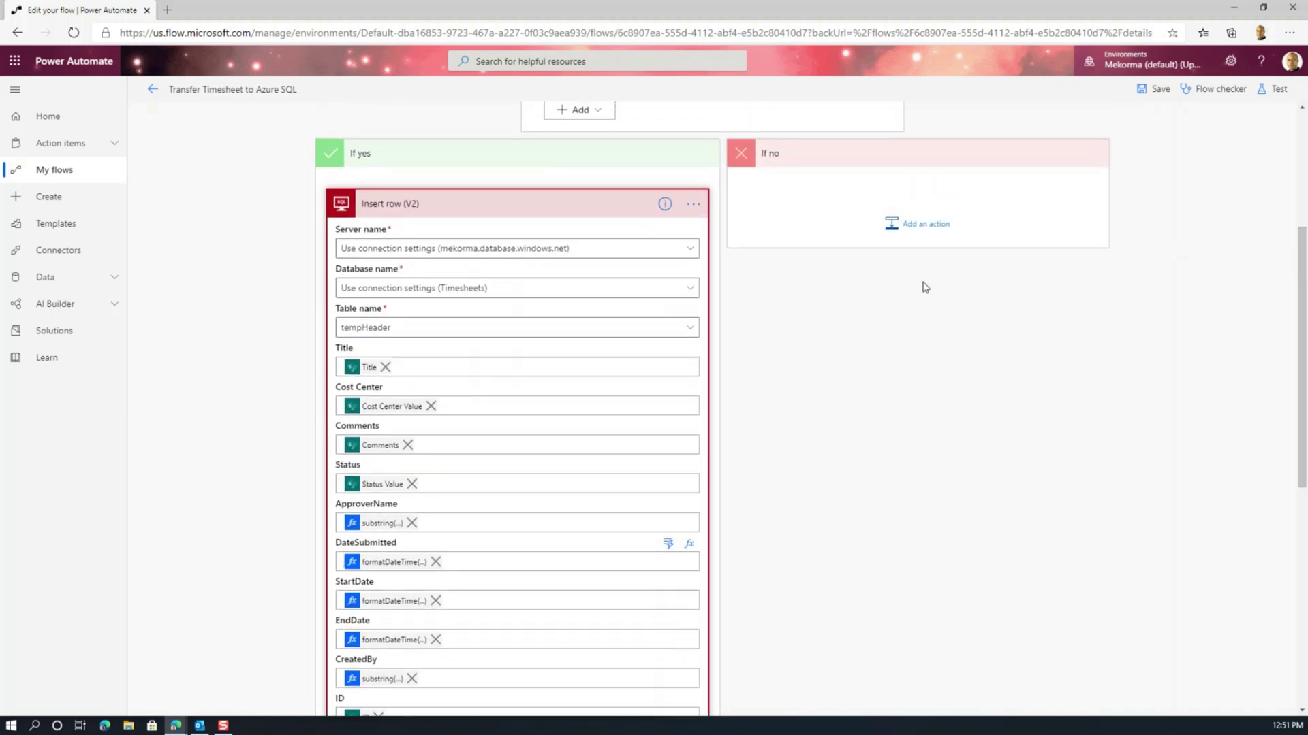
{"action": "left_click", "coordinate": [504, 195]}
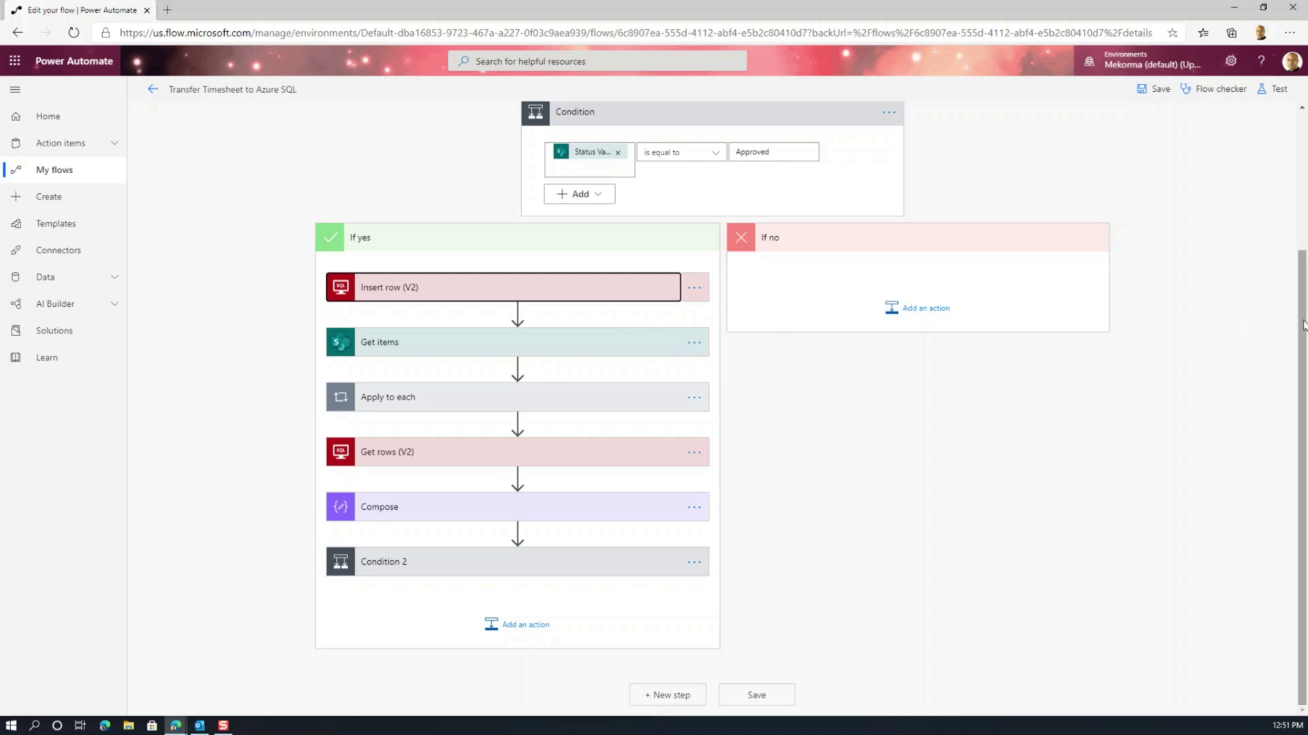
{"action": "mouse_move", "coordinate": [1303, 328]}
{"action": "left_mouse_down"}
{"action": "mouse_move", "coordinate": [1302, 248]}
{"action": "mouse_move", "coordinate": [1303, 318]}
{"action": "left_mouse_up"}
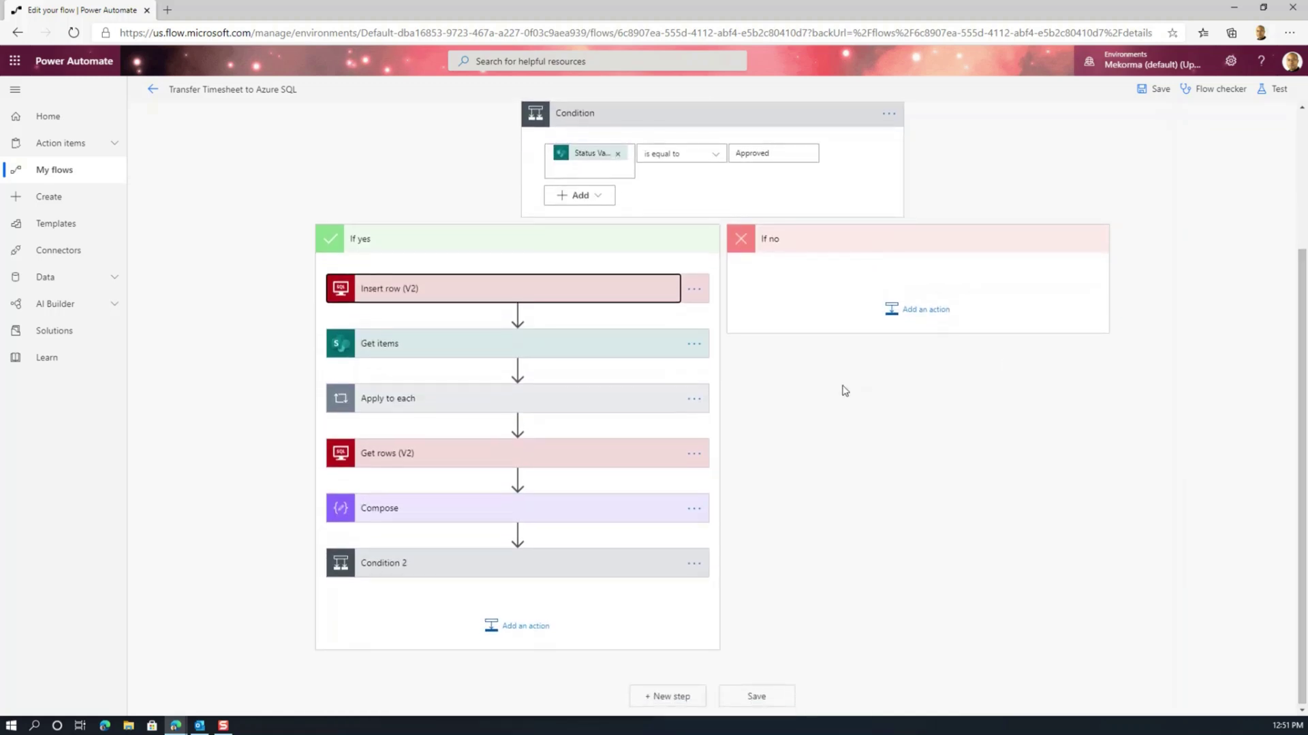
{"action": "left_click", "coordinate": [529, 346]}
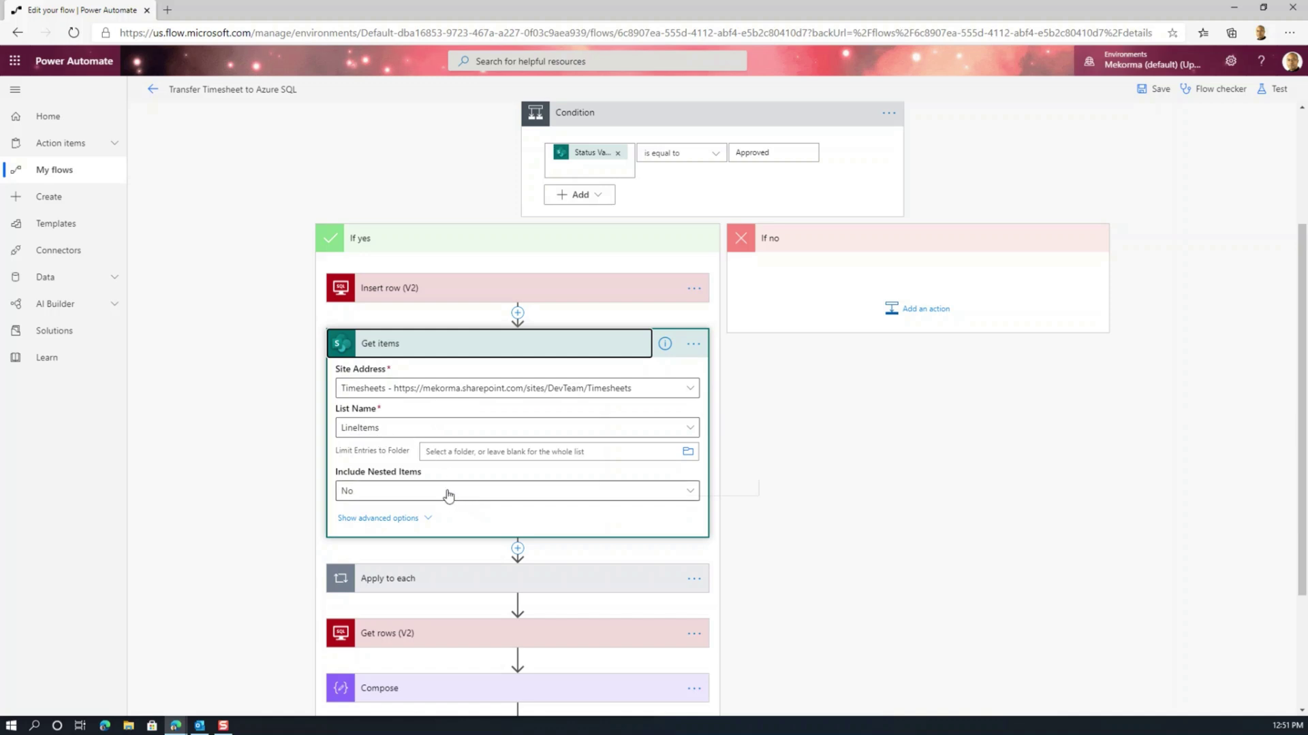
Step: Show Get items' advanced options to reveal its ReportID eq ID filter query
{"action": "left_click", "coordinate": [408, 519]}
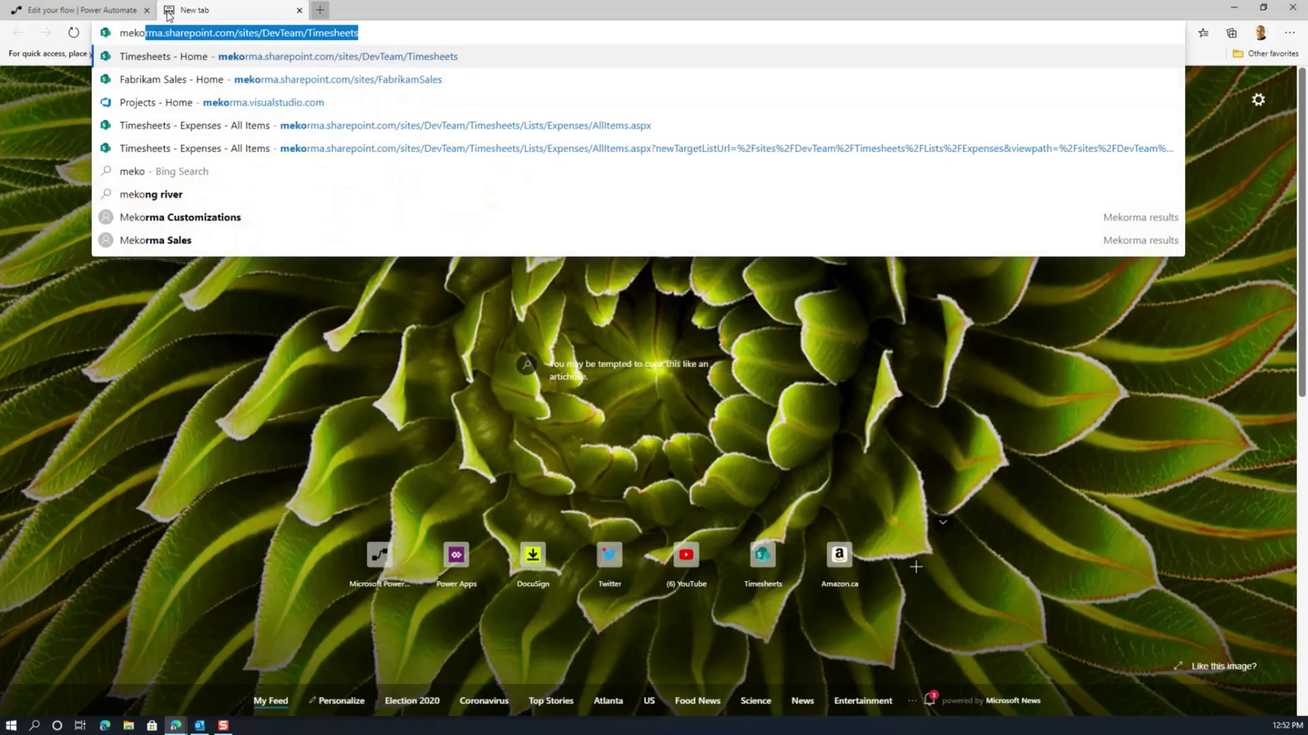
Step: Load the Timesheets SharePoint site, view its Expenses list, and return to the flow editor
{"action": "key", "text": "Return"}
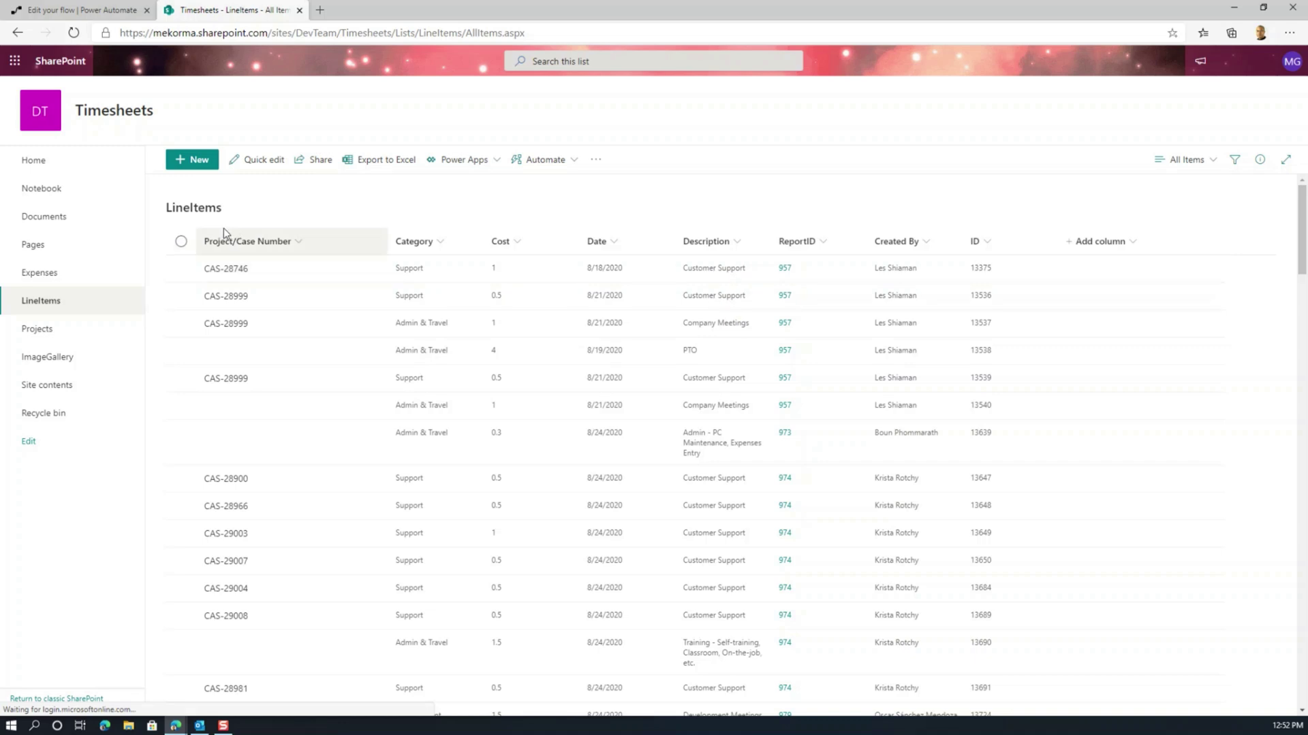
{"action": "left_click", "coordinate": [57, 276]}
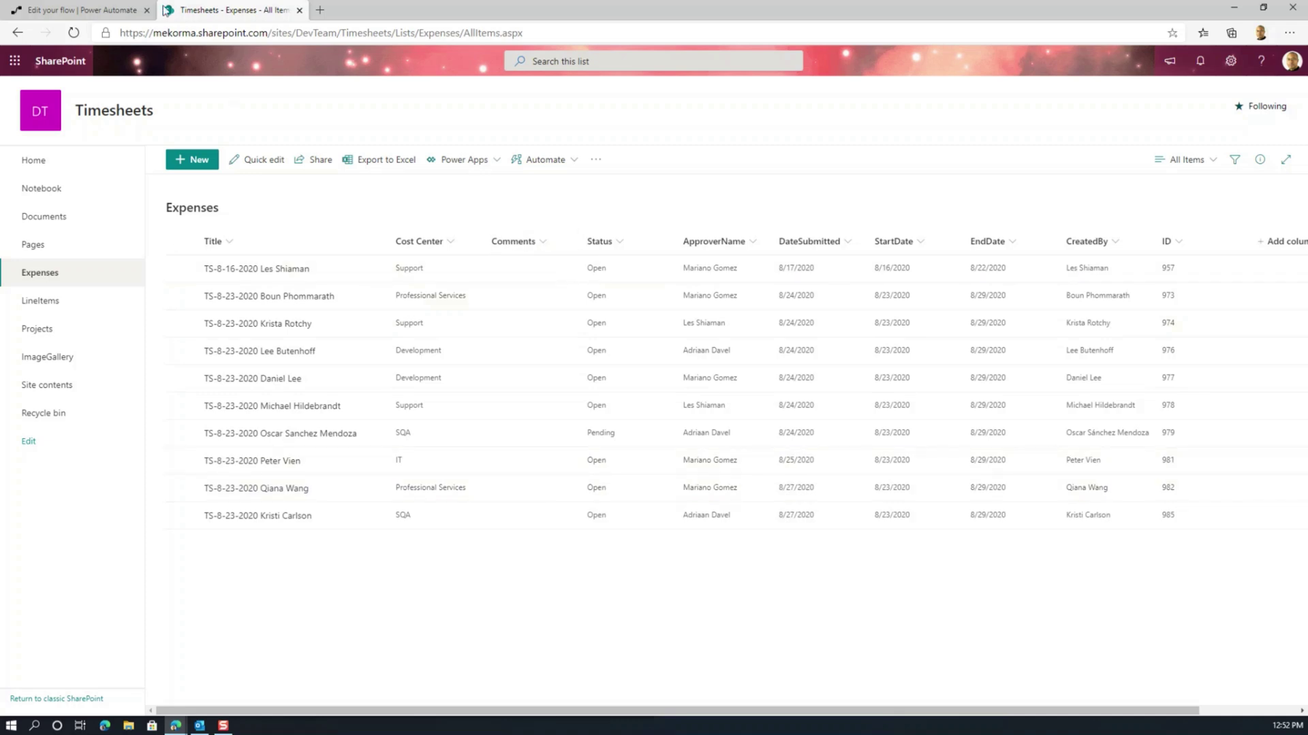
{"action": "left_click", "coordinate": [120, 15]}
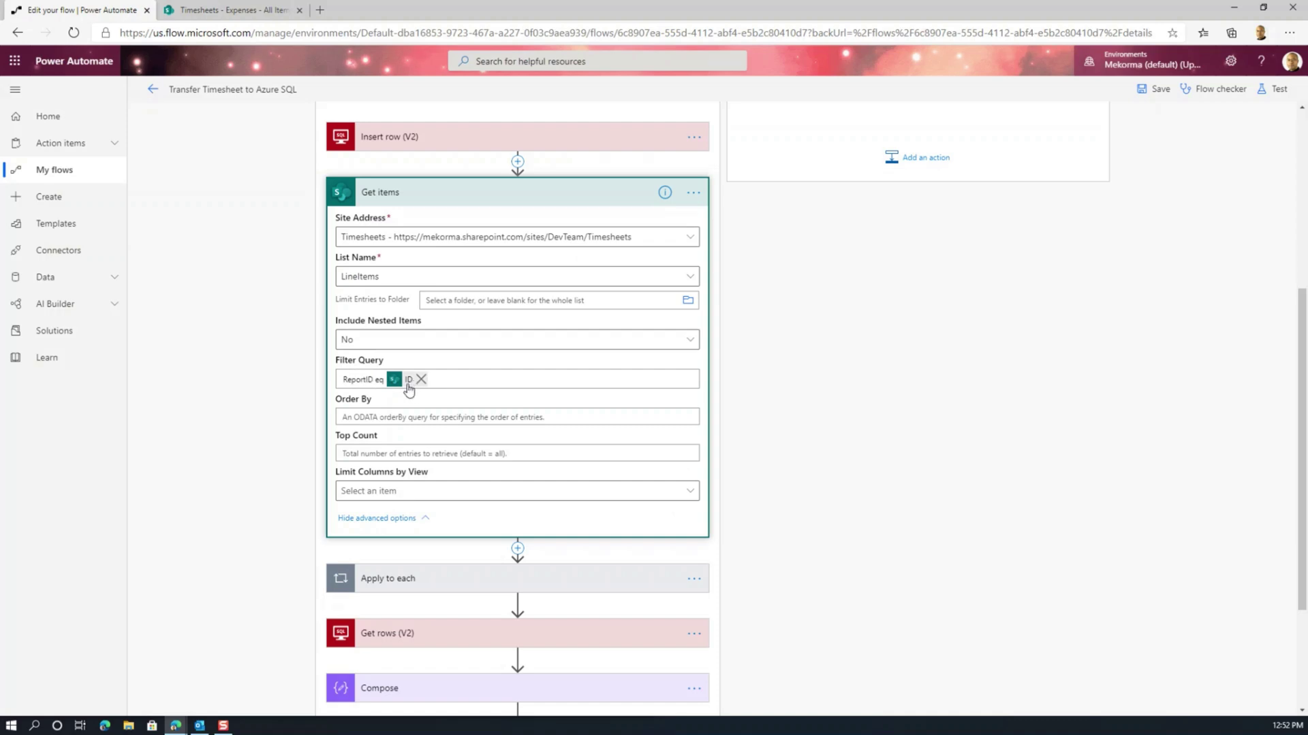
Step: Expand Apply to each and its tempDetail Insert row (V2) 2 fields, then Get rows (V2)
{"action": "mouse_move", "coordinate": [407, 390]}
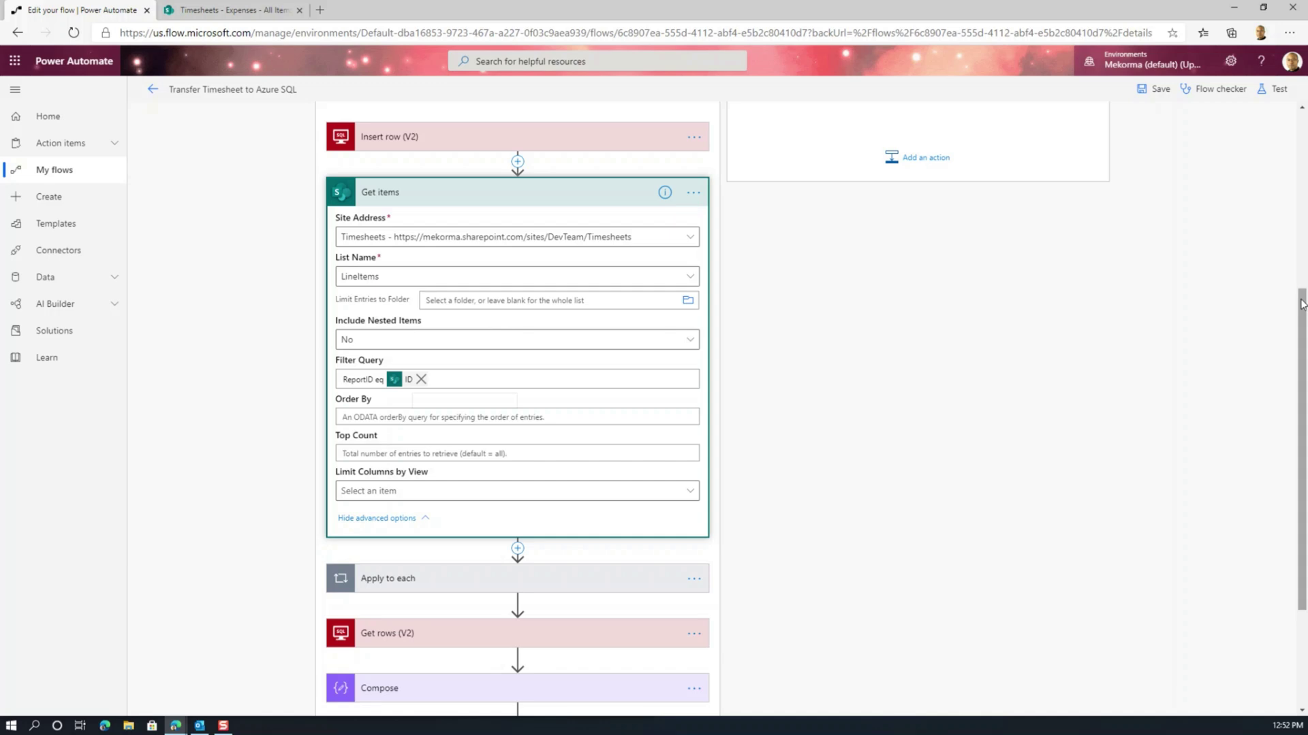
{"action": "scroll", "coordinate": [1300, 303], "scroll_direction": "down", "scroll_amount": 3}
{"action": "left_click", "coordinate": [536, 426]}
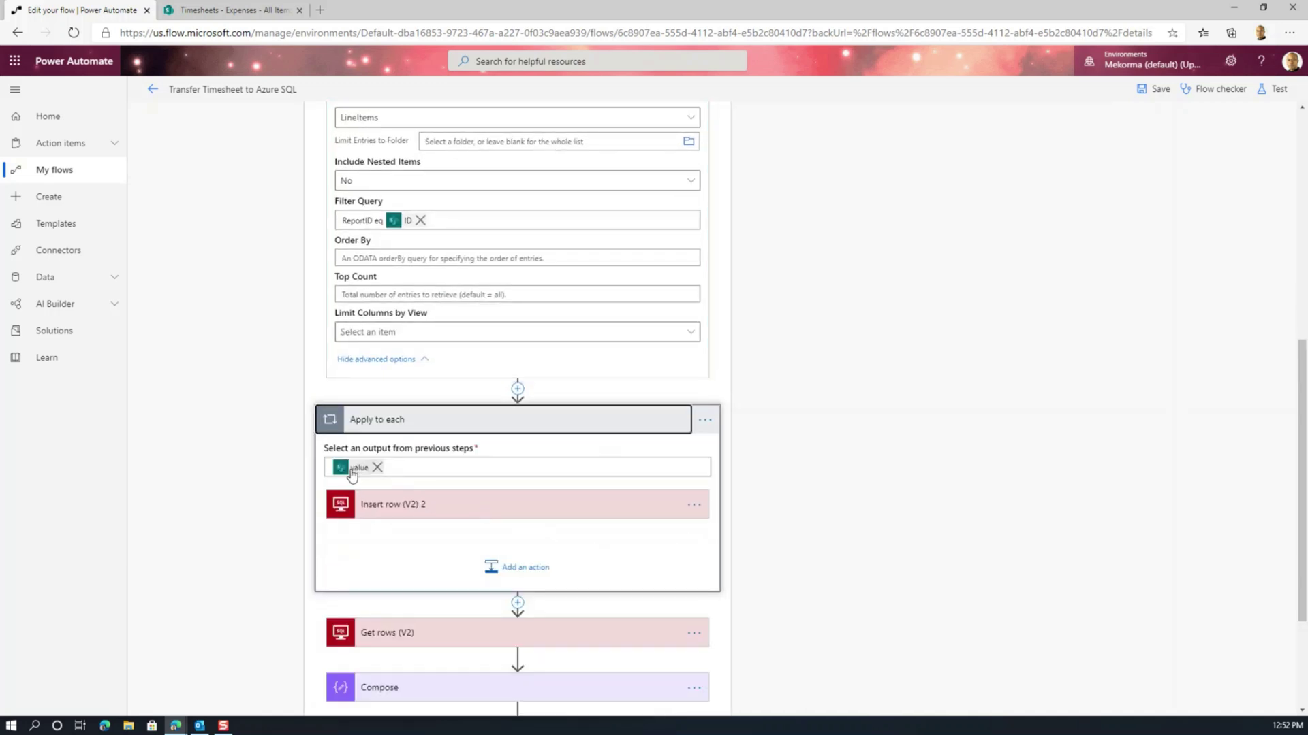
{"action": "left_click", "coordinate": [413, 505]}
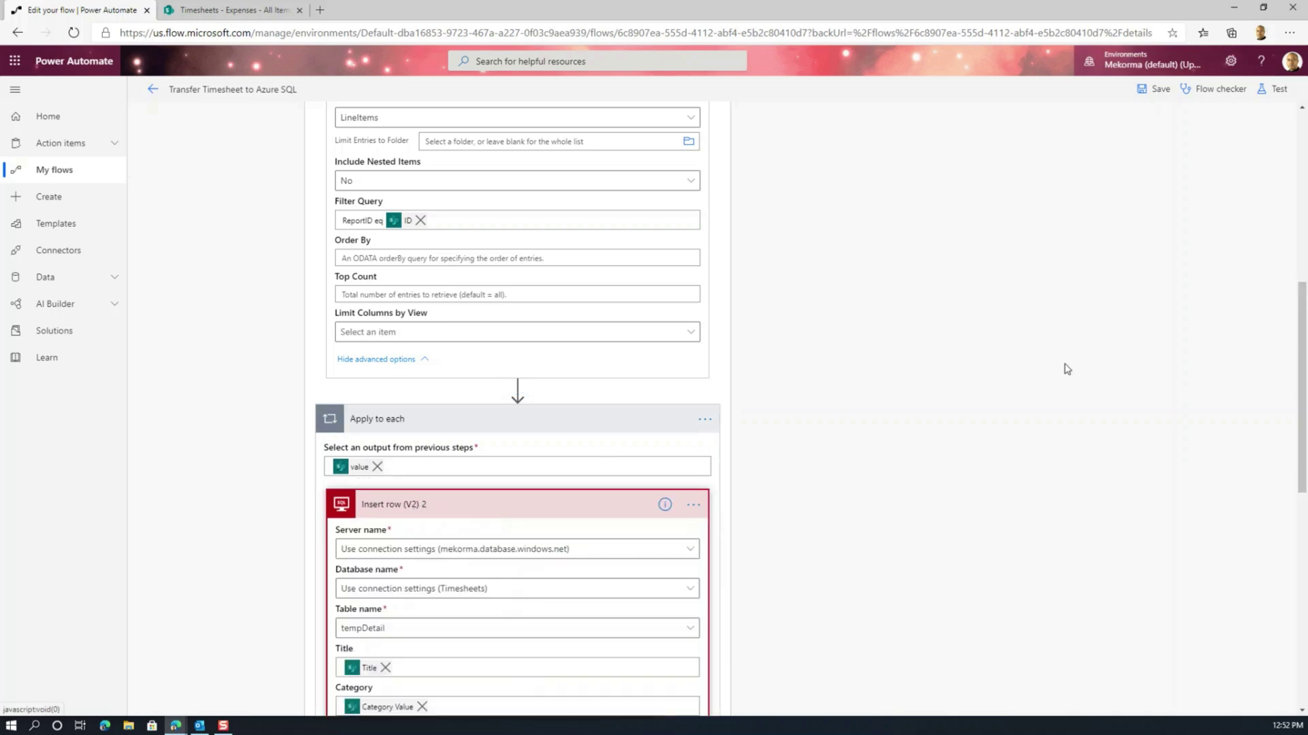
{"action": "scroll", "coordinate": [1302, 334], "scroll_direction": "down", "scroll_amount": 3}
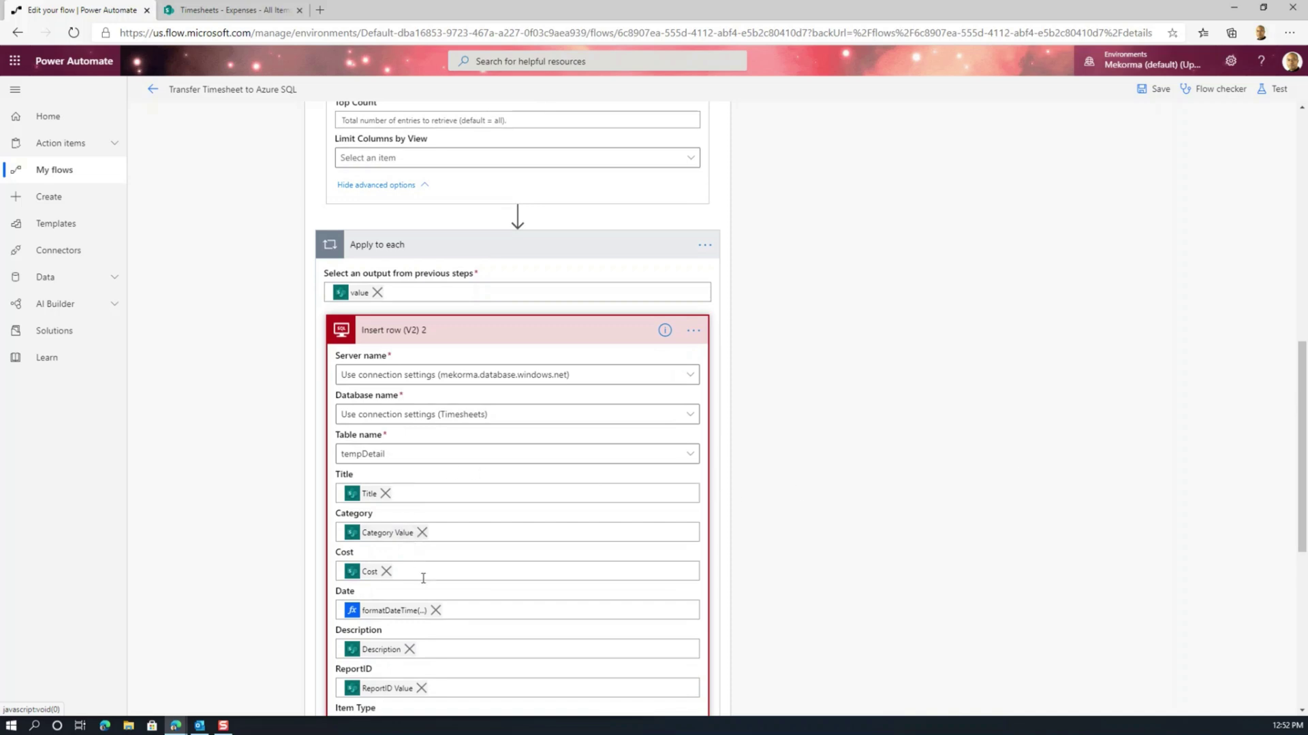
{"action": "scroll", "coordinate": [427, 600], "scroll_direction": "down", "scroll_amount": 3}
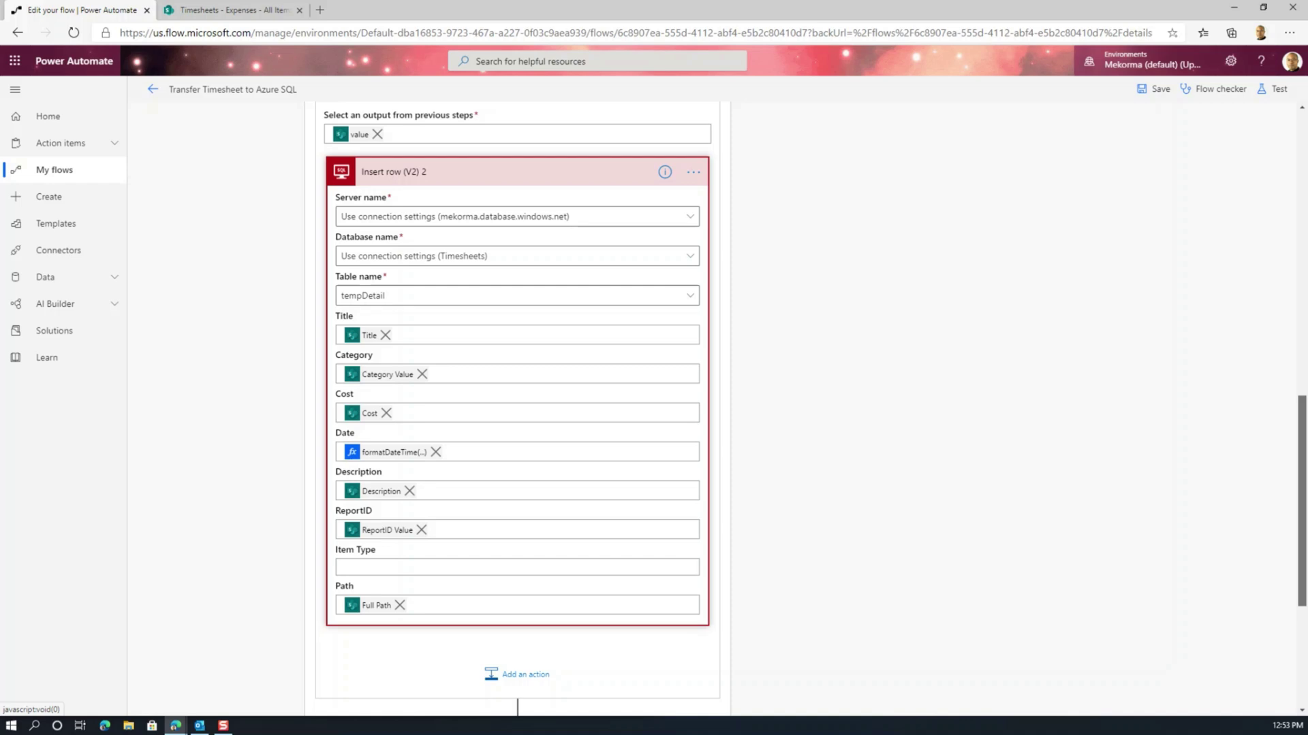
{"action": "scroll", "coordinate": [1304, 420], "scroll_direction": "up", "scroll_amount": 2}
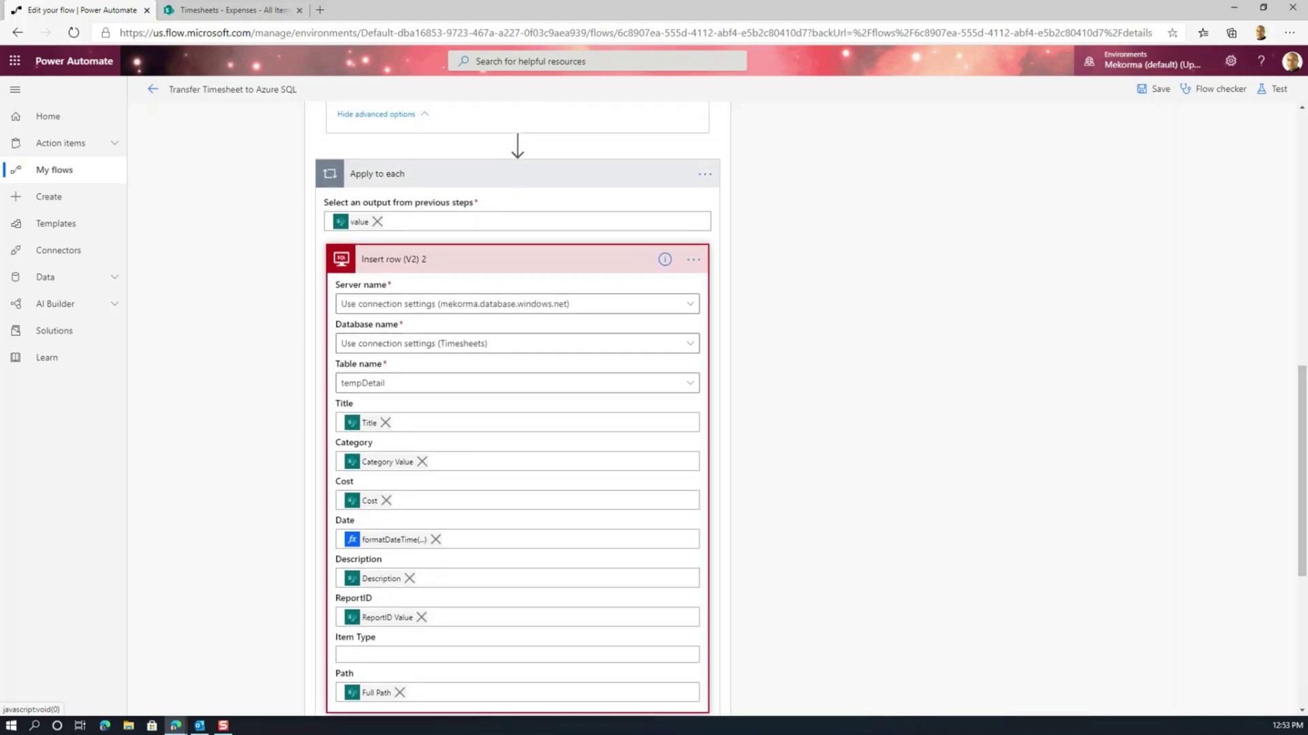
{"action": "left_click_drag", "start_coordinate": [1301, 387], "coordinate": [1303, 411]}
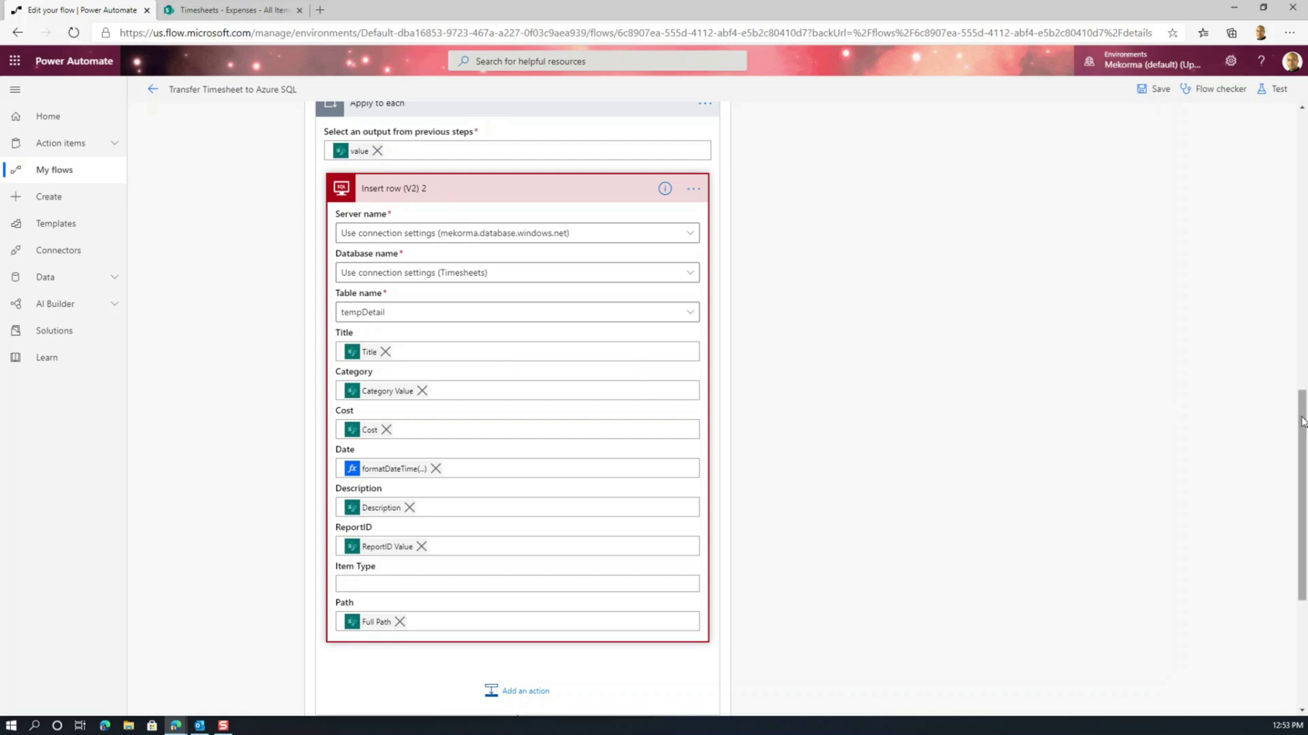
{"action": "left_click_drag", "start_coordinate": [1302, 423], "coordinate": [1302, 528]}
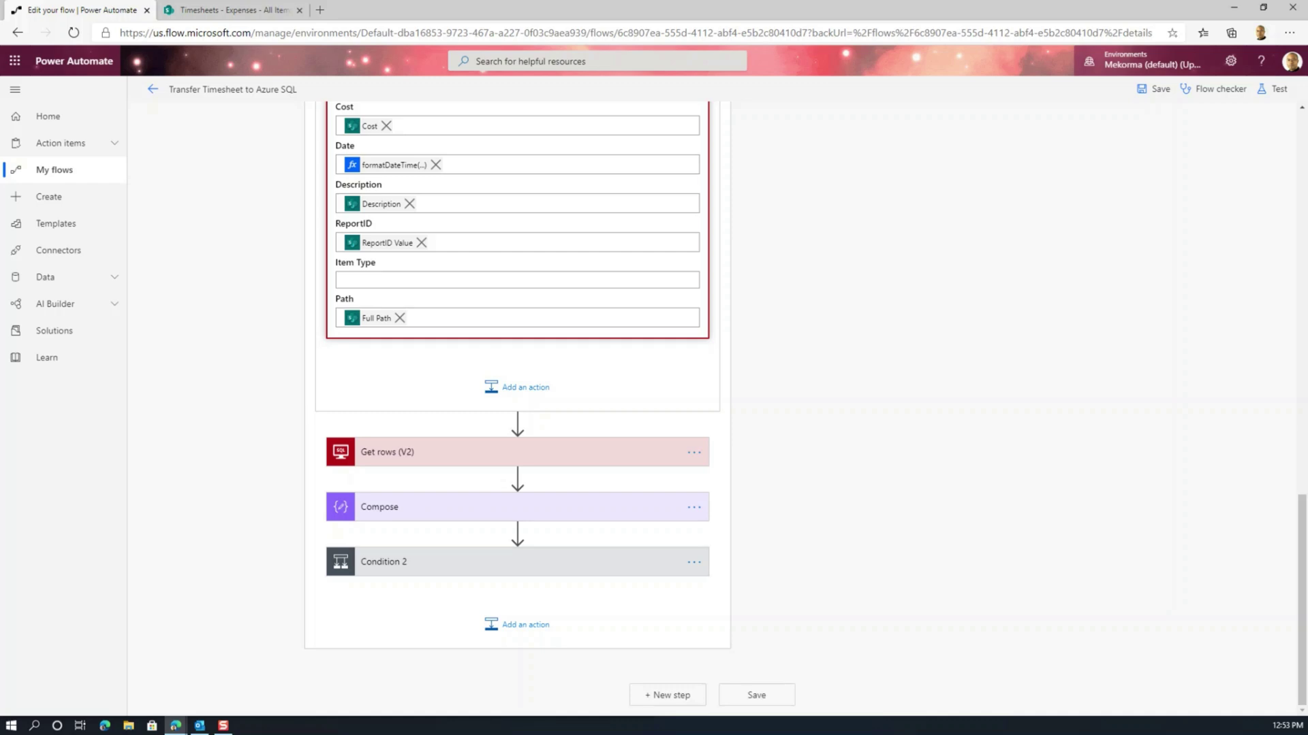
{"action": "left_click", "coordinate": [507, 460]}
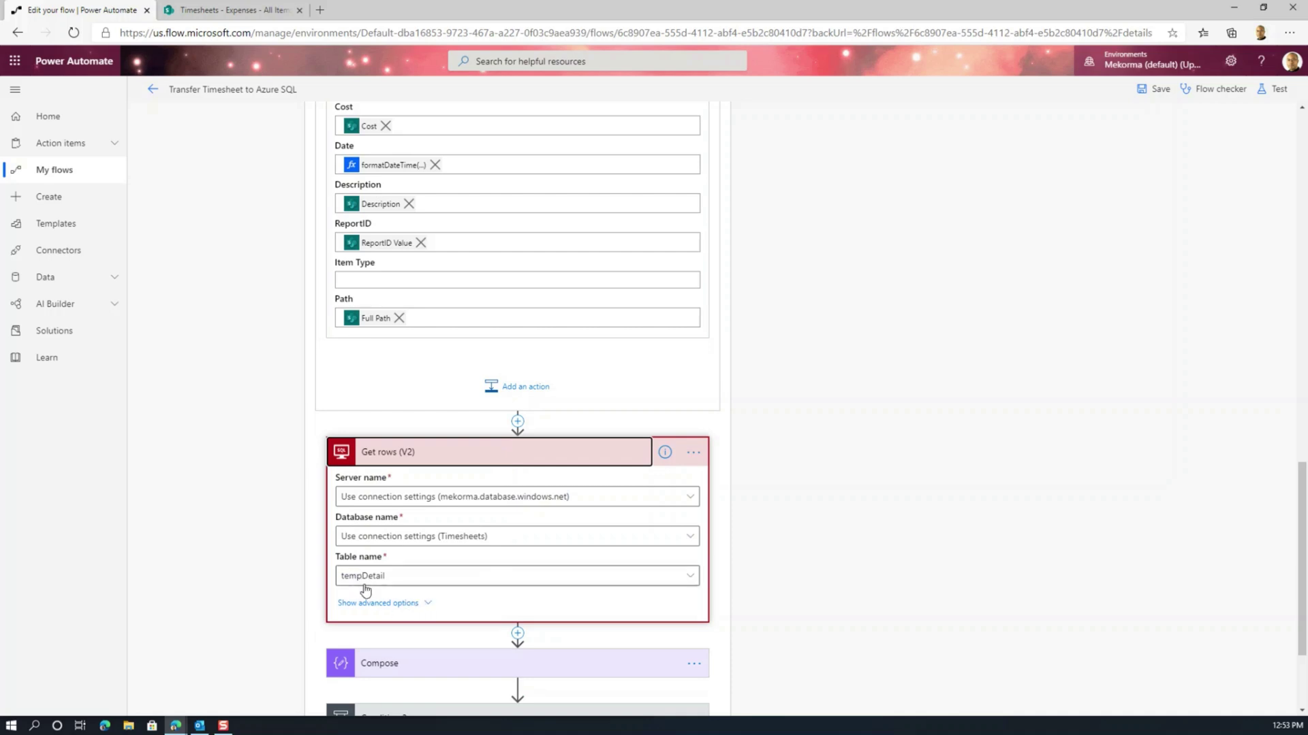
Step: Reveal the Get rows (V2) ReportID eq ID filter query and scroll down to the Compose step
{"action": "left_click", "coordinate": [382, 606]}
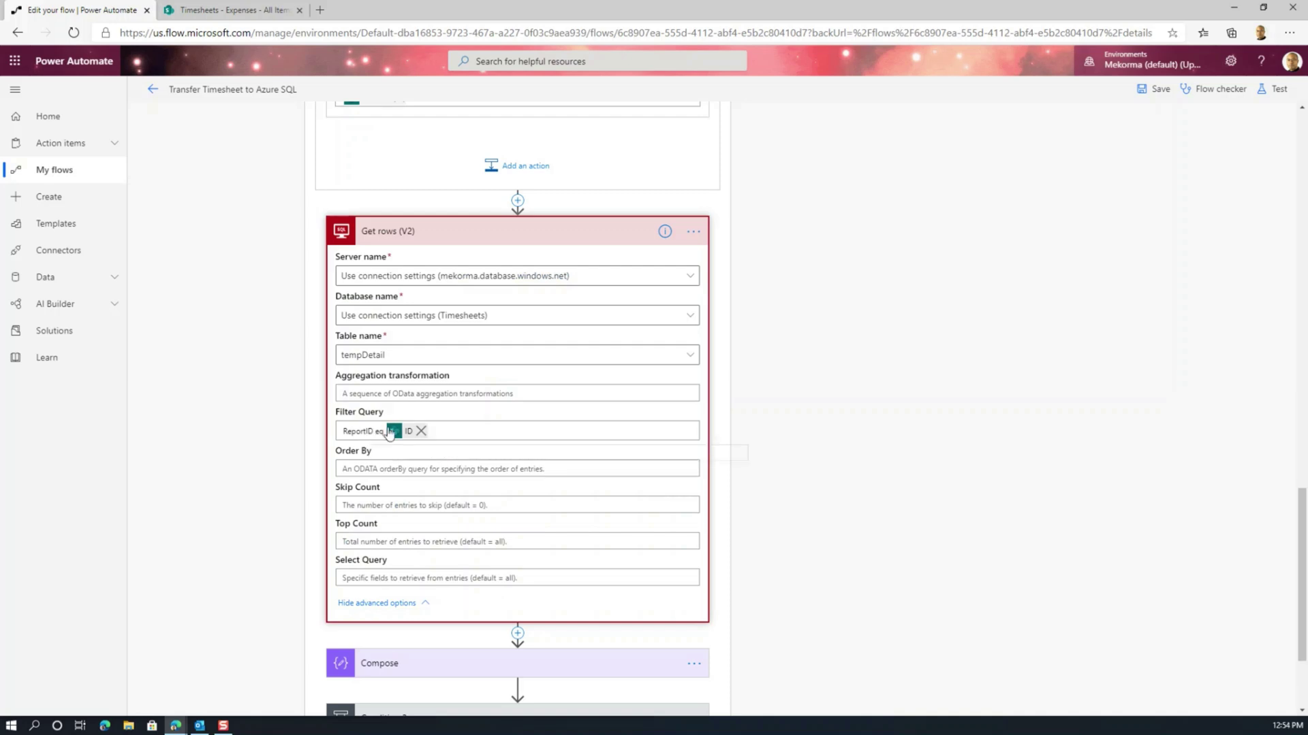
{"action": "mouse_move", "coordinate": [409, 437]}
{"action": "left_click_drag", "start_coordinate": [1303, 499], "coordinate": [1302, 540]}
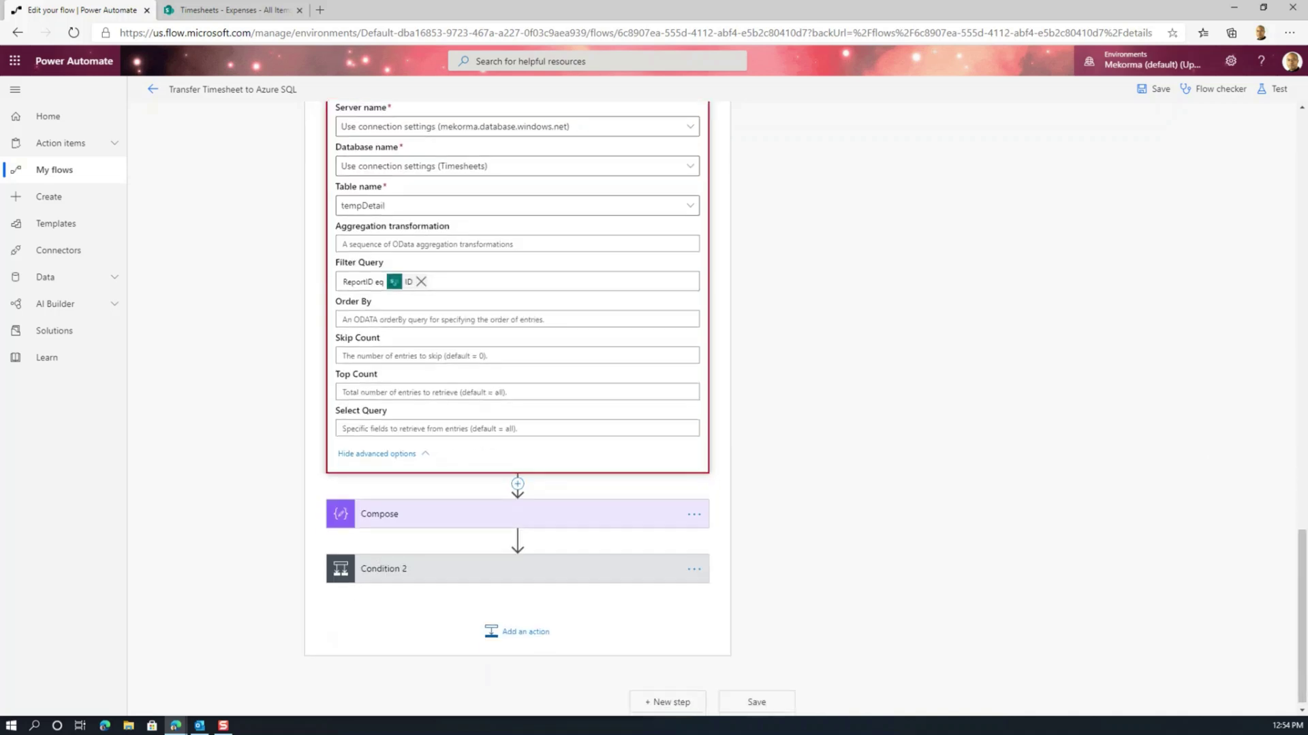
{"action": "left_click", "coordinate": [460, 518]}
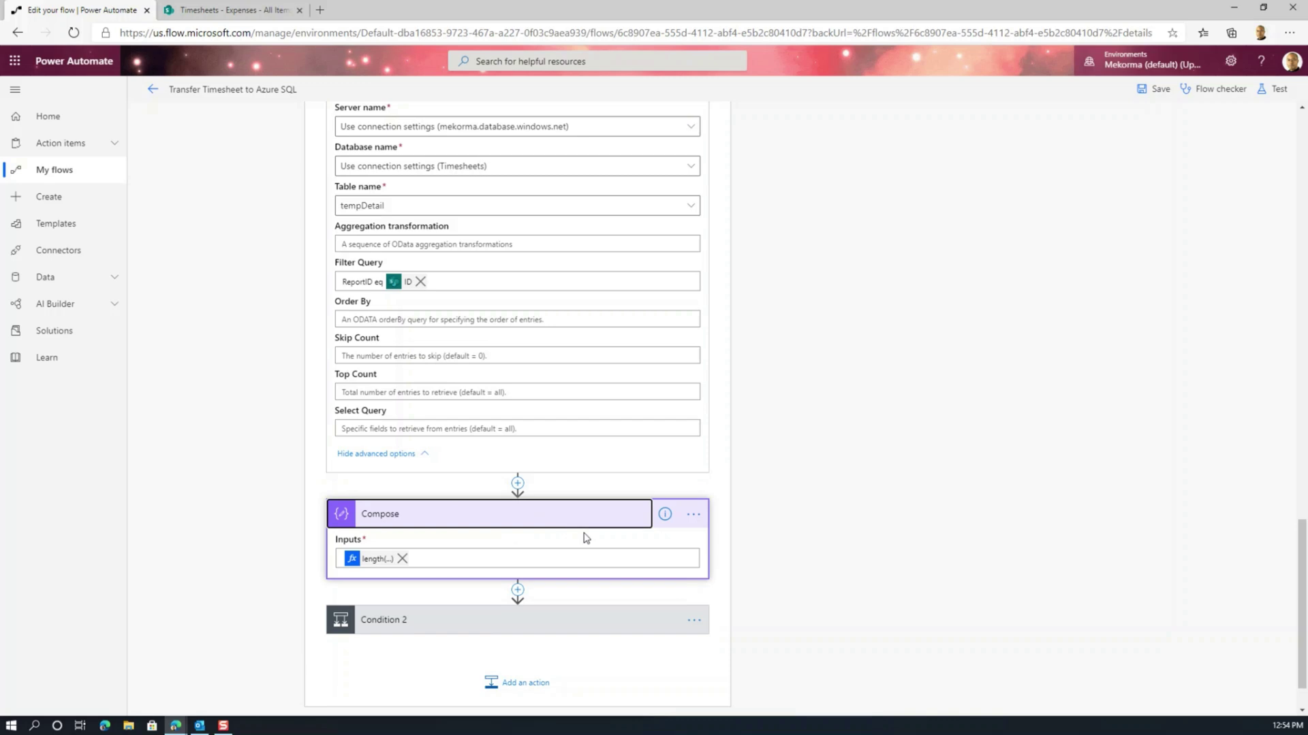
{"action": "left_click", "coordinate": [373, 559]}
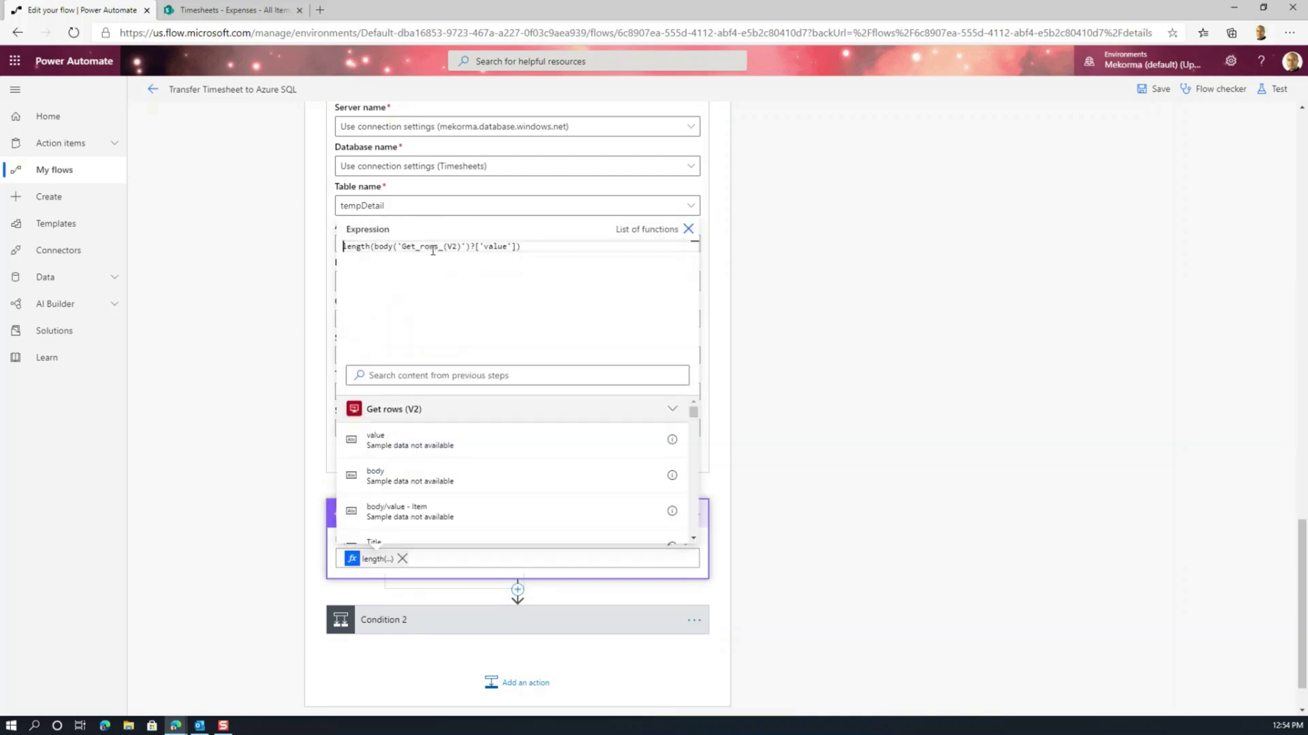
{"action": "left_click", "coordinate": [409, 620]}
{"action": "scroll", "coordinate": [1304, 502], "scroll_direction": "down", "scroll_amount": 2}
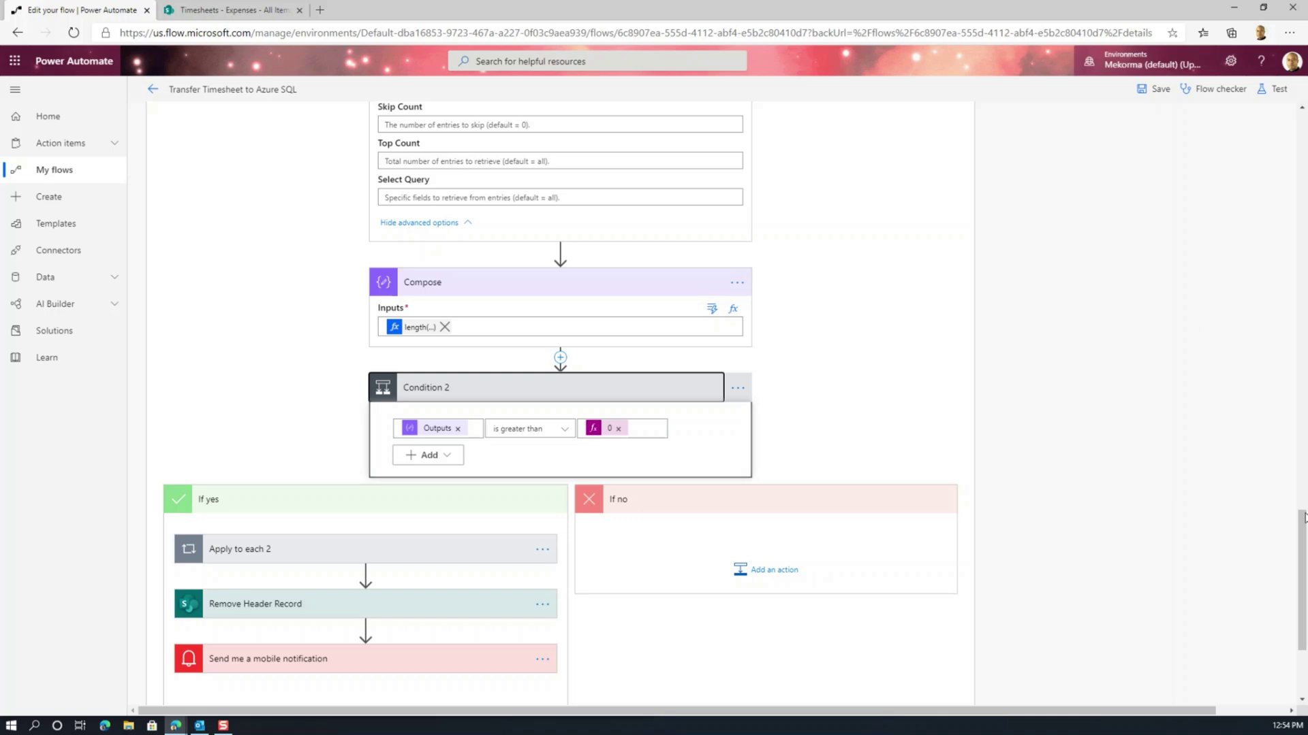
{"action": "scroll", "coordinate": [1302, 517], "scroll_direction": "down", "scroll_amount": 2}
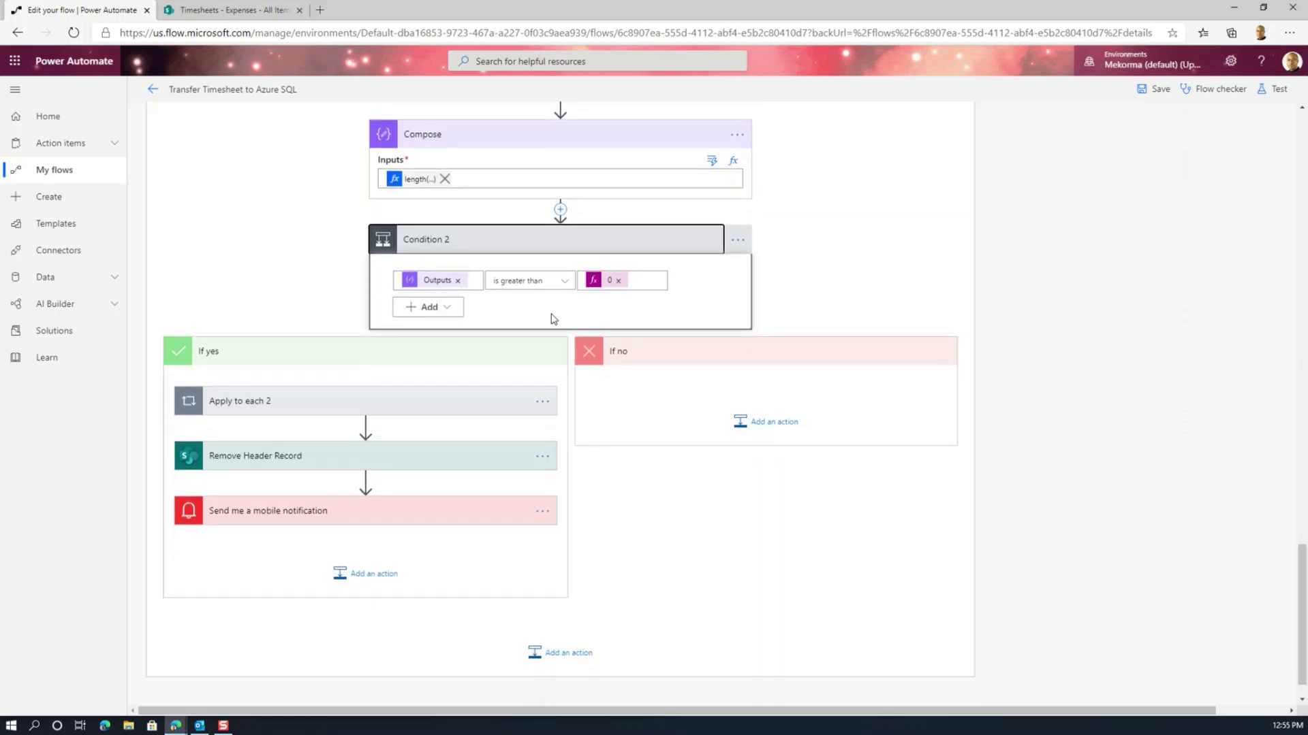
Step: Expand Apply to each 2, Remove Detail Records, Remove Header Record, and the mobile notification step
{"action": "left_click", "coordinate": [360, 405]}
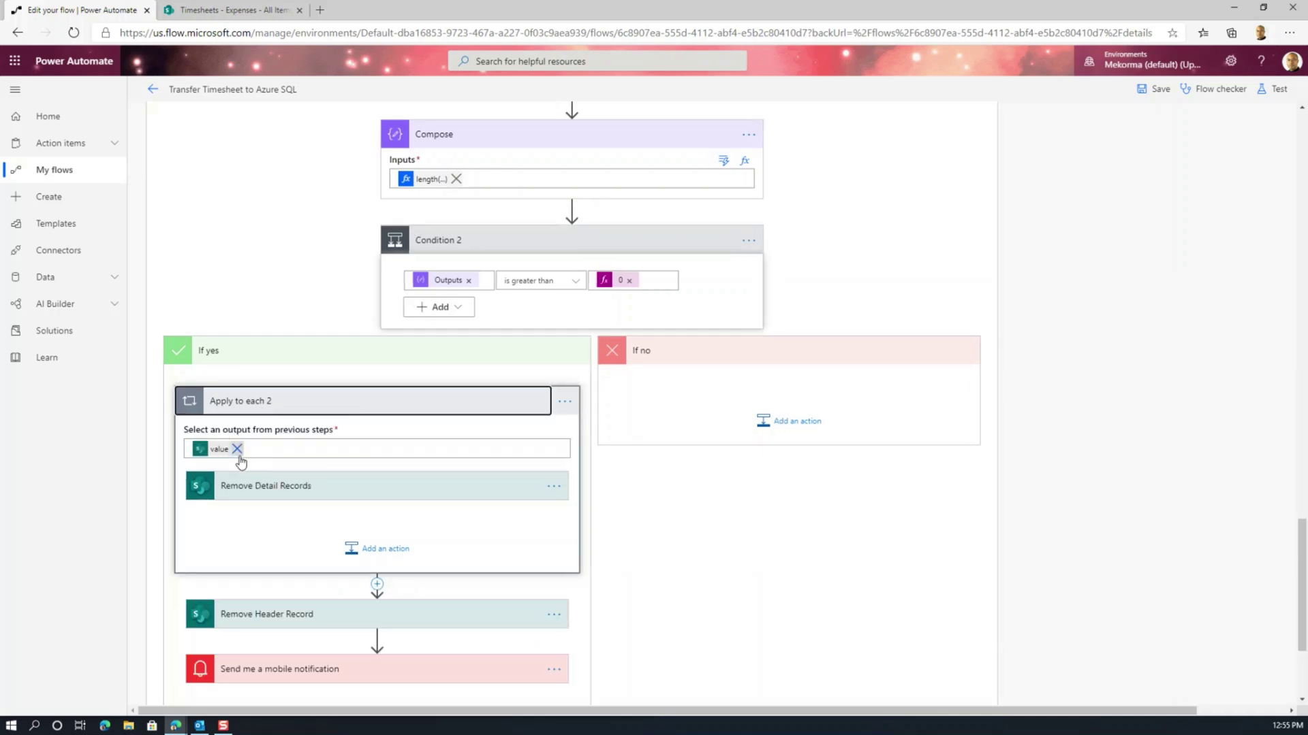
{"action": "left_click", "coordinate": [253, 495]}
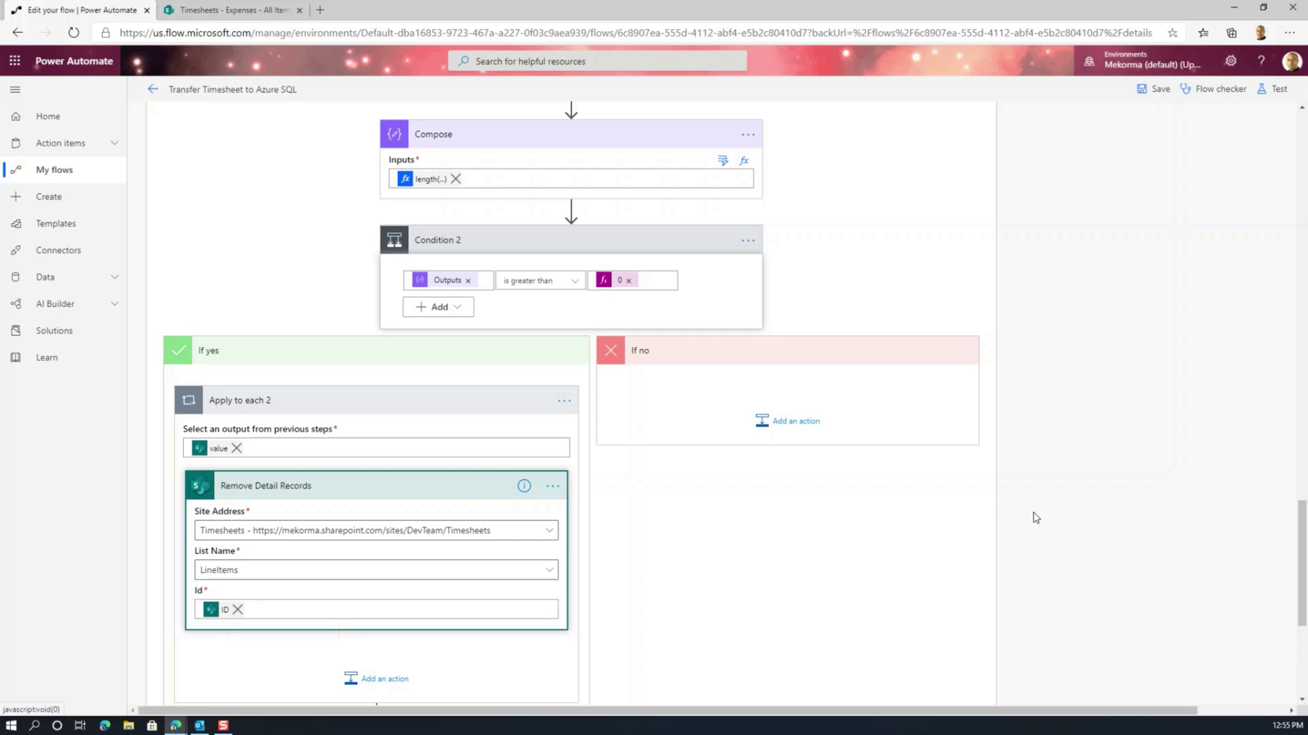
{"action": "left_click_drag", "start_coordinate": [1301, 545], "coordinate": [1301, 613]}
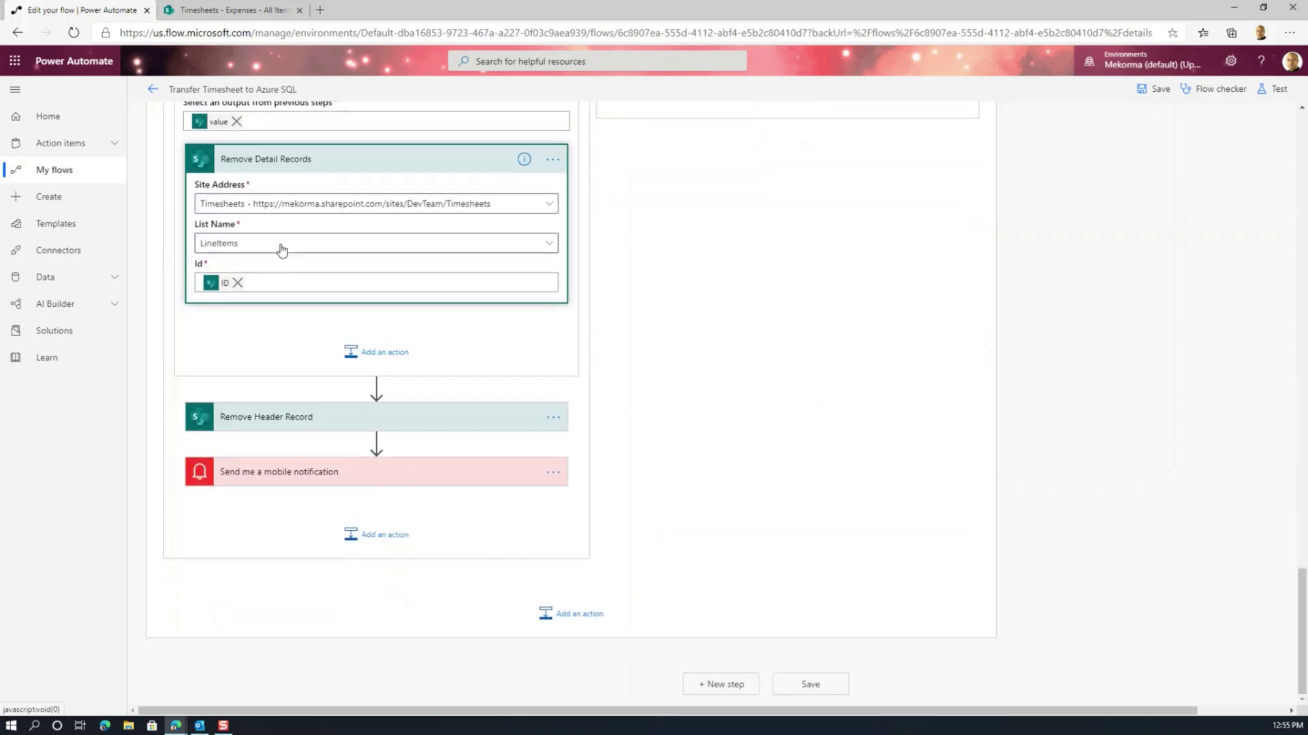
{"action": "left_click", "coordinate": [285, 420]}
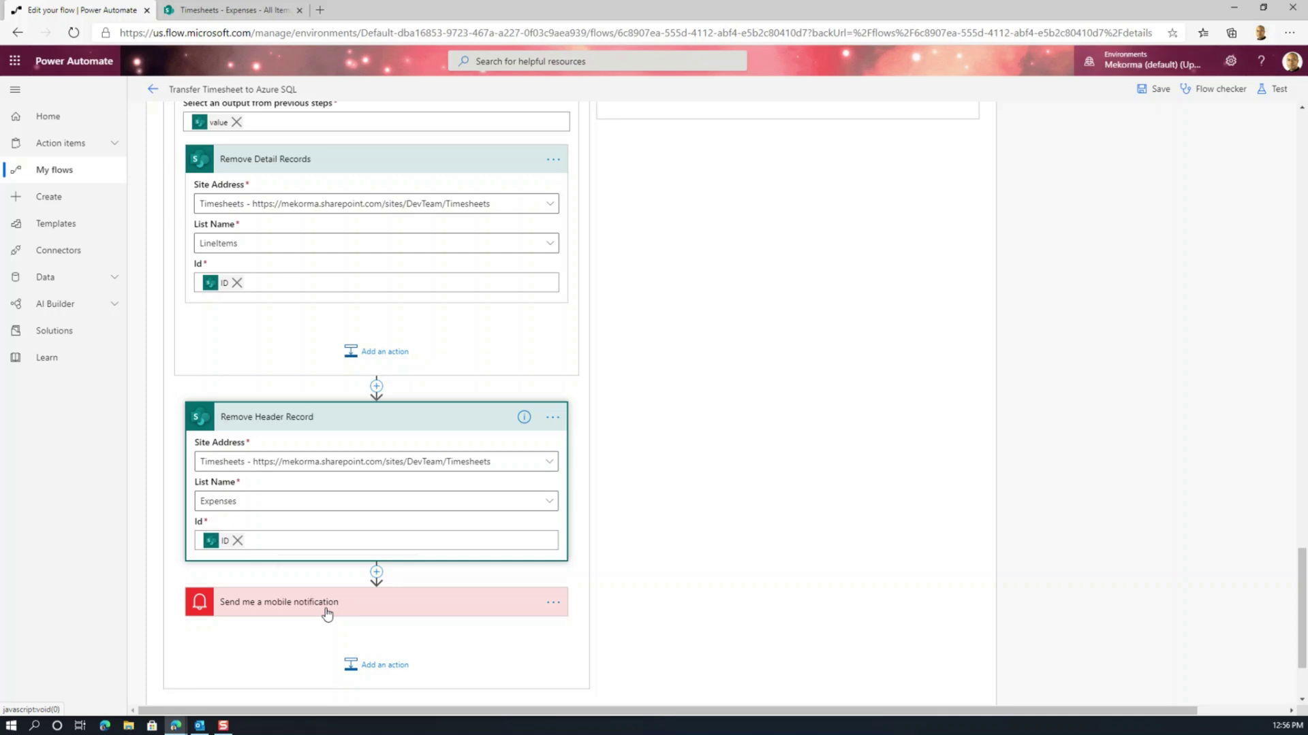
{"action": "left_click", "coordinate": [327, 615]}
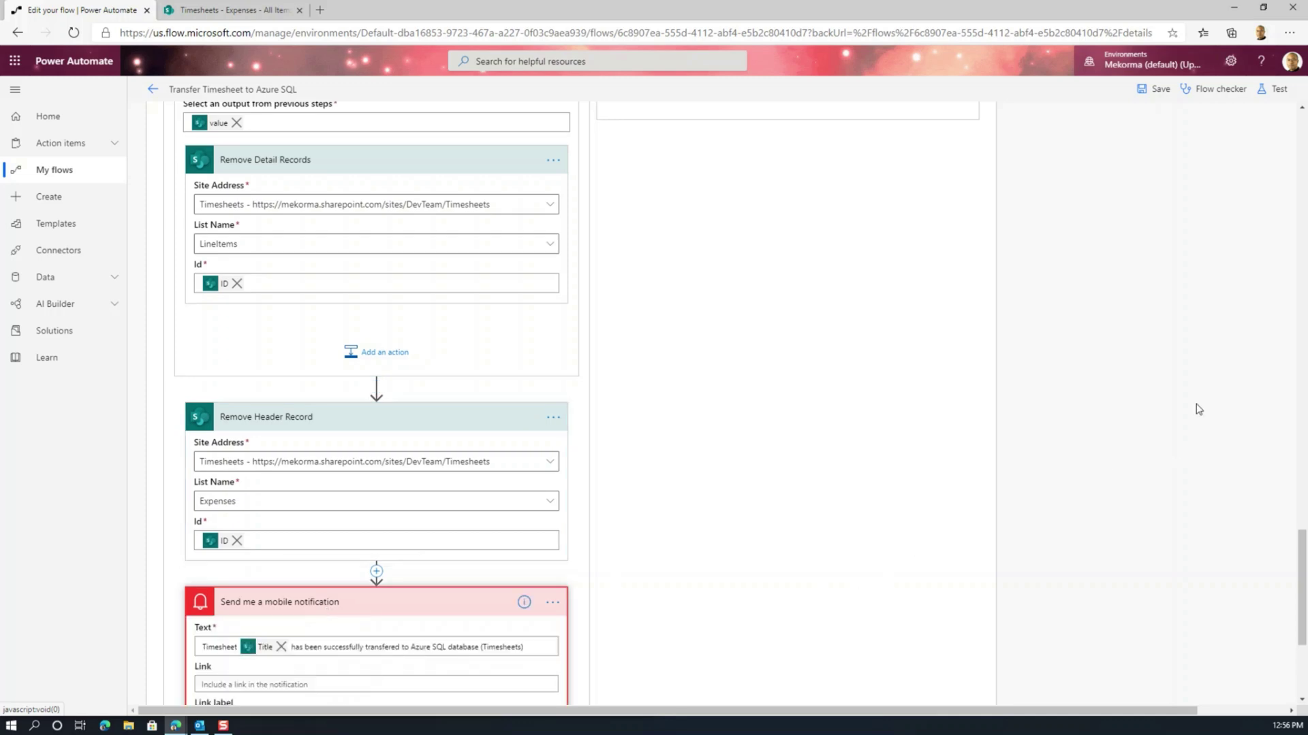
Step: Scroll the mobile notification card to read its Text, Link and Link label fields
{"action": "scroll", "coordinate": [1298, 545], "scroll_direction": "down", "scroll_amount": 3}
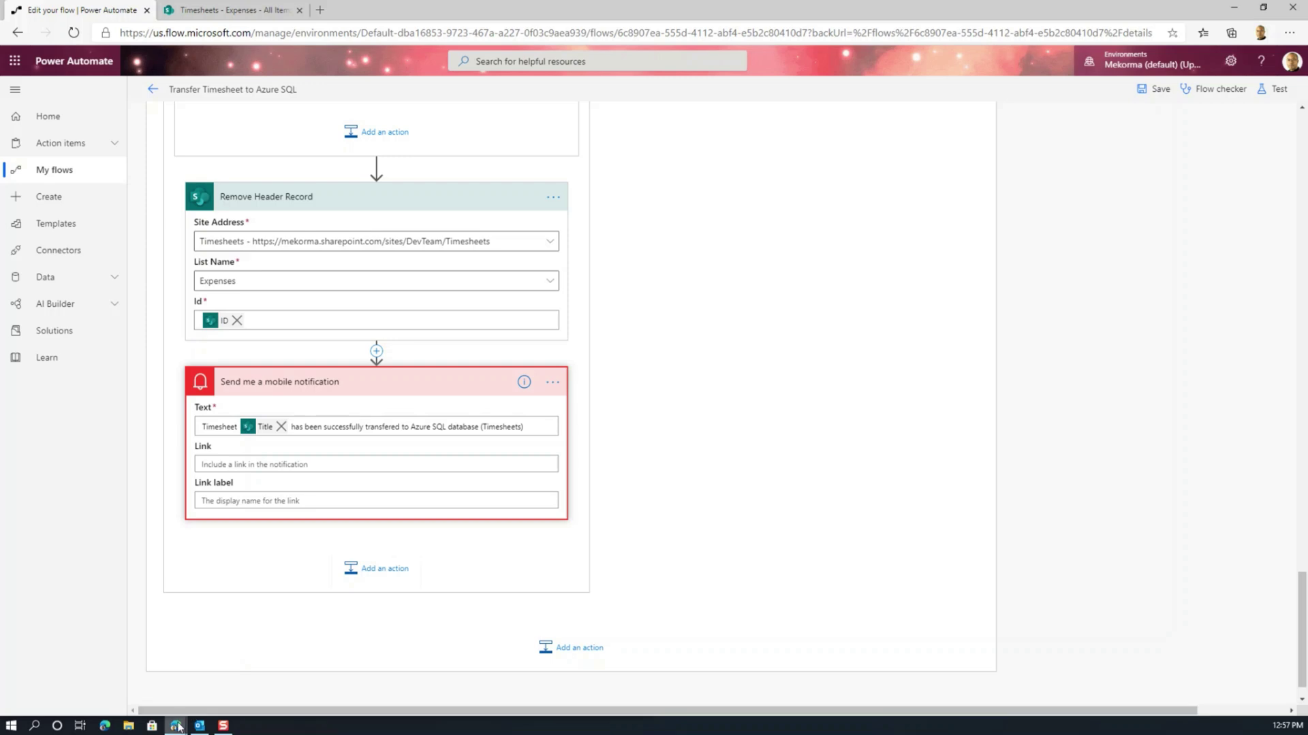
Step: Create an 8/16/2020–8/29/2020 timesheet report with the chosen approver and Professional Services cost center
{"action": "mouse_move", "coordinate": [178, 724]}
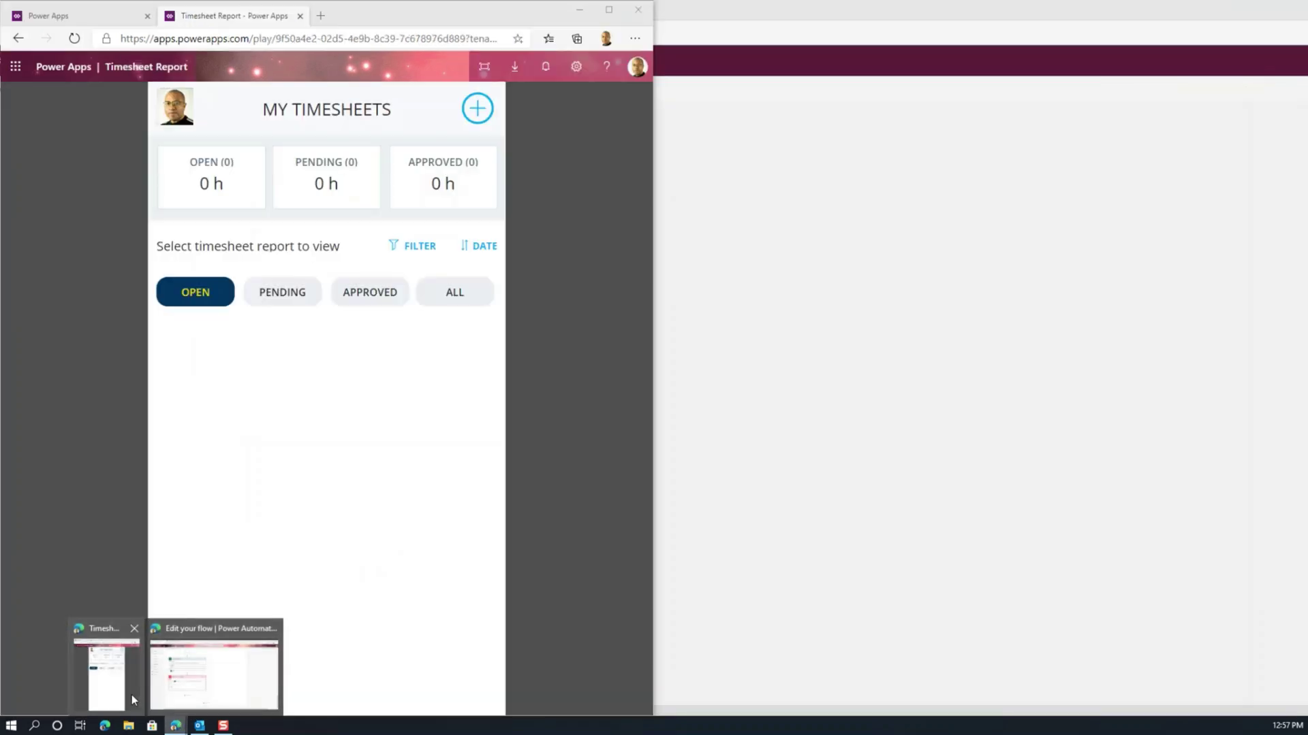
{"action": "left_click", "coordinate": [132, 694]}
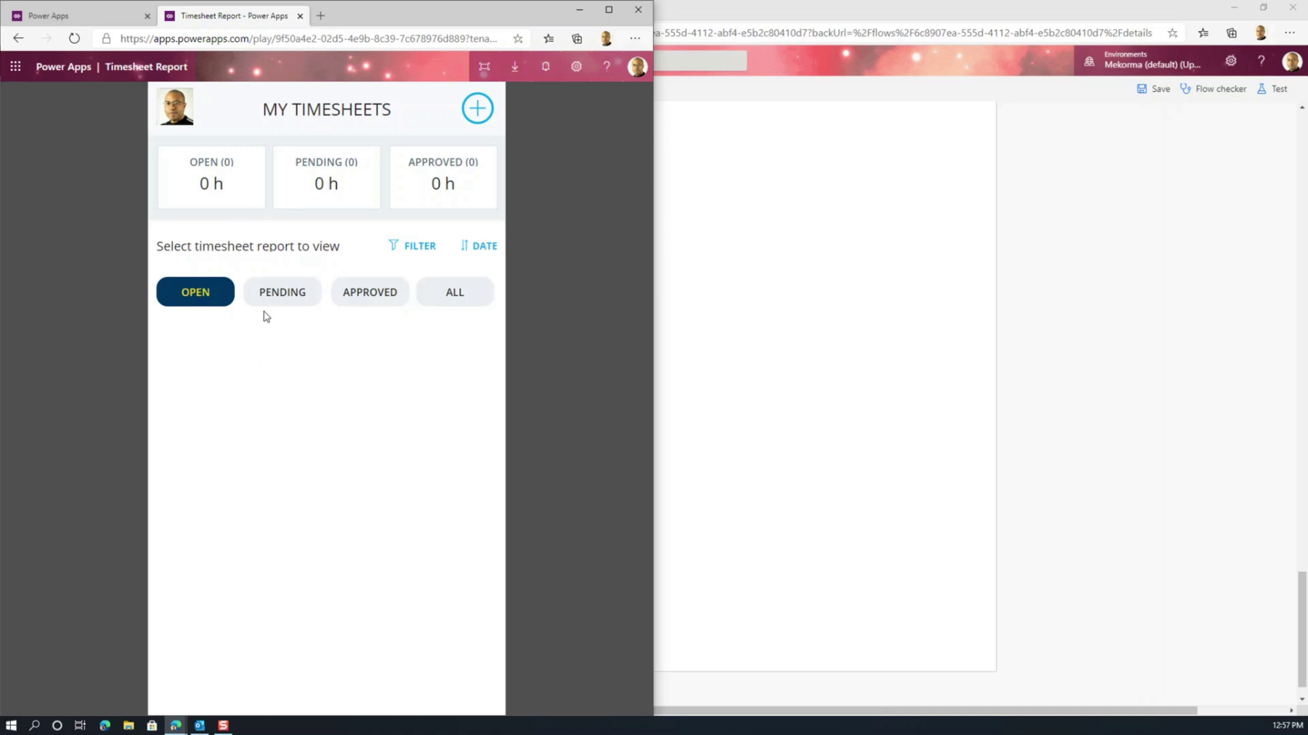
{"action": "left_click", "coordinate": [479, 109]}
{"action": "left_click", "coordinate": [390, 365]}
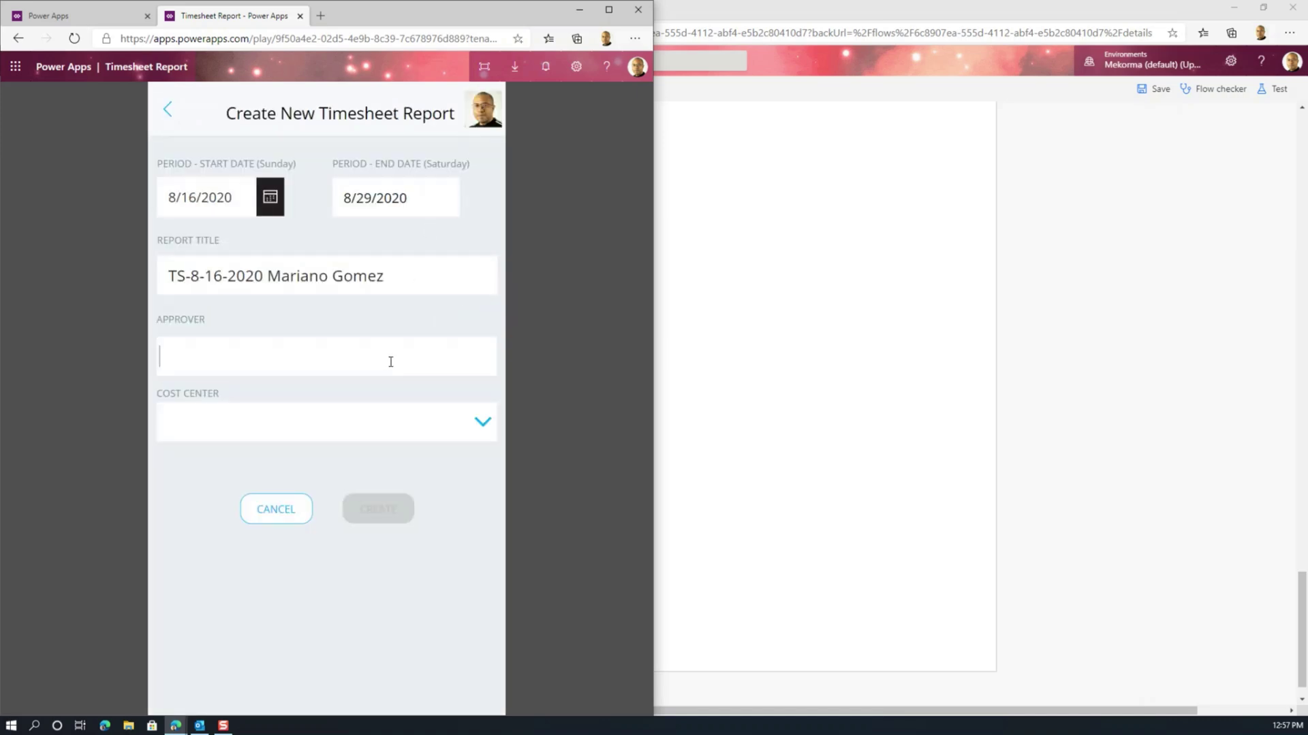
{"action": "type", "text": "mariano"}
{"action": "left_click", "coordinate": [347, 402]}
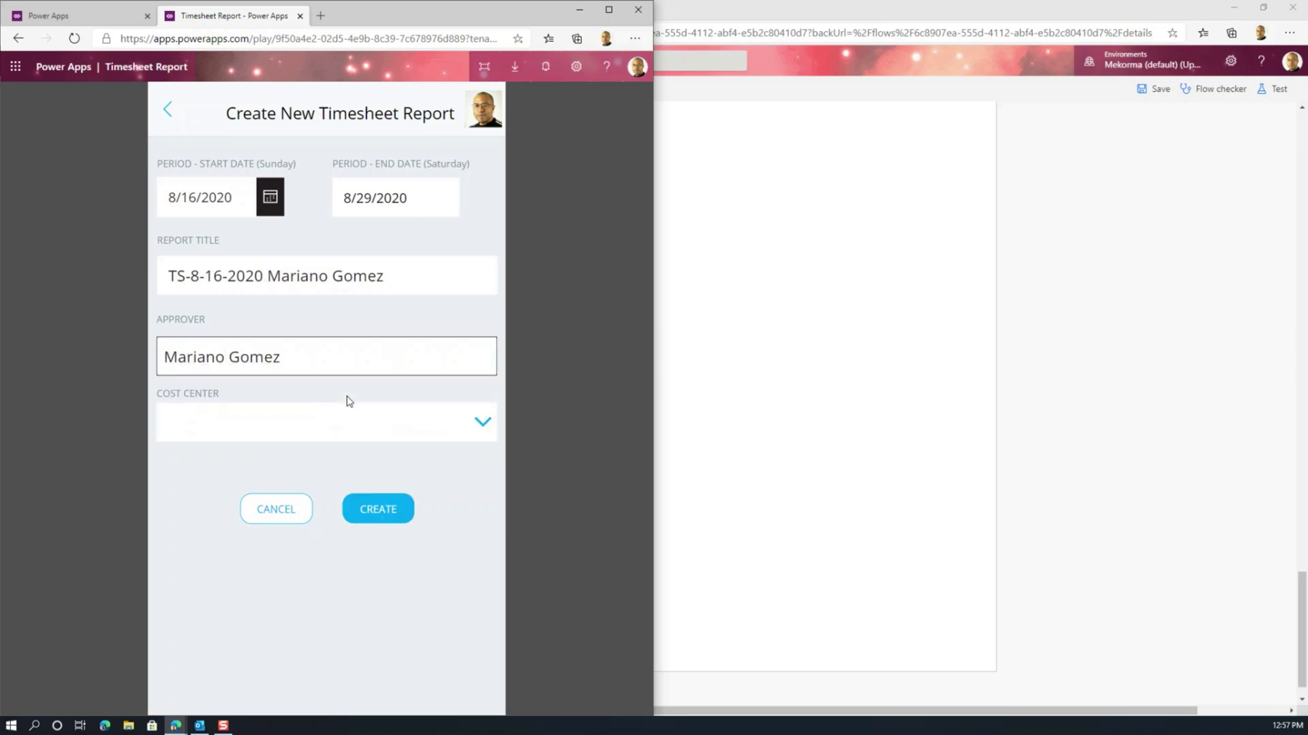
{"action": "left_click", "coordinate": [481, 422]}
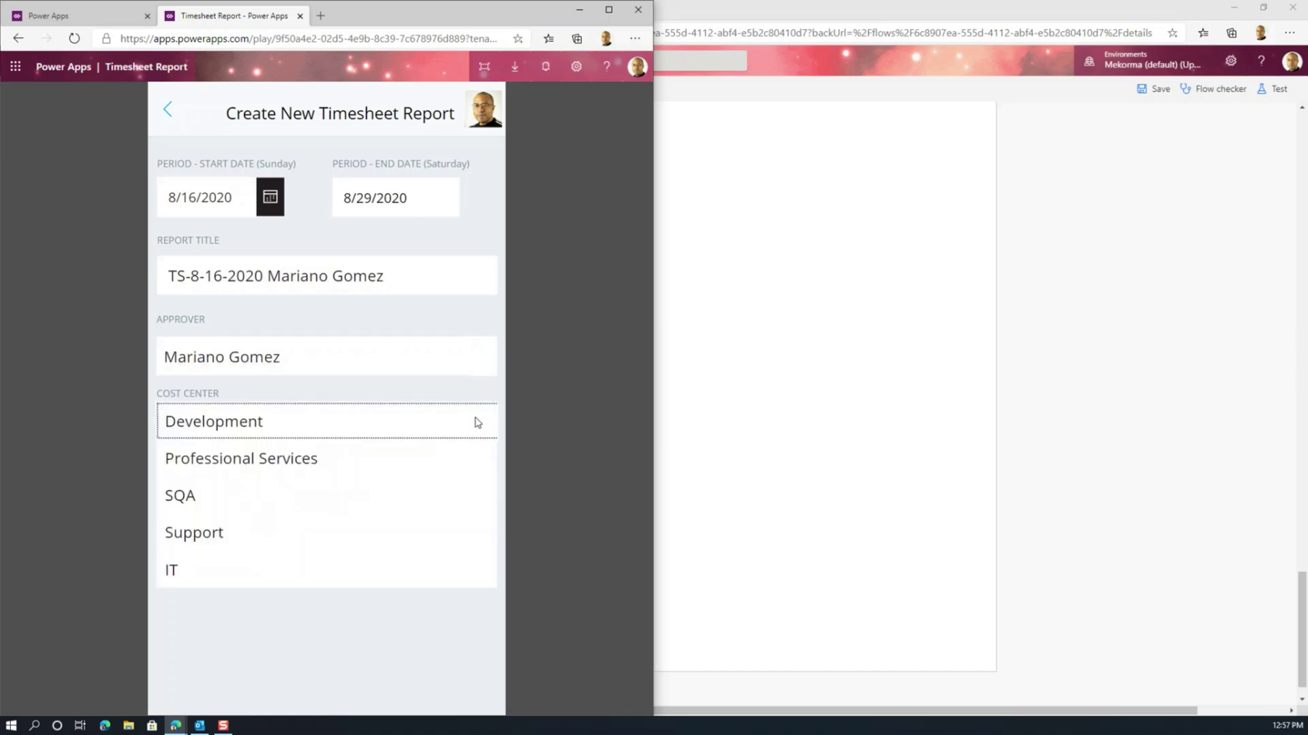
{"action": "left_click", "coordinate": [299, 461]}
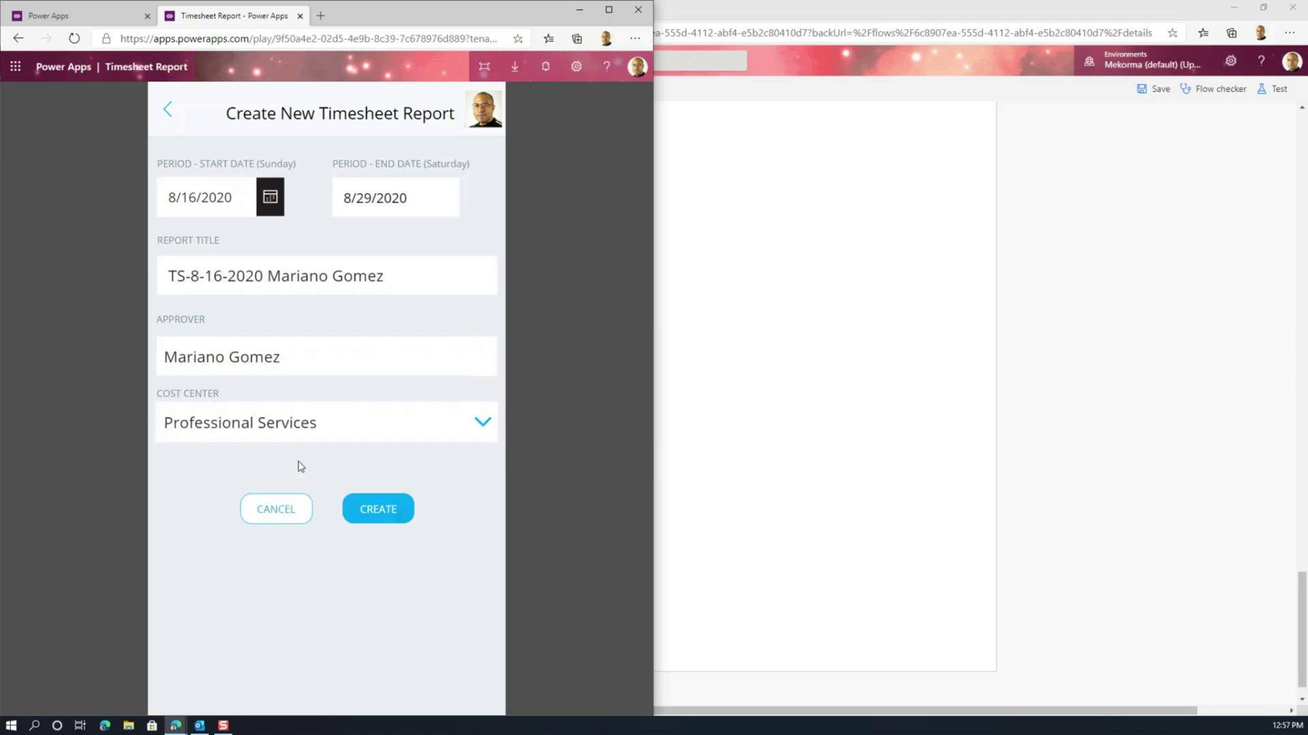
{"action": "left_click", "coordinate": [379, 509]}
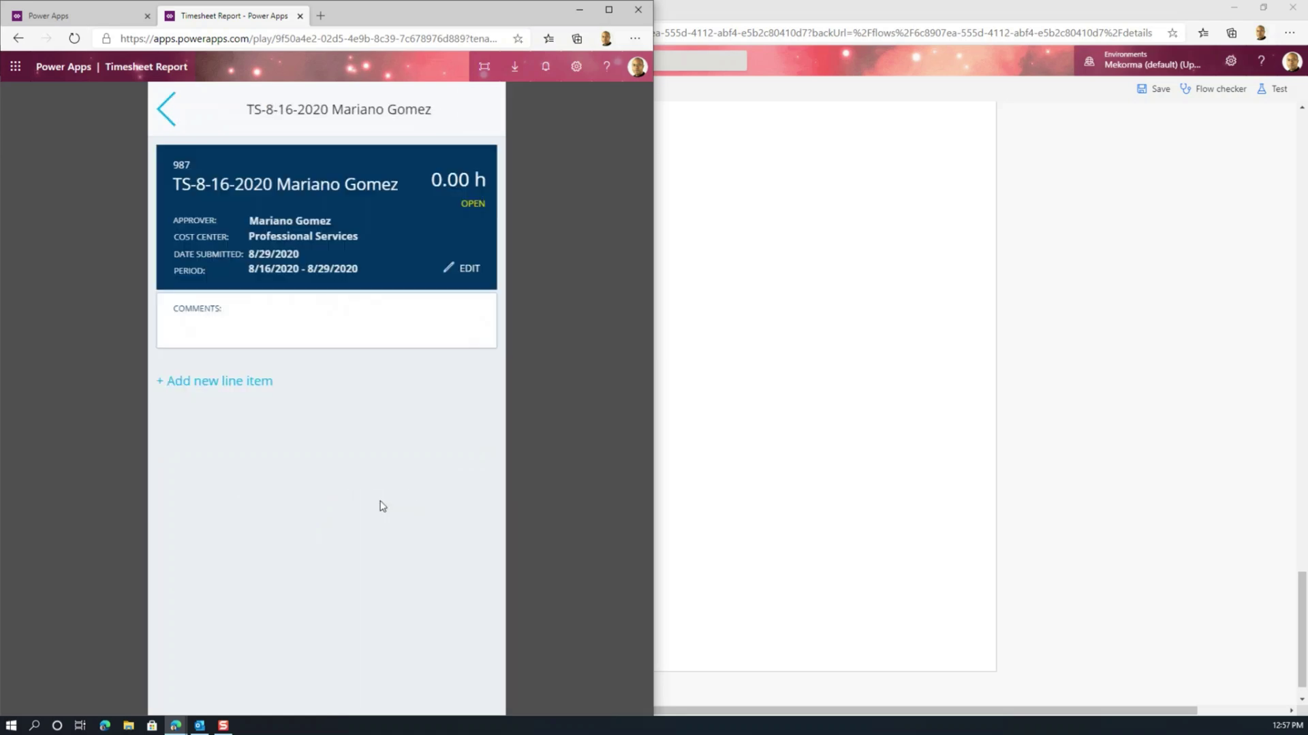
Step: Add a new line item in the Support category and enter its case number
{"action": "left_click", "coordinate": [220, 382]}
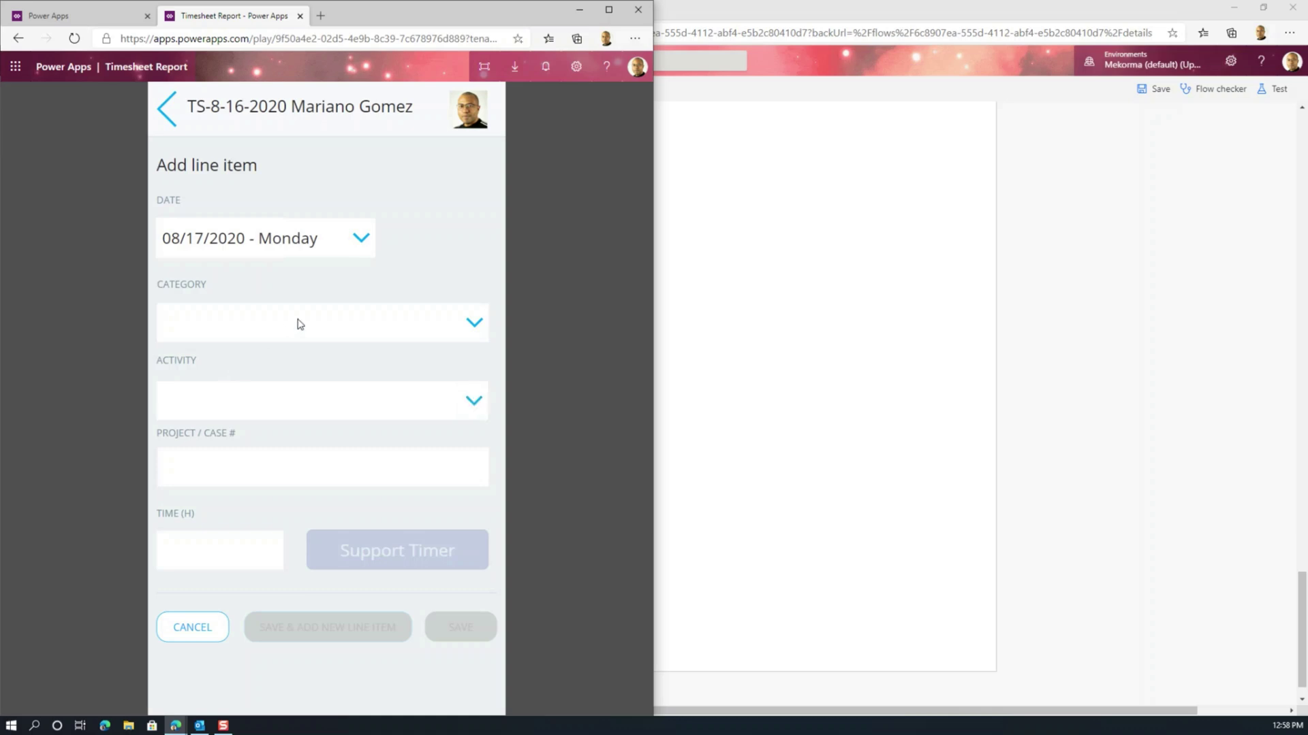
{"action": "left_click", "coordinate": [463, 322]}
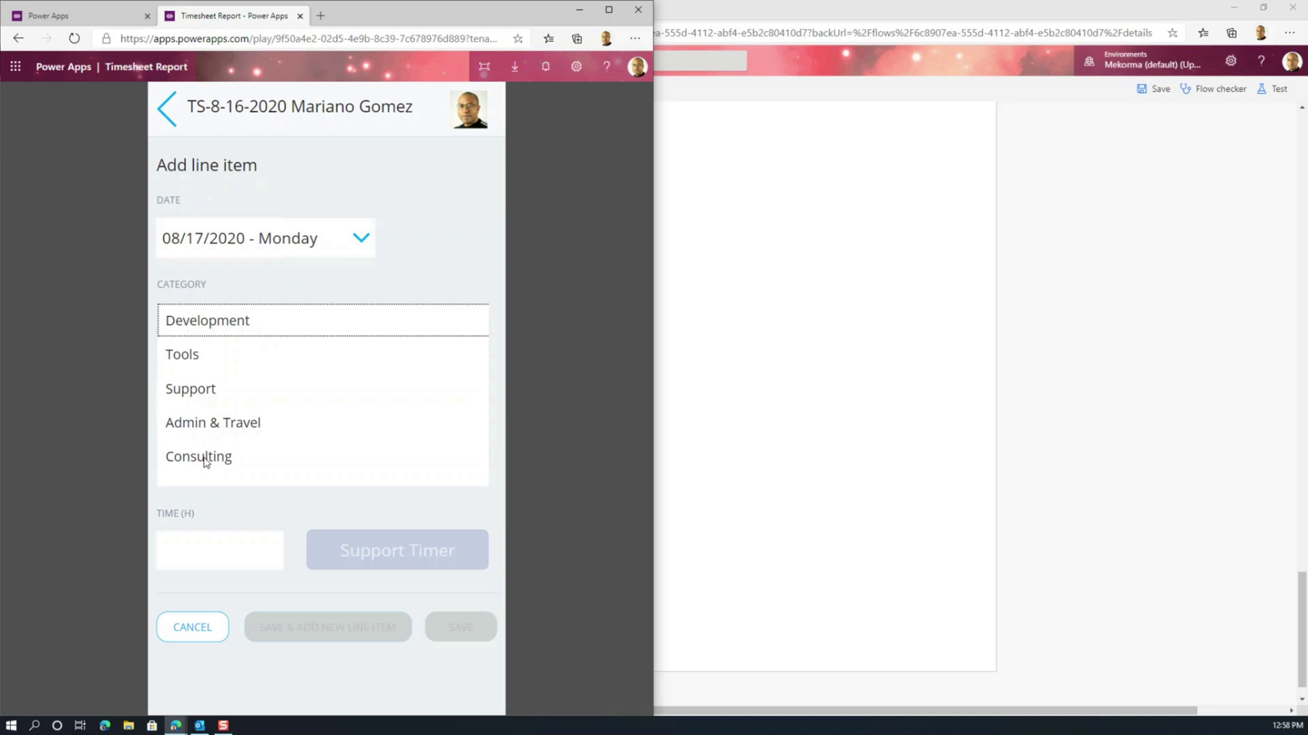
{"action": "left_click", "coordinate": [184, 393]}
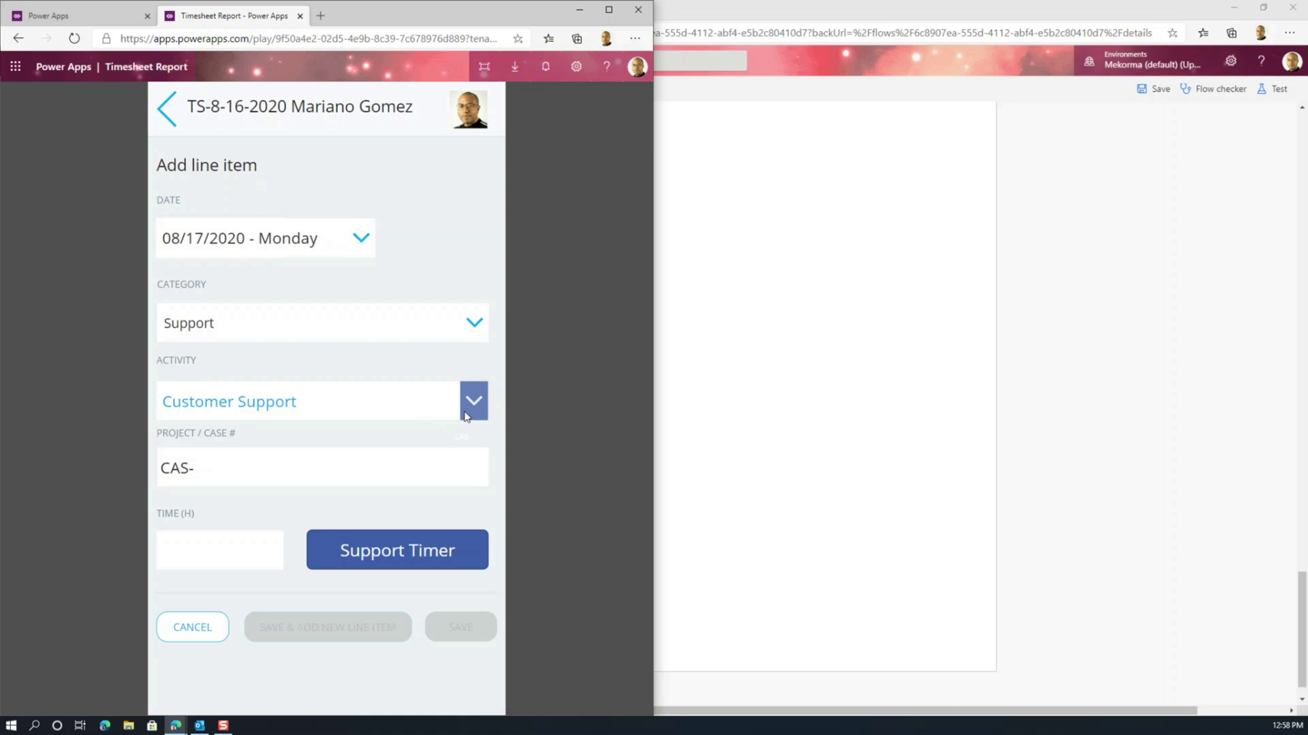
{"action": "left_click", "coordinate": [320, 471]}
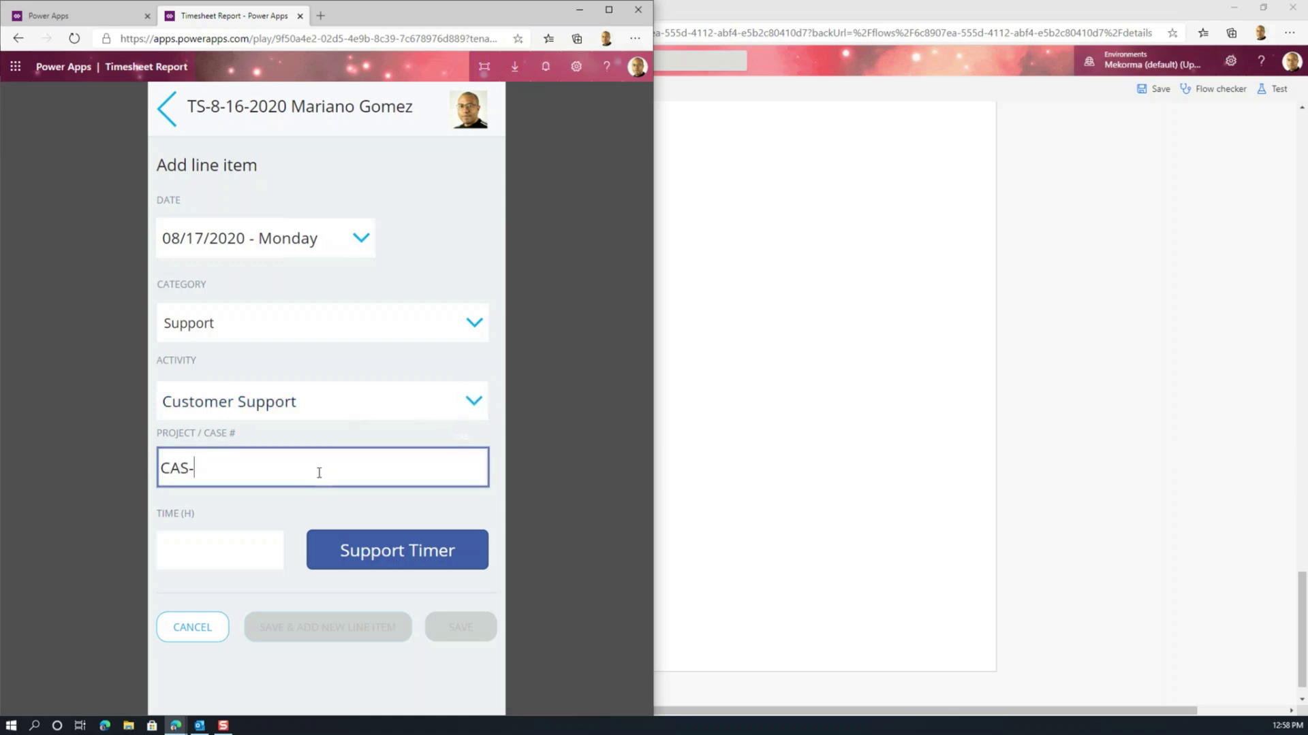
{"action": "type", "text": "32423"}
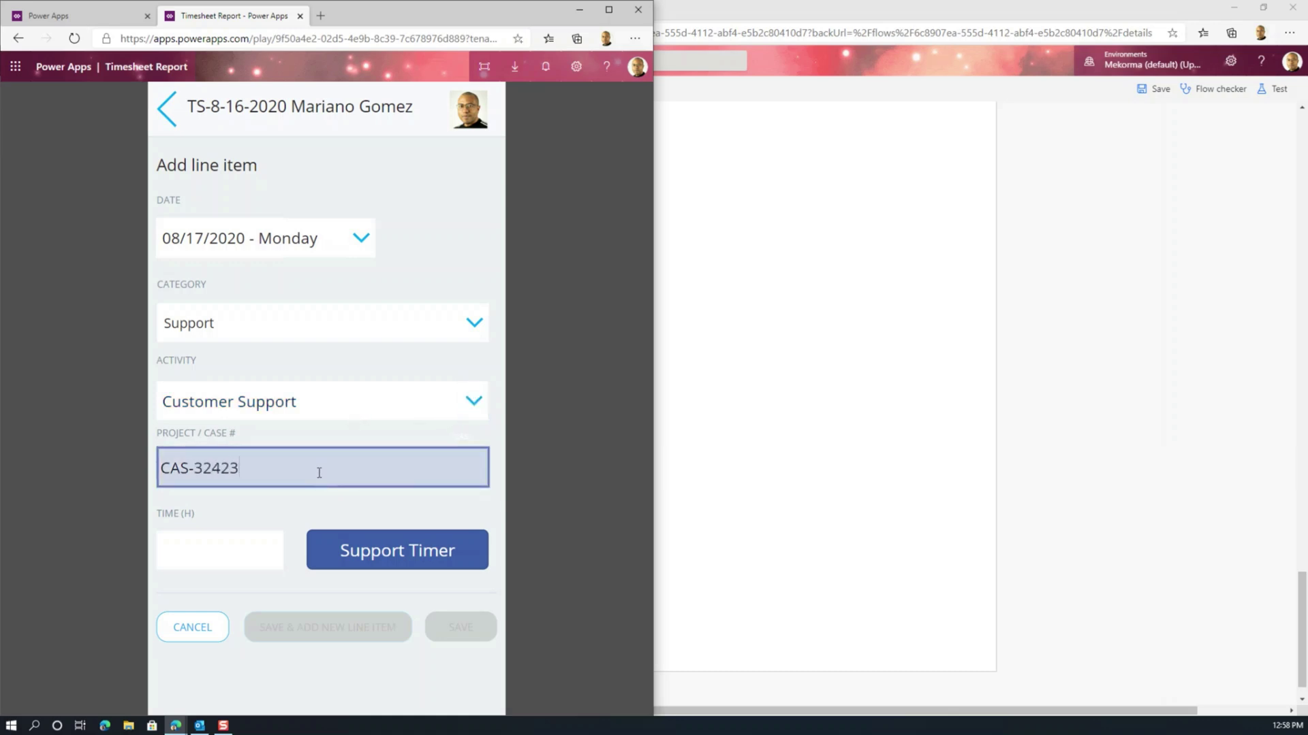
Step: Run and stop the Support Timer, replace the hours with 1.3, and save the line item
{"action": "left_click", "coordinate": [250, 553]}
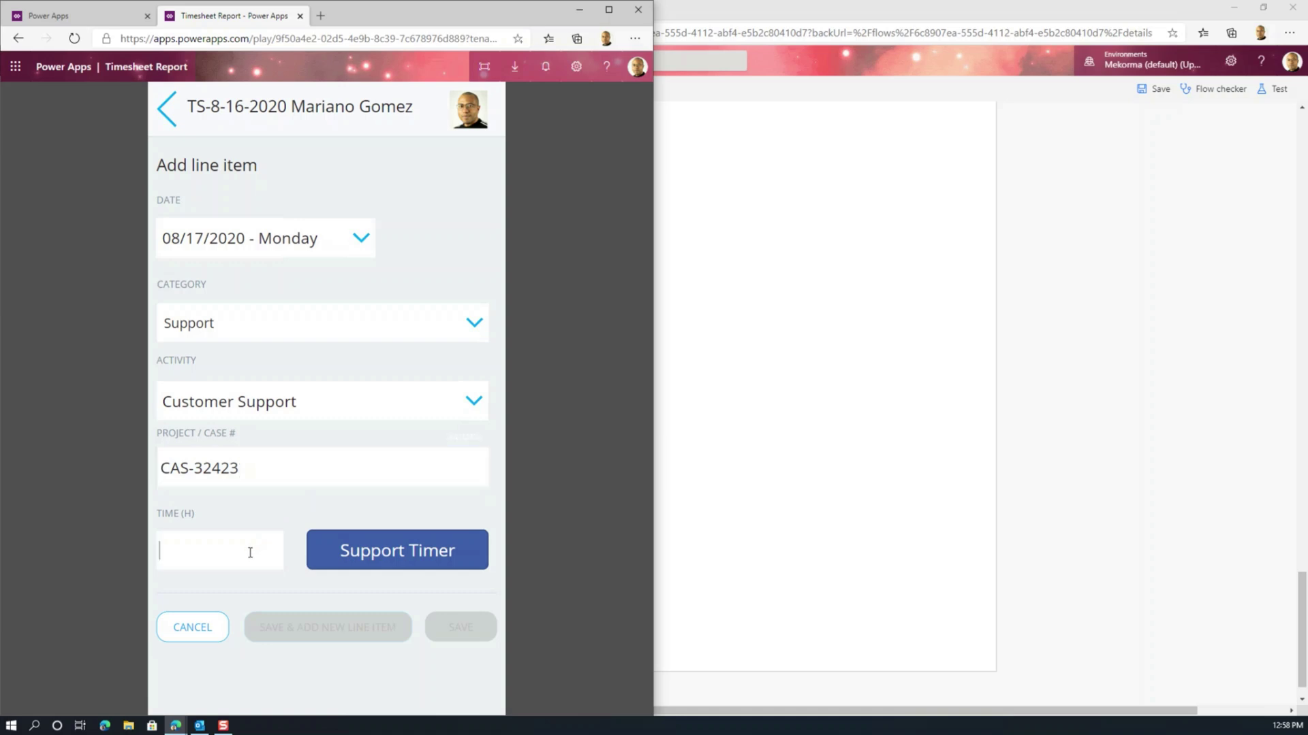
{"action": "left_click", "coordinate": [363, 556]}
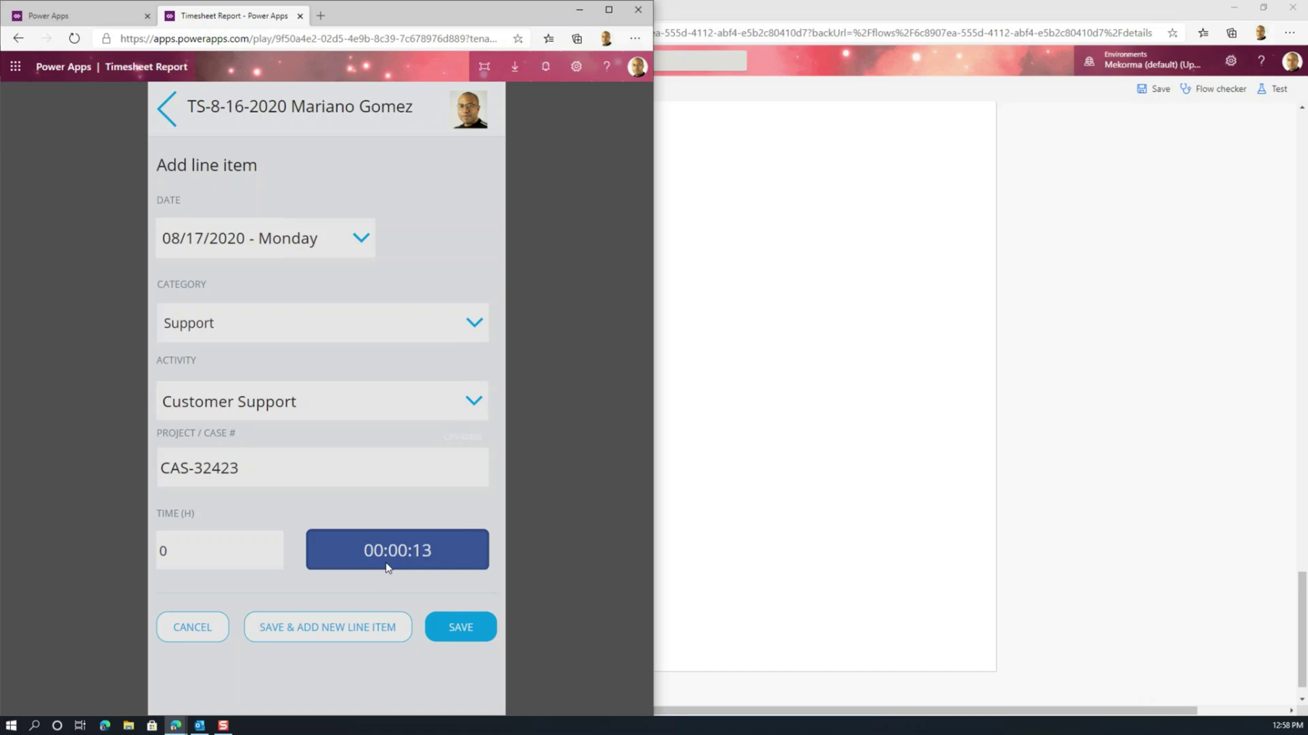
{"action": "left_click", "coordinate": [407, 550]}
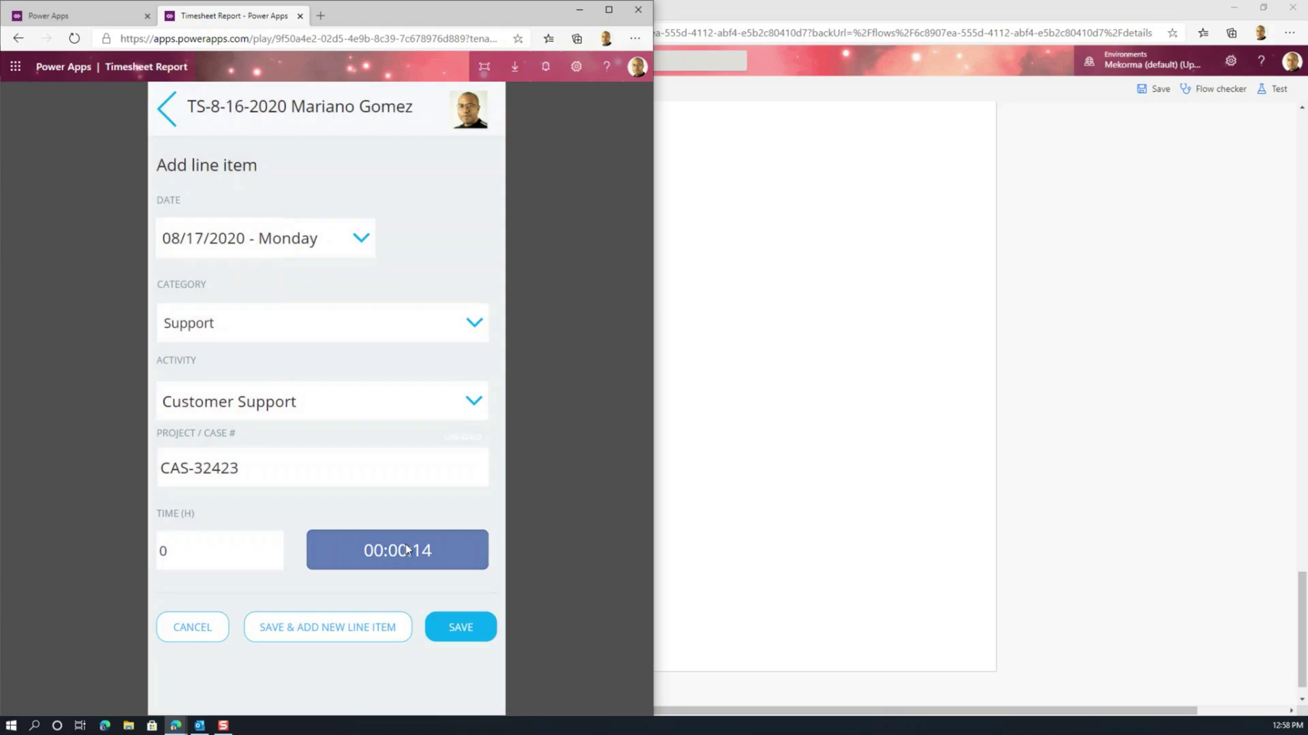
{"action": "left_click", "coordinate": [210, 548]}
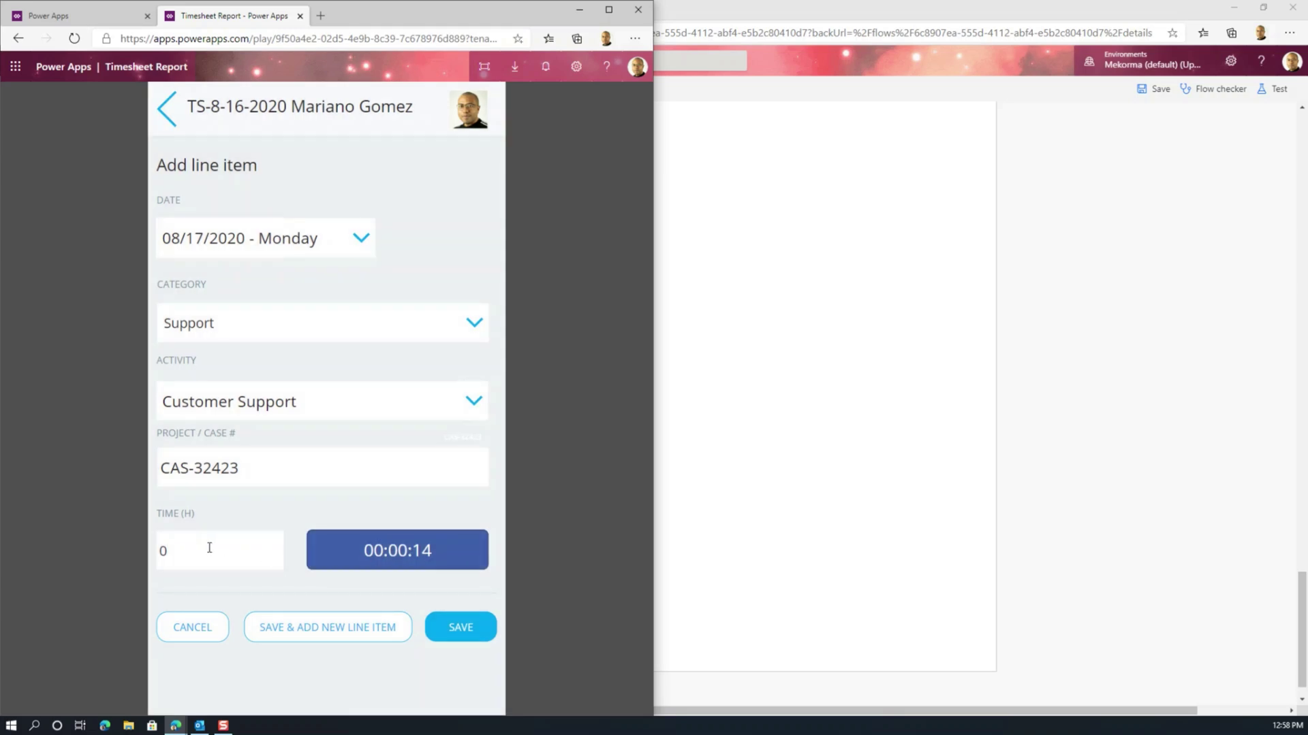
{"action": "key", "text": "BackSpace"}
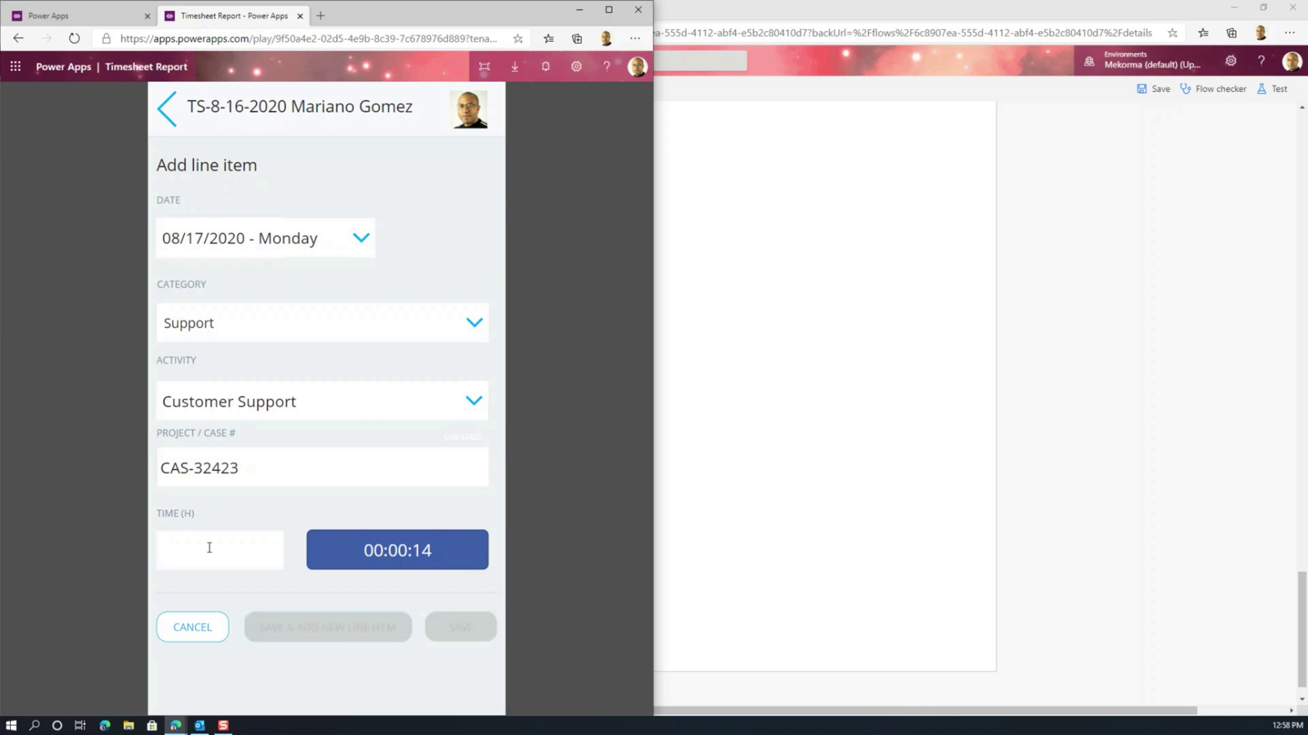
{"action": "type", "text": "1."}
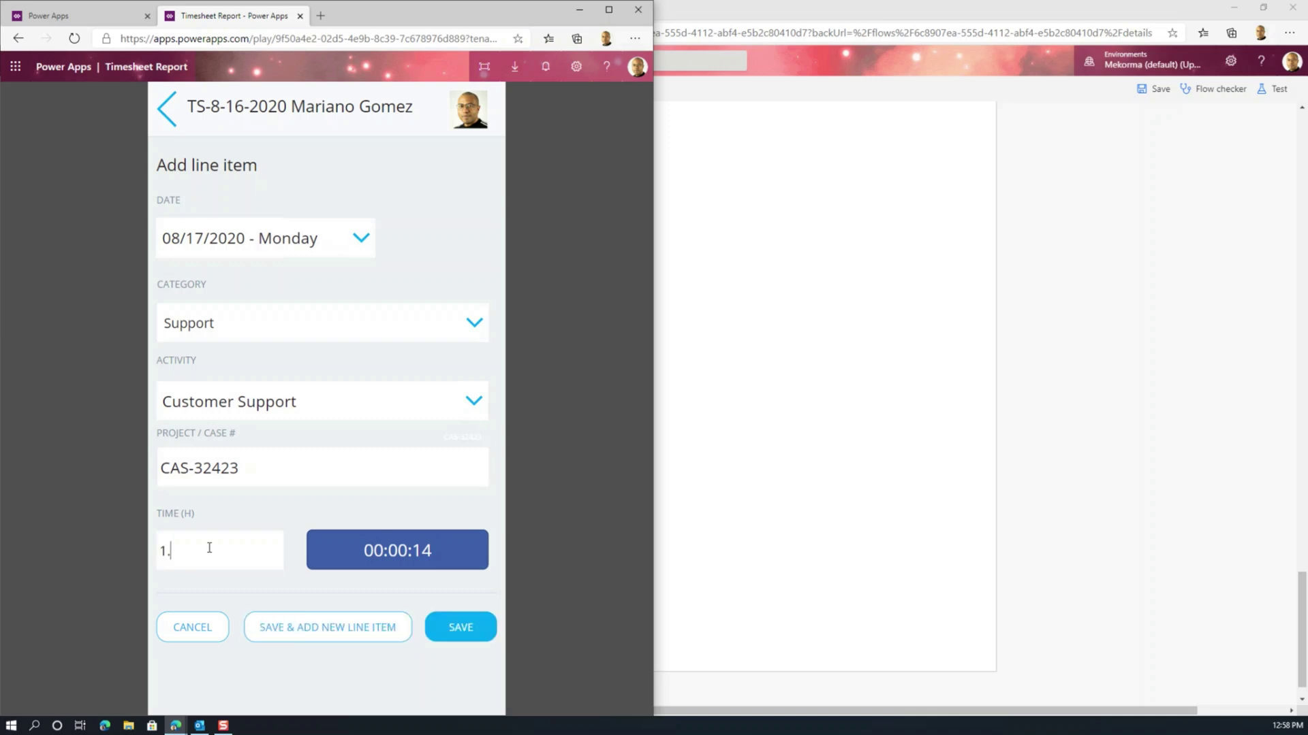
{"action": "type", "text": "3"}
{"action": "left_click", "coordinate": [453, 628]}
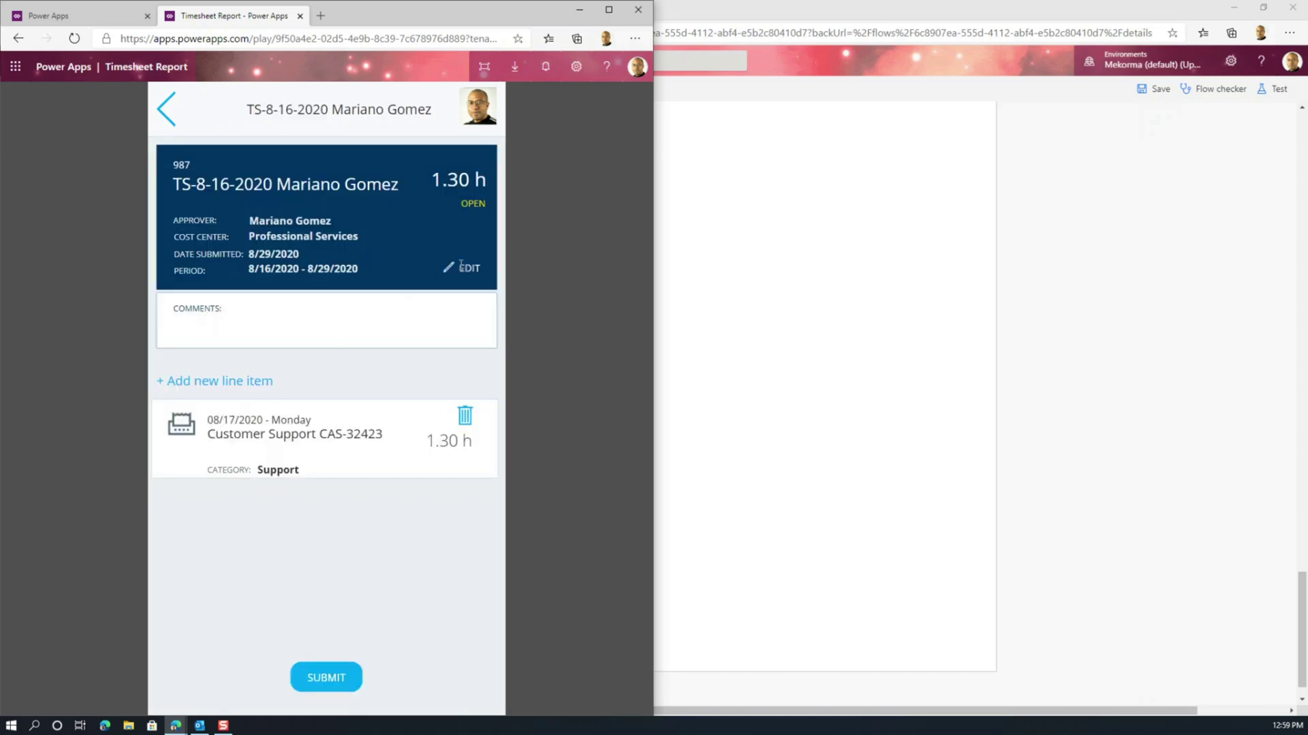
Step: Delete the 8/16/2020 timesheet report and confirm the deletion
{"action": "left_click", "coordinate": [463, 268]}
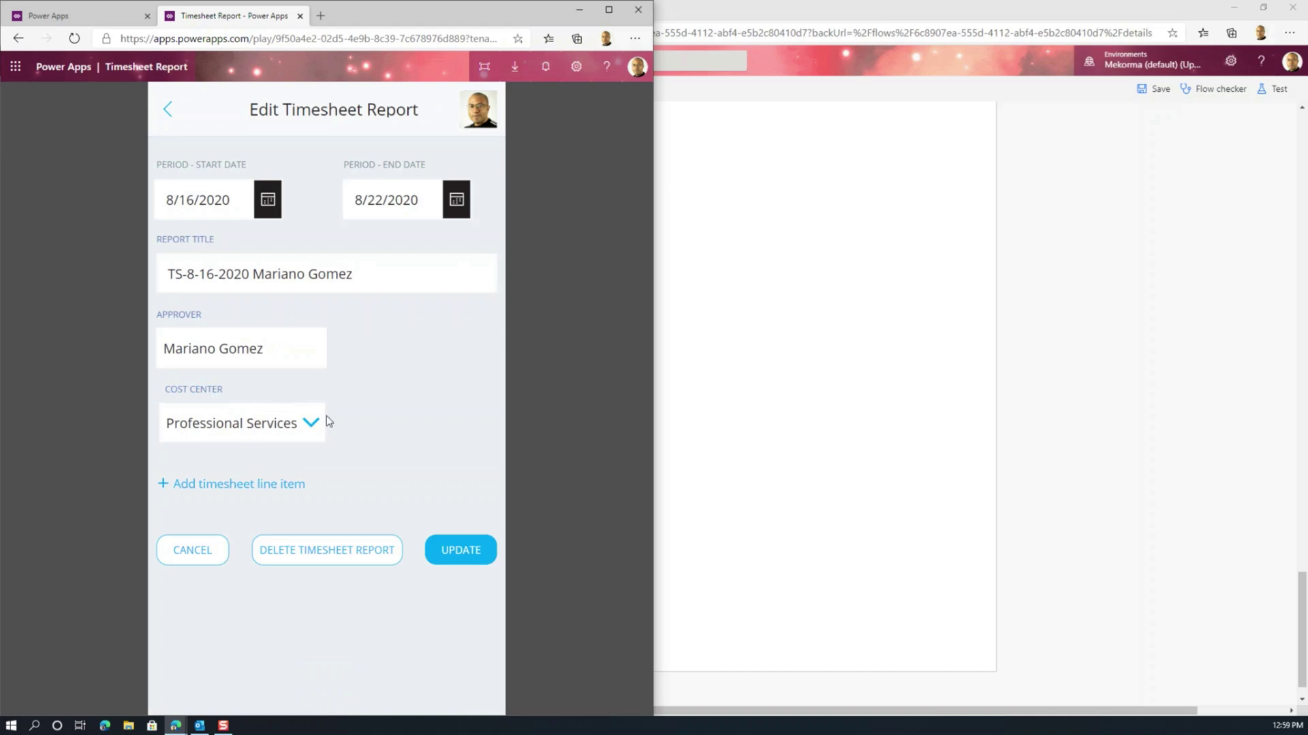
{"action": "left_click", "coordinate": [325, 553]}
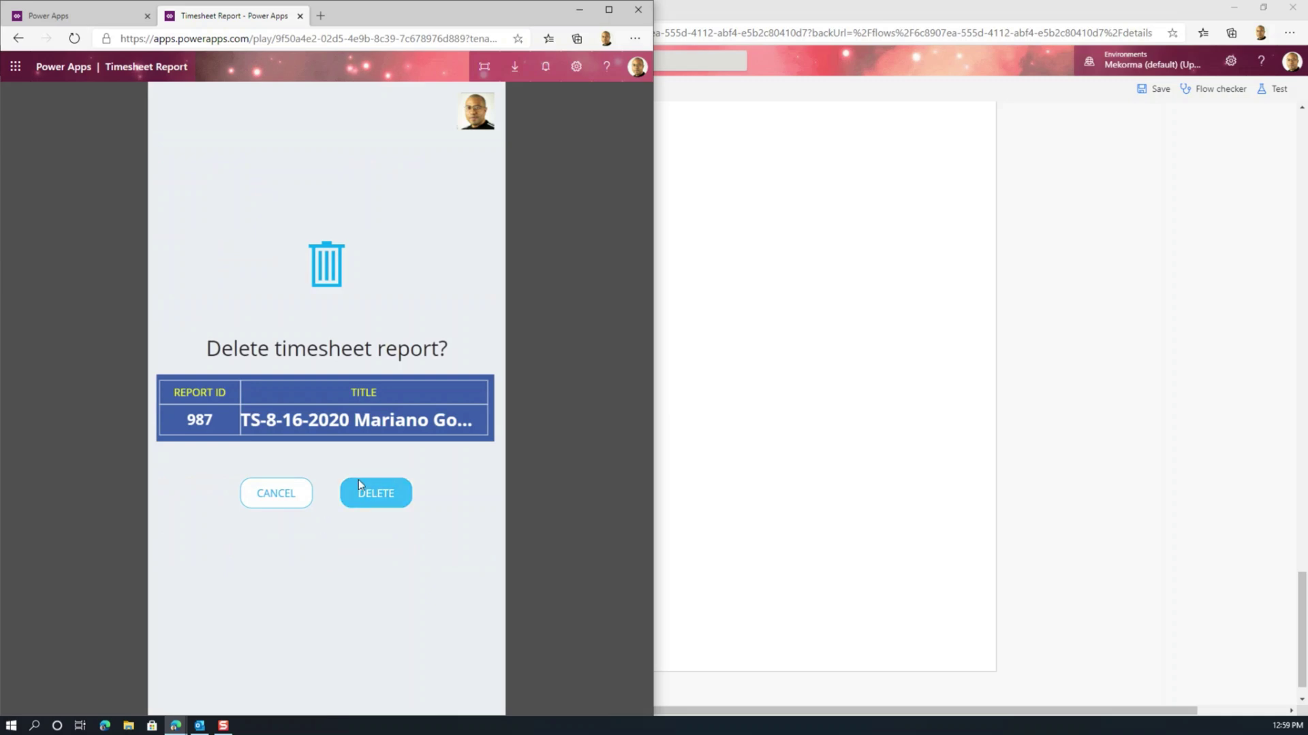
{"action": "left_click", "coordinate": [359, 485]}
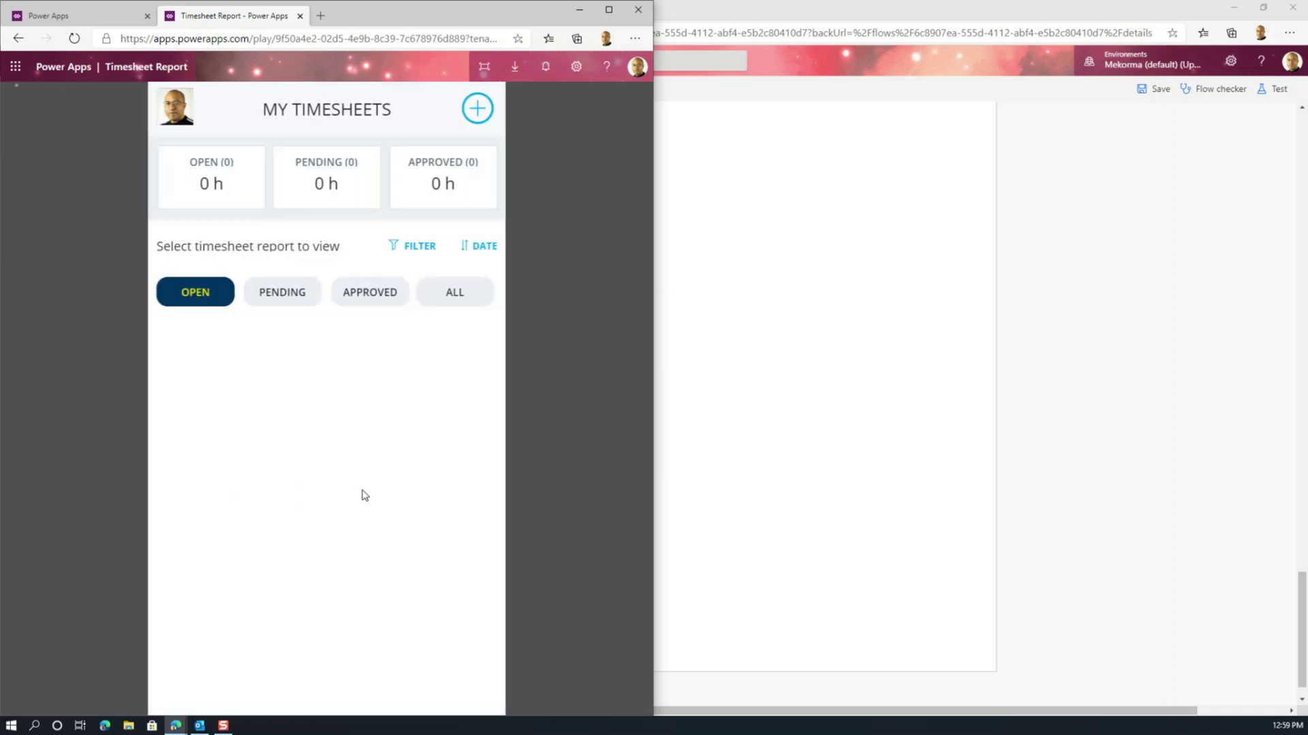